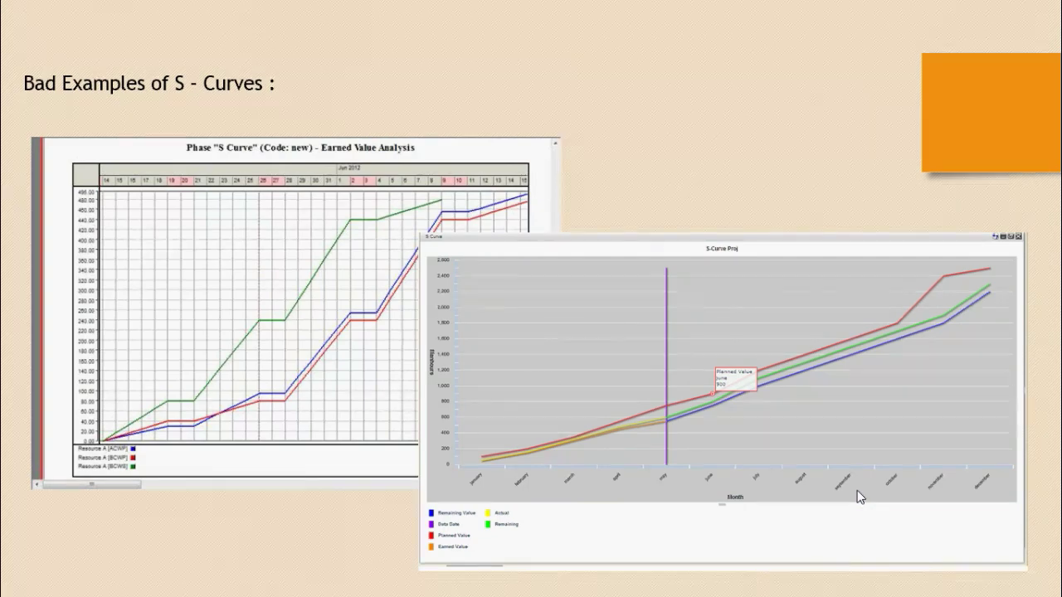
{"action": "key", "text": "Right"}
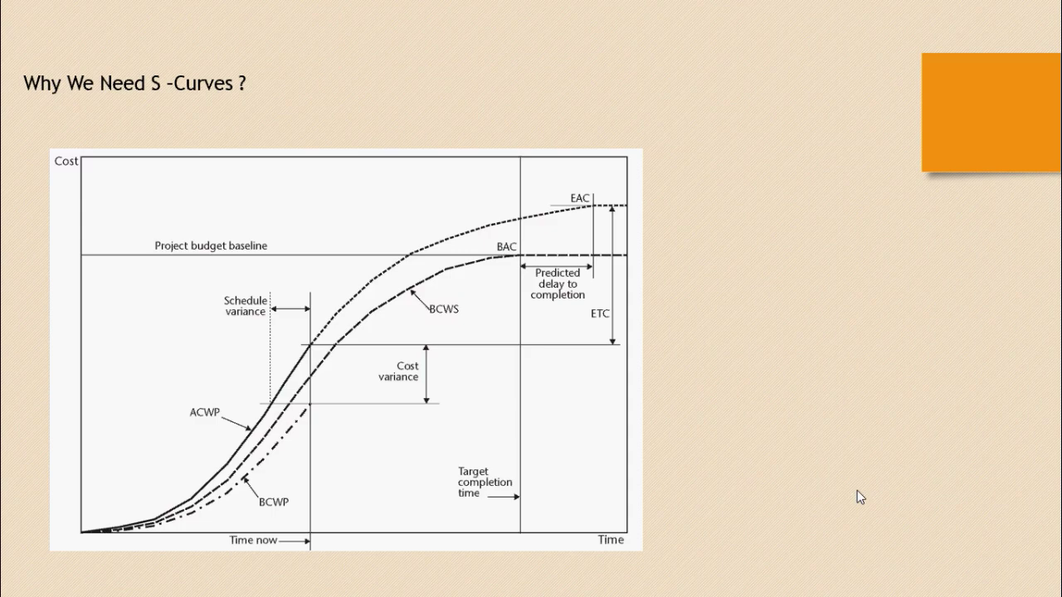
{"action": "key", "text": "Right"}
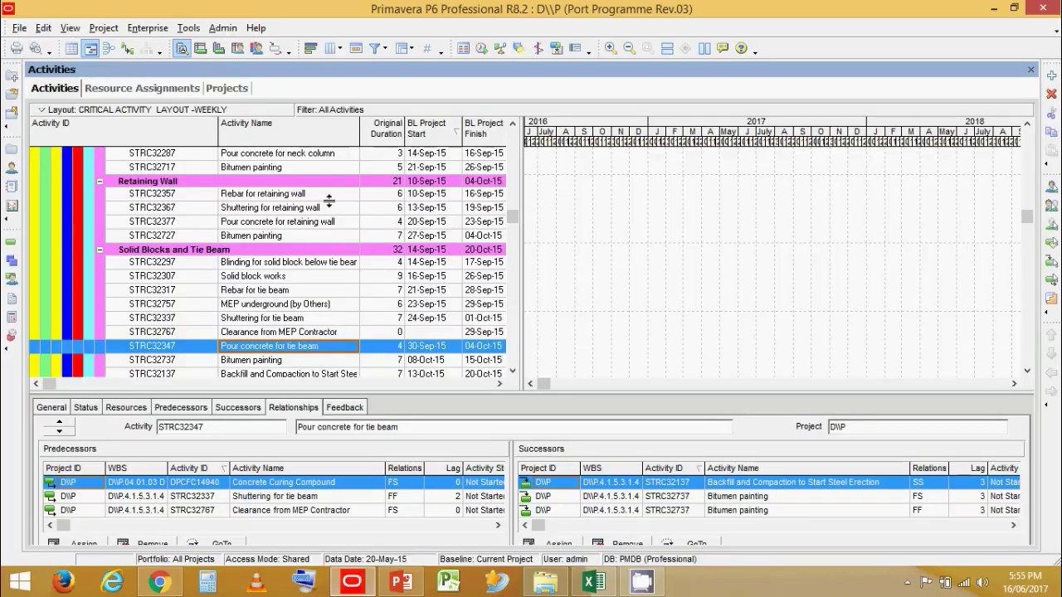
Step: Switch from the activity list to the project's Resource Assignments view
{"action": "left_click", "coordinate": [329, 196]}
{"action": "left_click_drag", "start_coordinate": [516, 221], "coordinate": [541, 158]}
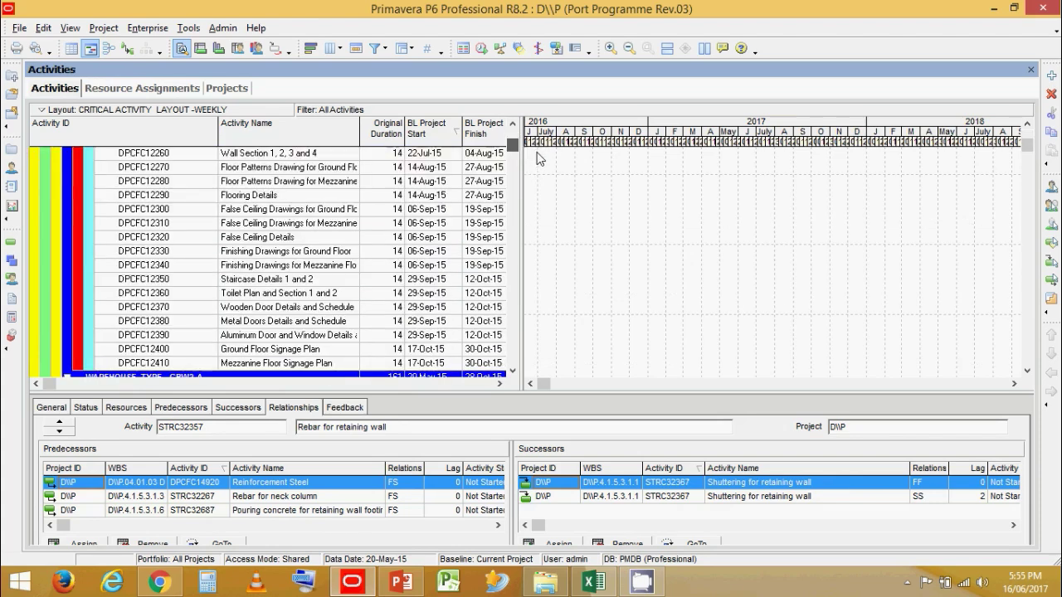
{"action": "left_click", "coordinate": [289, 197]}
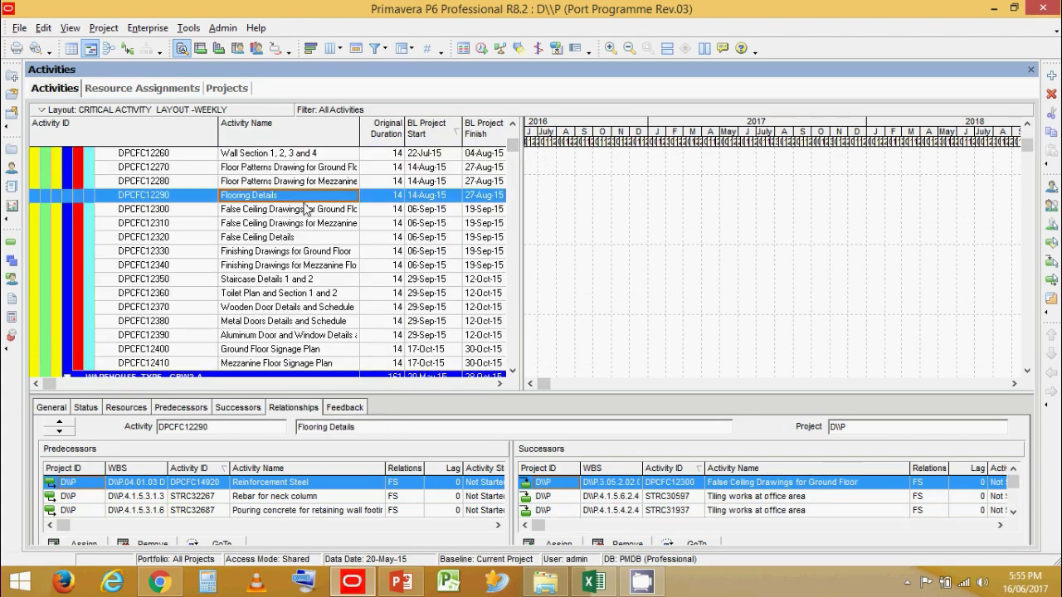
{"action": "left_click", "coordinate": [111, 27]}
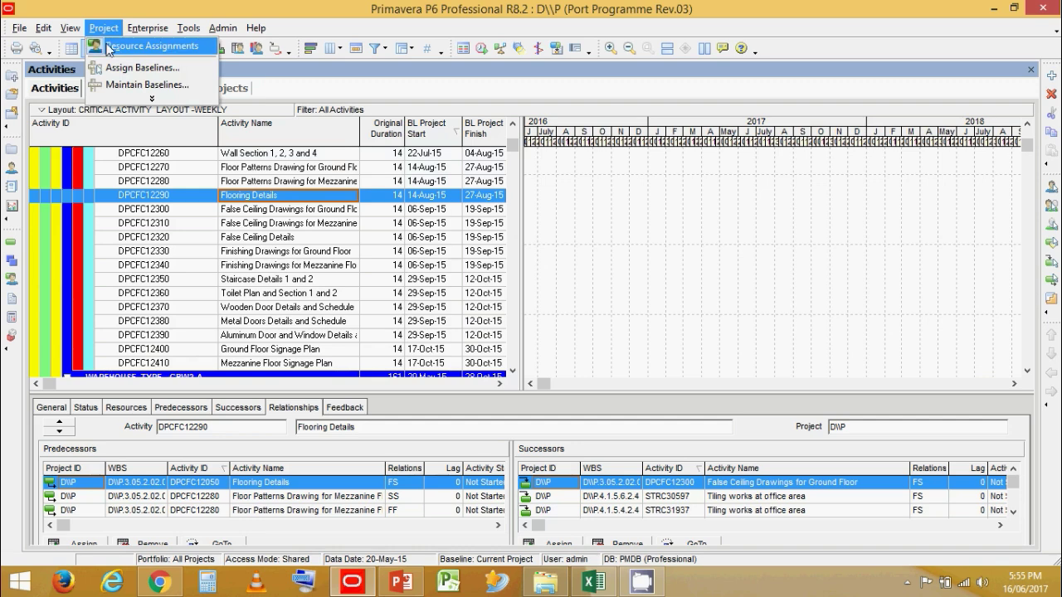
{"action": "left_click", "coordinate": [108, 48]}
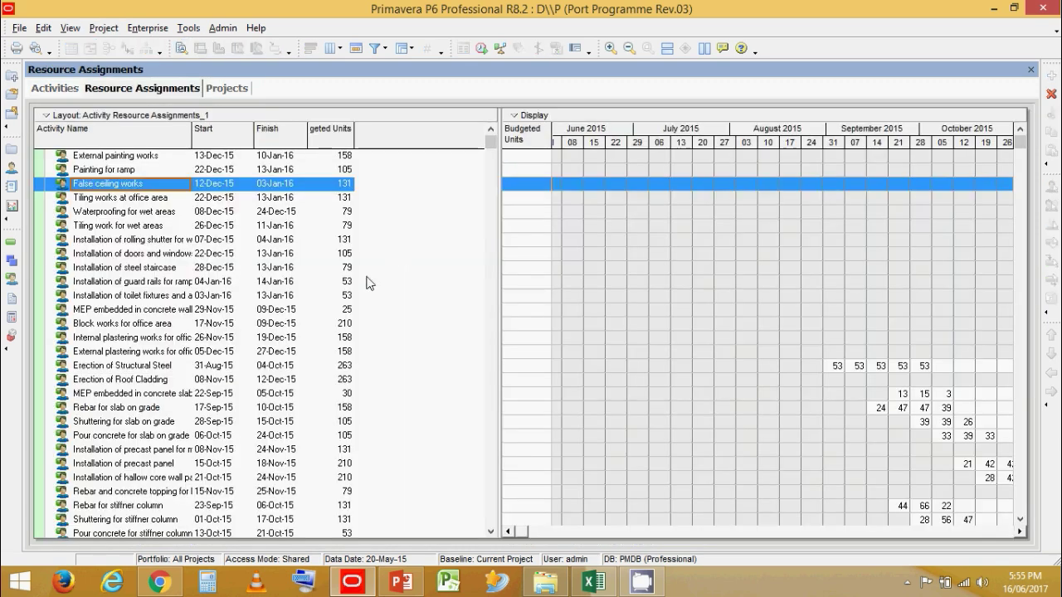
Step: Sort the resource assignments by start date and return to the beginning of the list
{"action": "scroll", "coordinate": [316, 276], "scroll_direction": "down", "scroll_amount": 1}
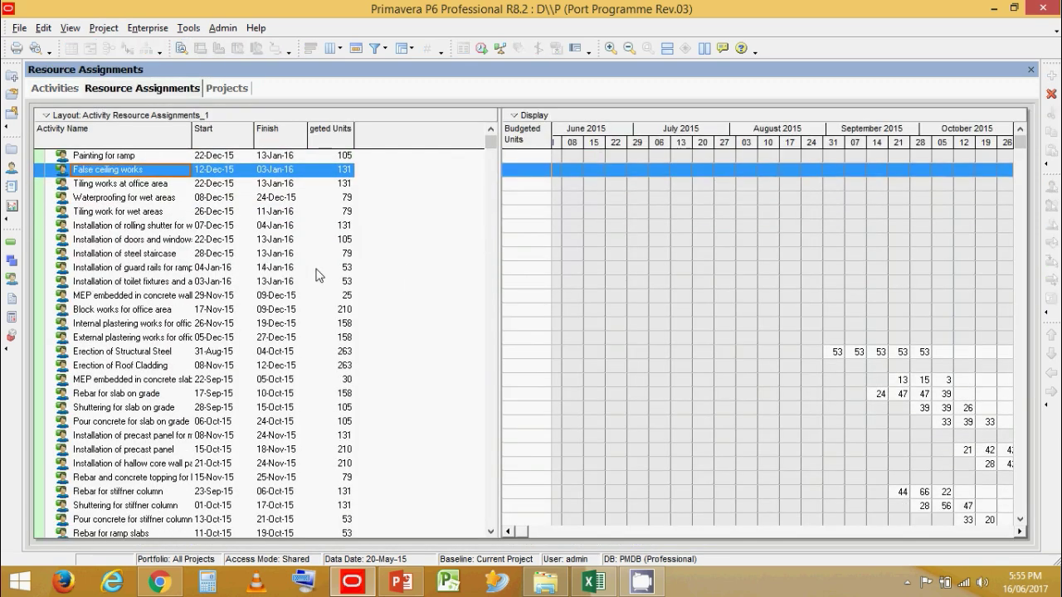
{"action": "scroll", "coordinate": [357, 272], "scroll_direction": "up", "scroll_amount": 3}
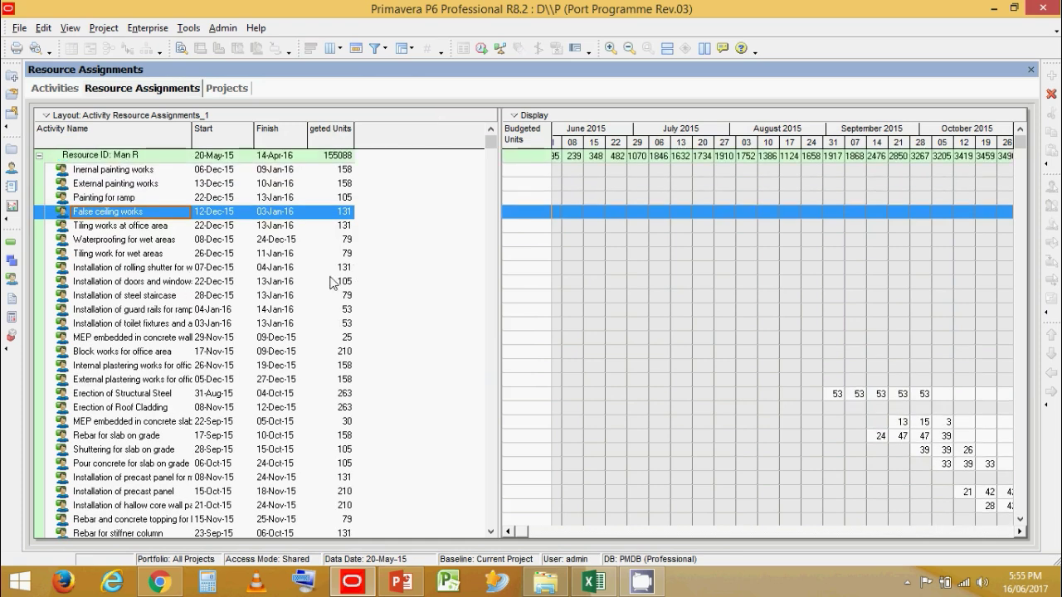
{"action": "left_click", "coordinate": [222, 133]}
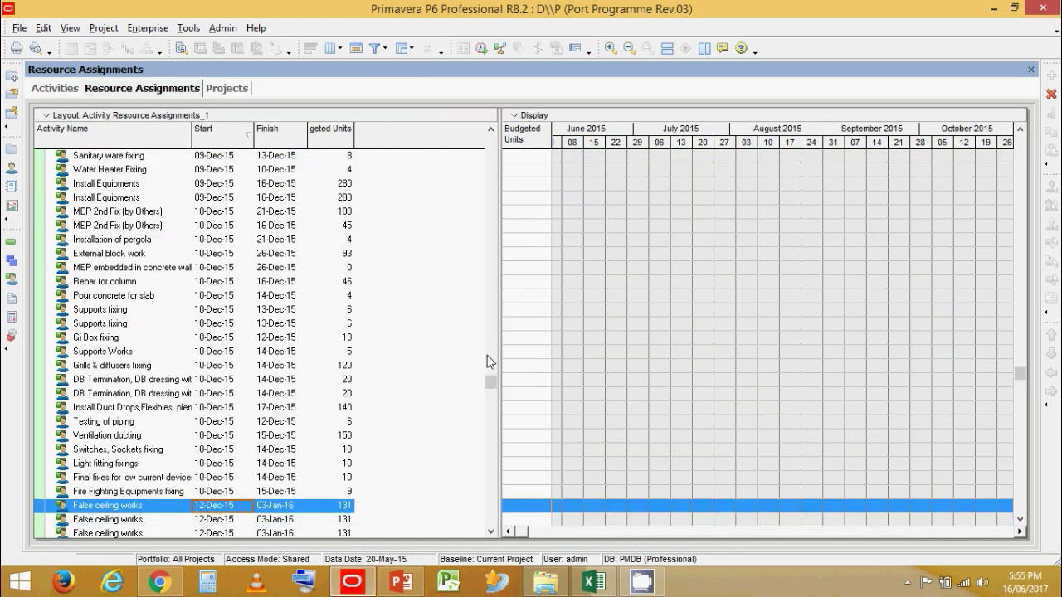
{"action": "left_click_drag", "start_coordinate": [491, 380], "coordinate": [495, 247]}
{"action": "key", "text": "ctrl+Home"}
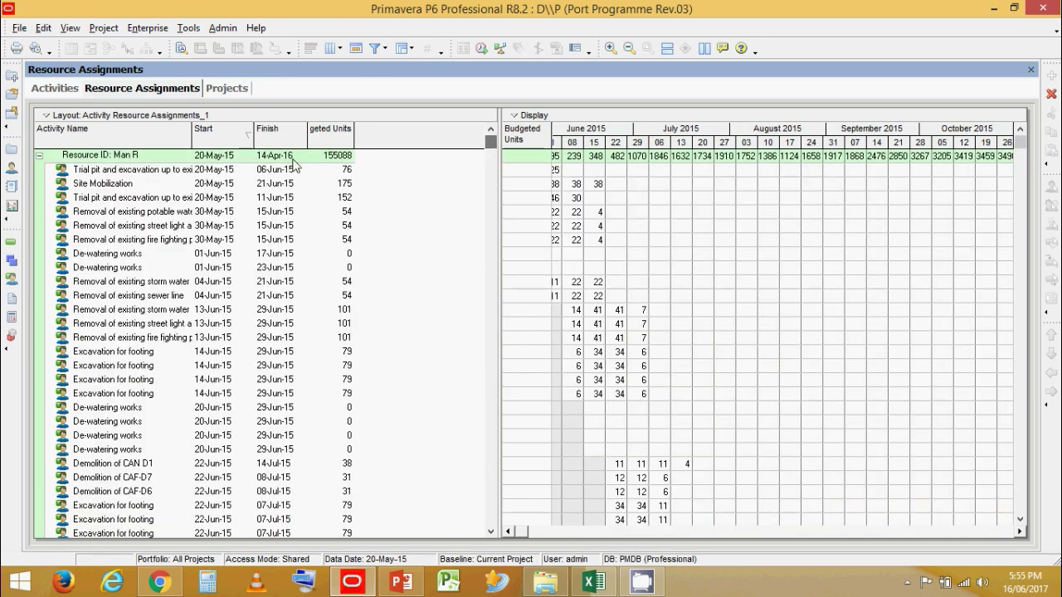
Step: Set the grouping of the resource assignments to WBS
{"action": "left_click", "coordinate": [412, 50]}
{"action": "left_click", "coordinate": [416, 67]}
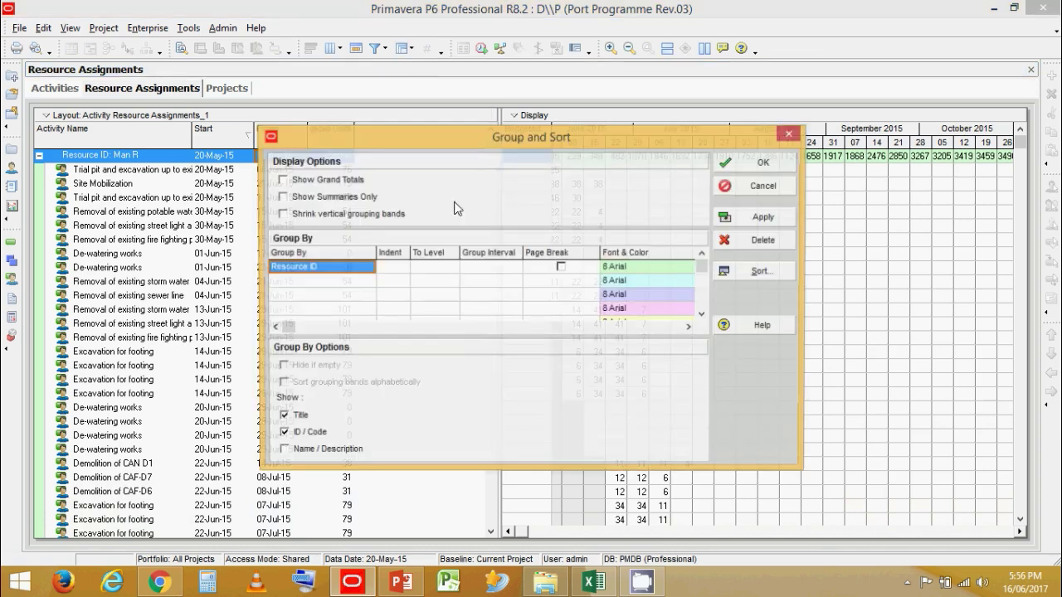
{"action": "left_click", "coordinate": [350, 268]}
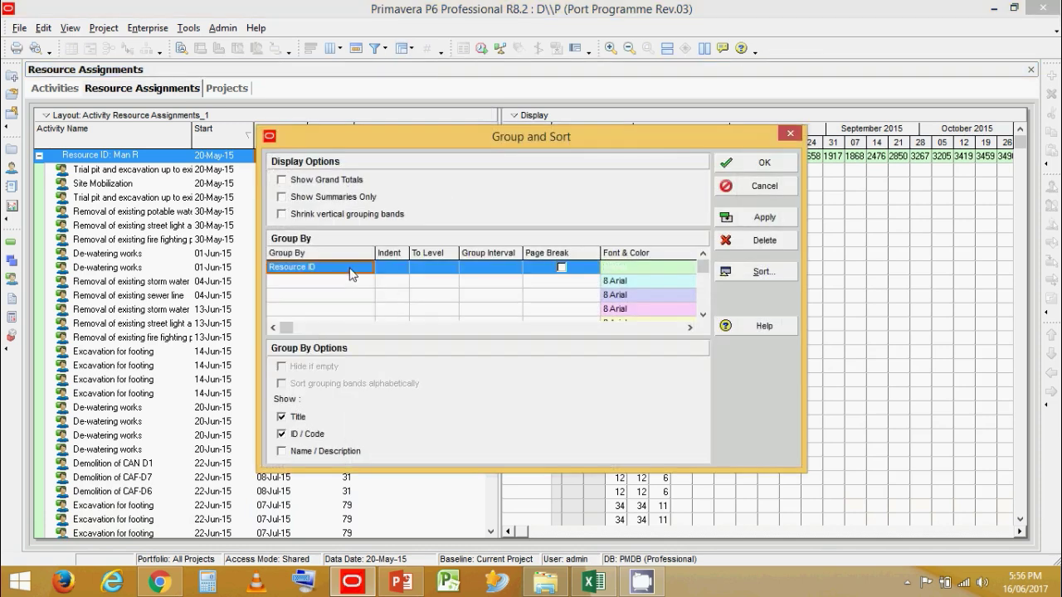
{"action": "left_click", "coordinate": [351, 267]}
{"action": "key", "text": "w"}
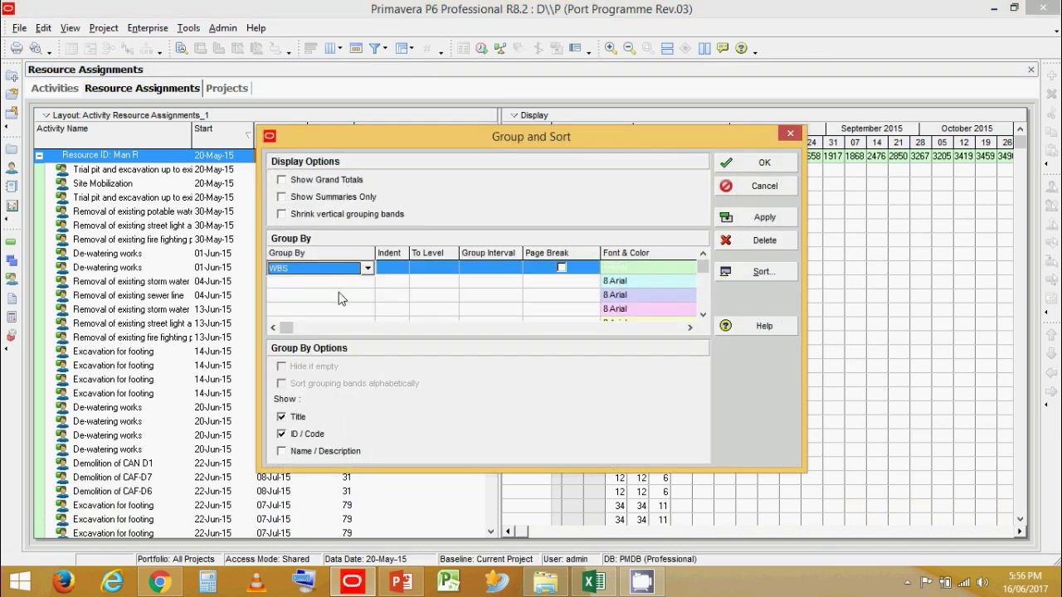
{"action": "left_click", "coordinate": [341, 297]}
{"action": "left_click", "coordinate": [346, 268]}
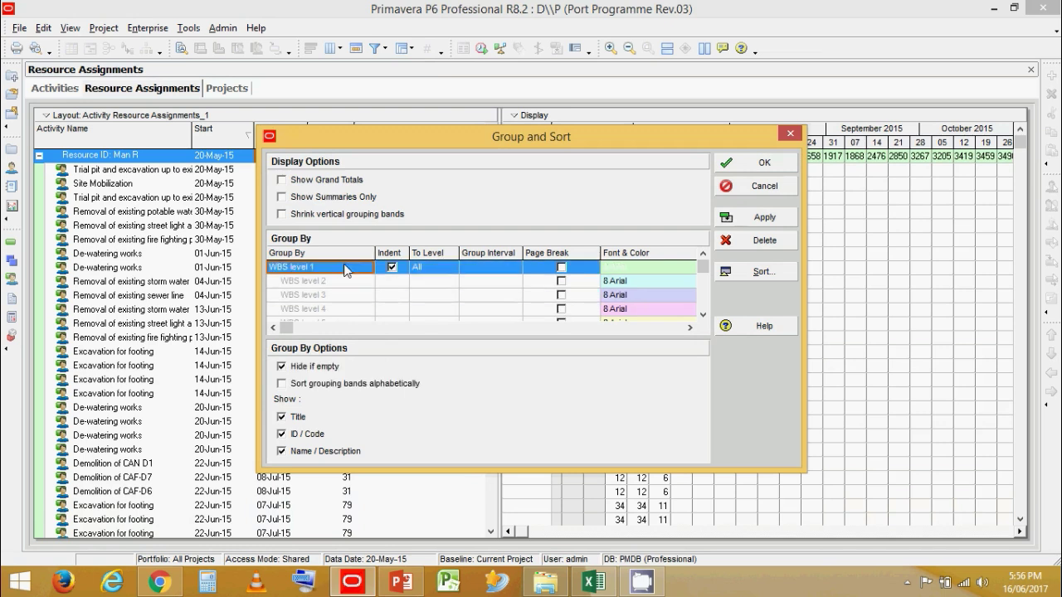
Step: Hide the title and ID/code in the WBS grouping bands, keeping only Name / Description, and apply the grouping
{"action": "left_click", "coordinate": [285, 419]}
{"action": "left_click", "coordinate": [284, 435]}
{"action": "left_click", "coordinate": [781, 218]}
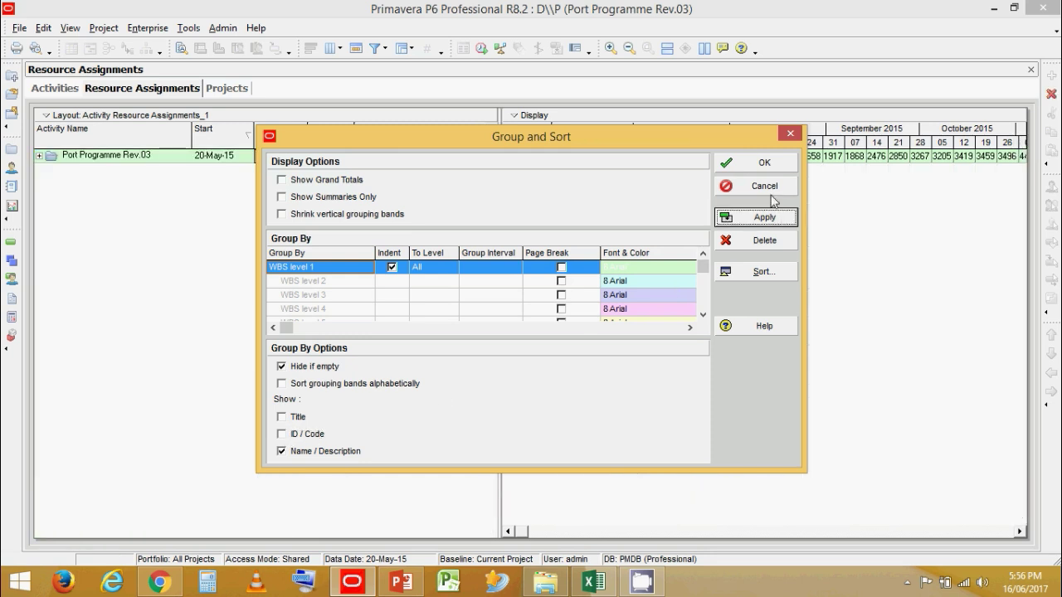
{"action": "left_click", "coordinate": [764, 164]}
Step: Expand all WBS bands and examine the assignments from the start of the programme
{"action": "left_click", "coordinate": [70, 28]}
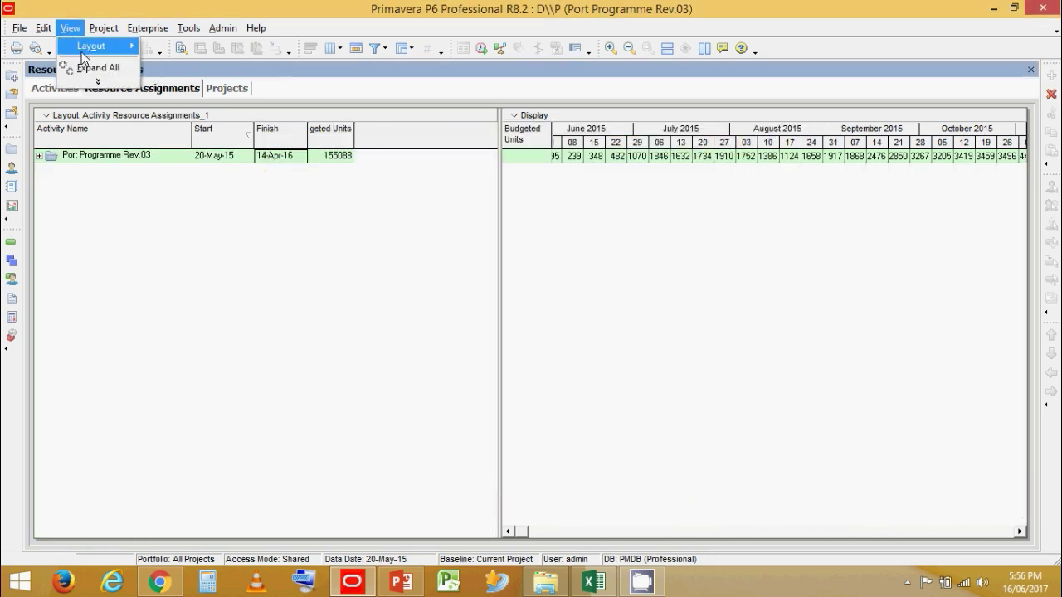
{"action": "left_click", "coordinate": [86, 70]}
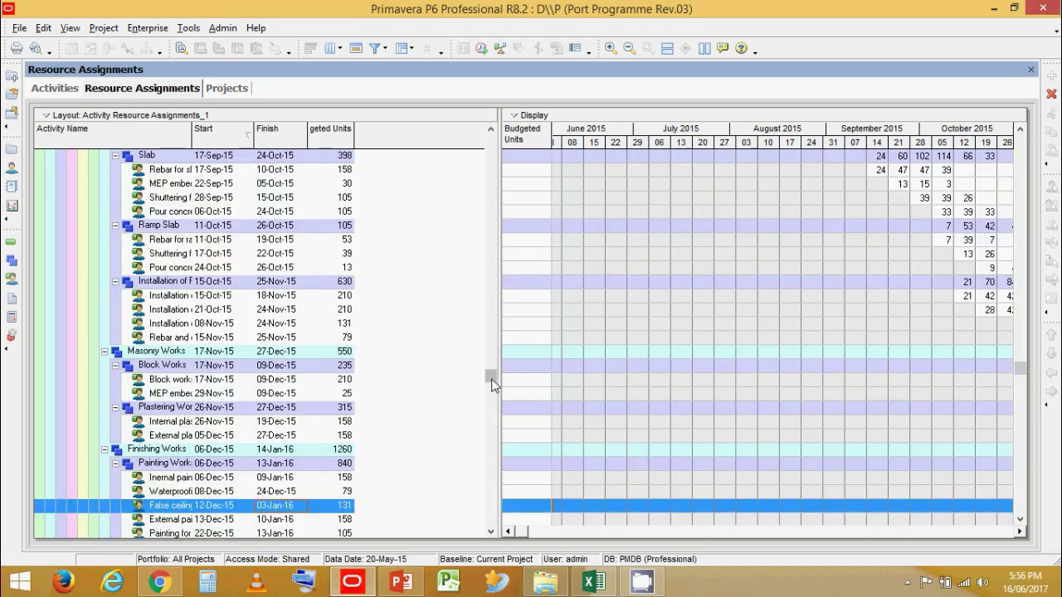
{"action": "left_click_drag", "start_coordinate": [492, 384], "coordinate": [508, 154]}
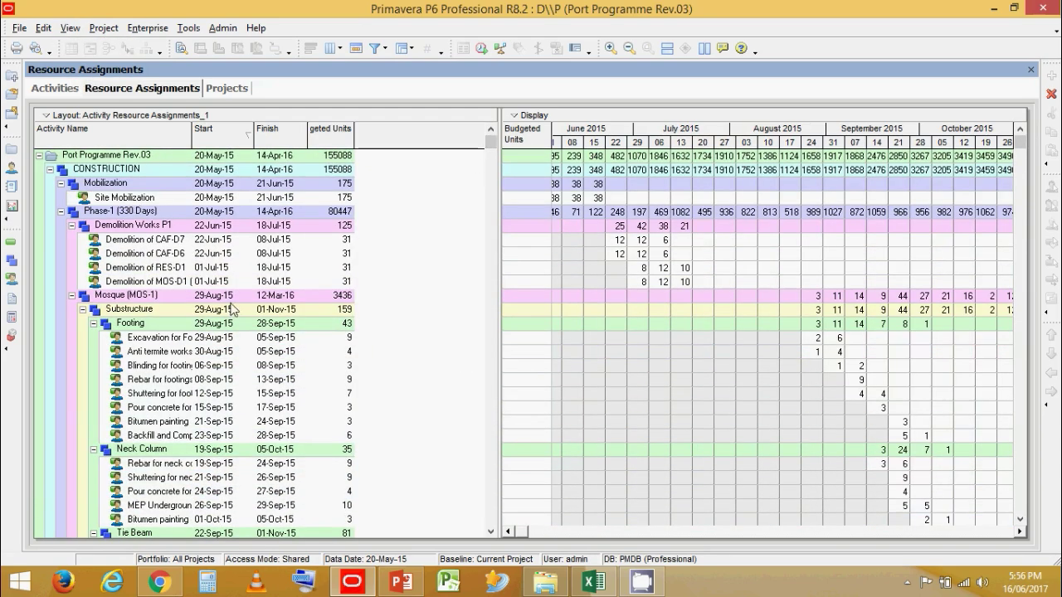
{"action": "scroll", "coordinate": [232, 318], "scroll_direction": "down", "scroll_amount": 1}
{"action": "scroll", "coordinate": [232, 317], "scroll_direction": "up", "scroll_amount": 1}
Step: Filter the resource assignments to rows where Resource Type equals Labor
{"action": "left_click", "coordinate": [371, 49]}
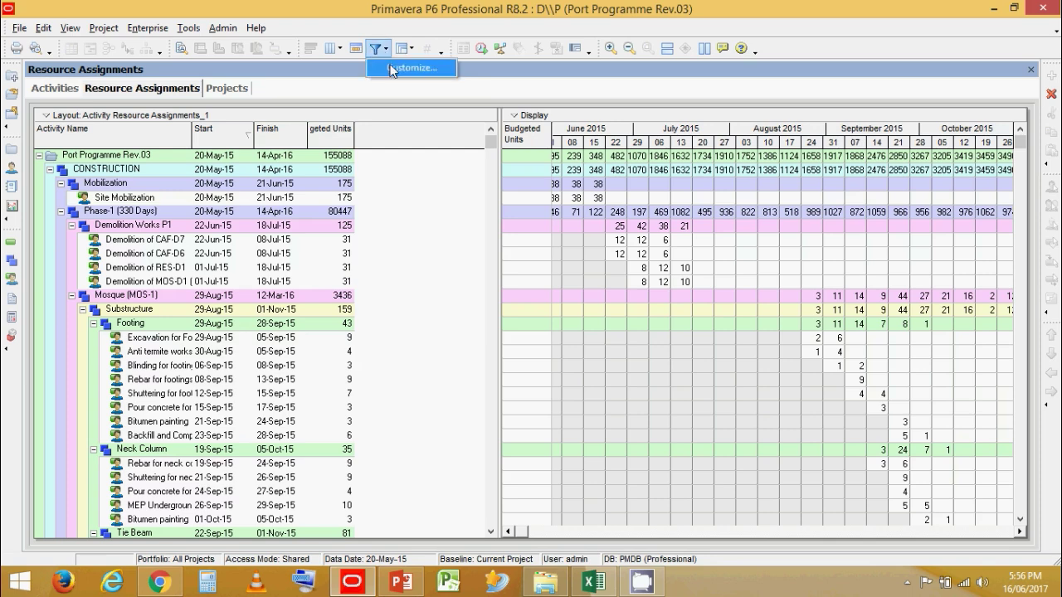
{"action": "left_click", "coordinate": [393, 71]}
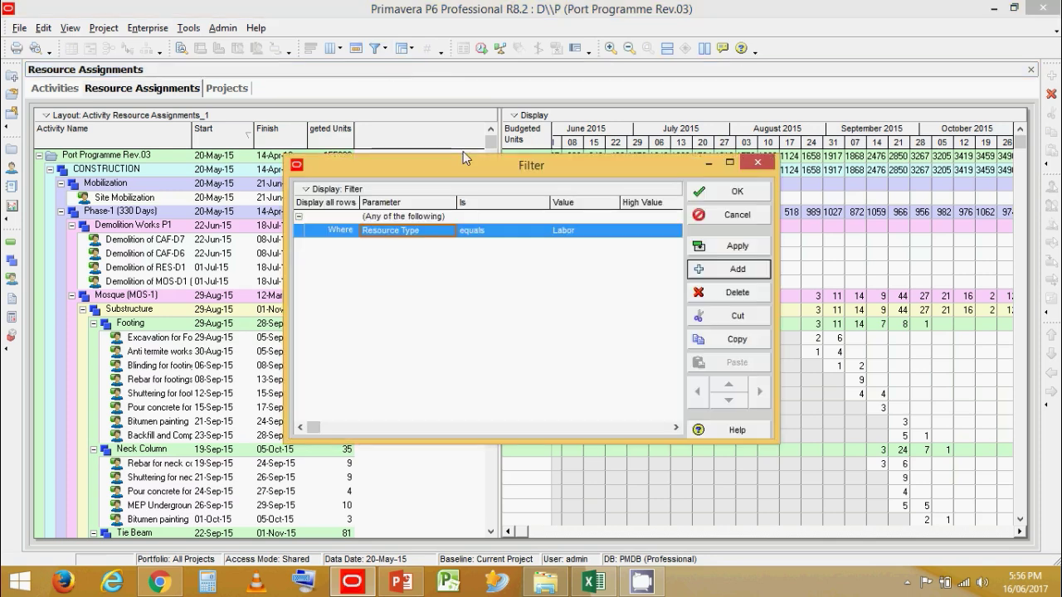
{"action": "left_click", "coordinate": [430, 235]}
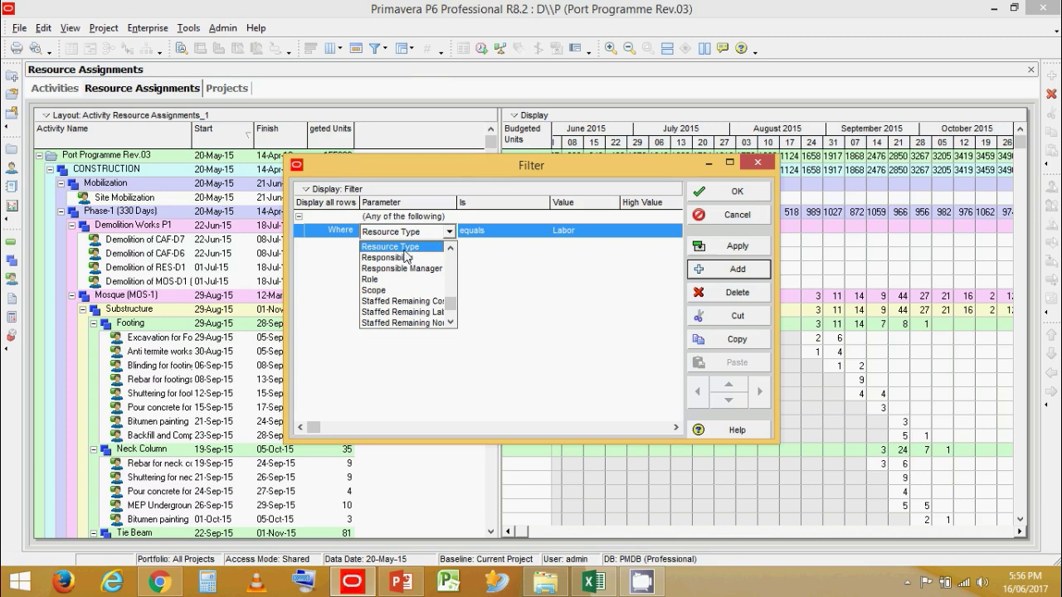
{"action": "left_click", "coordinate": [407, 245]}
{"action": "left_click", "coordinate": [480, 236]}
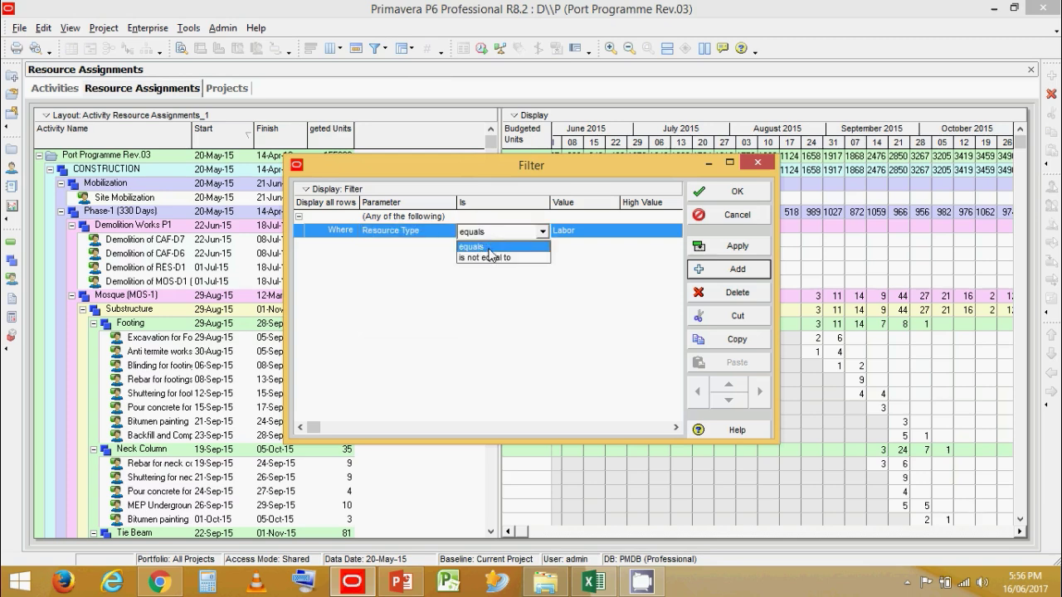
{"action": "left_click", "coordinate": [491, 247]}
{"action": "left_click", "coordinate": [571, 232]}
{"action": "left_click", "coordinate": [581, 245]}
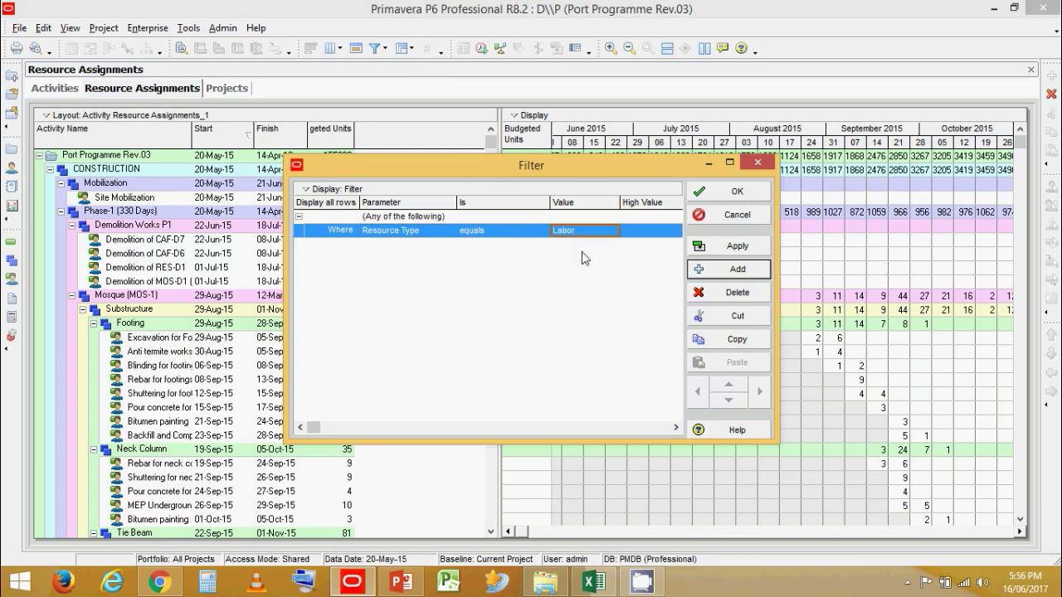
{"action": "left_click", "coordinate": [736, 249]}
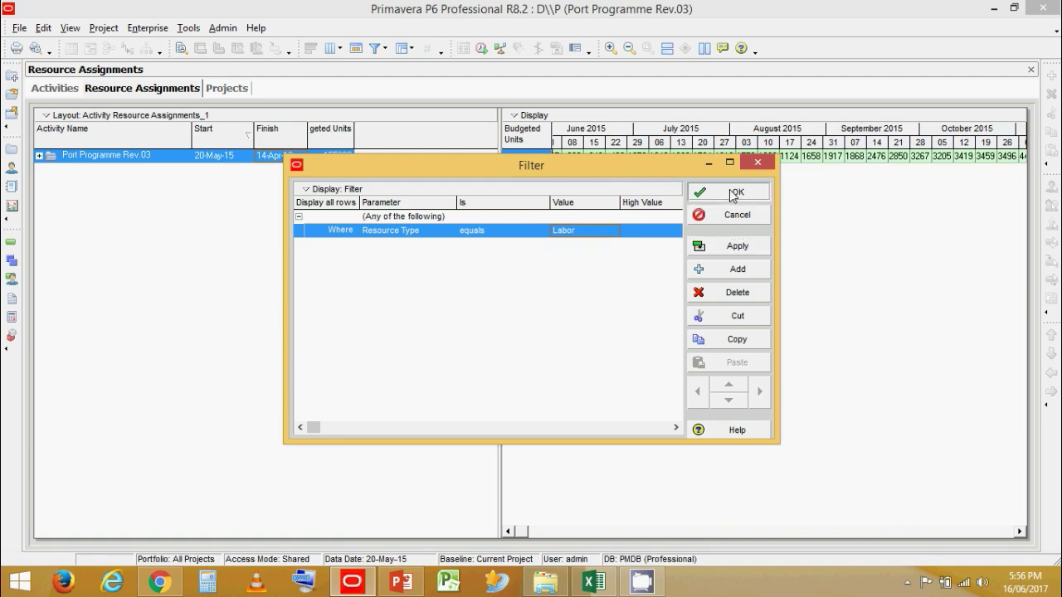
{"action": "left_click", "coordinate": [729, 191]}
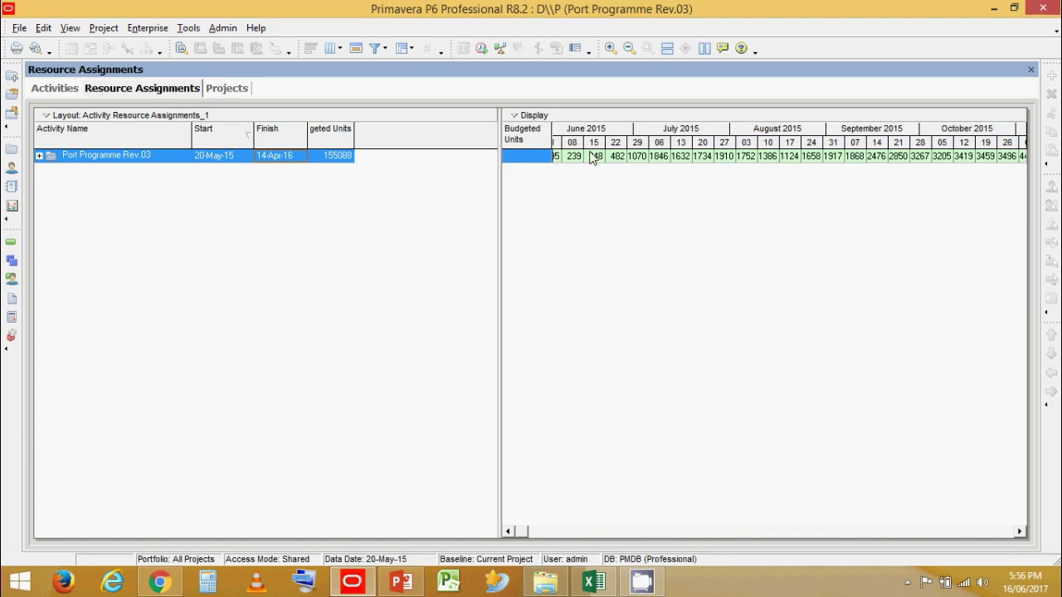
Step: Choose Budgeted Units as the spreadsheet field for the weekly distribution starting in May 2015
{"action": "left_click_drag", "start_coordinate": [607, 131], "coordinate": [682, 133]}
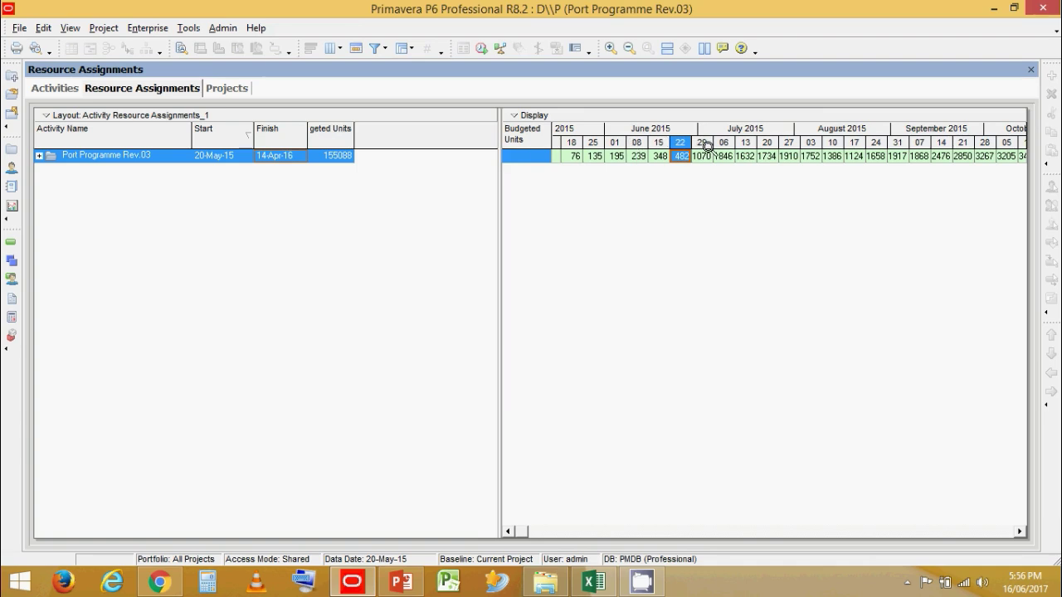
{"action": "right_click", "coordinate": [528, 142]}
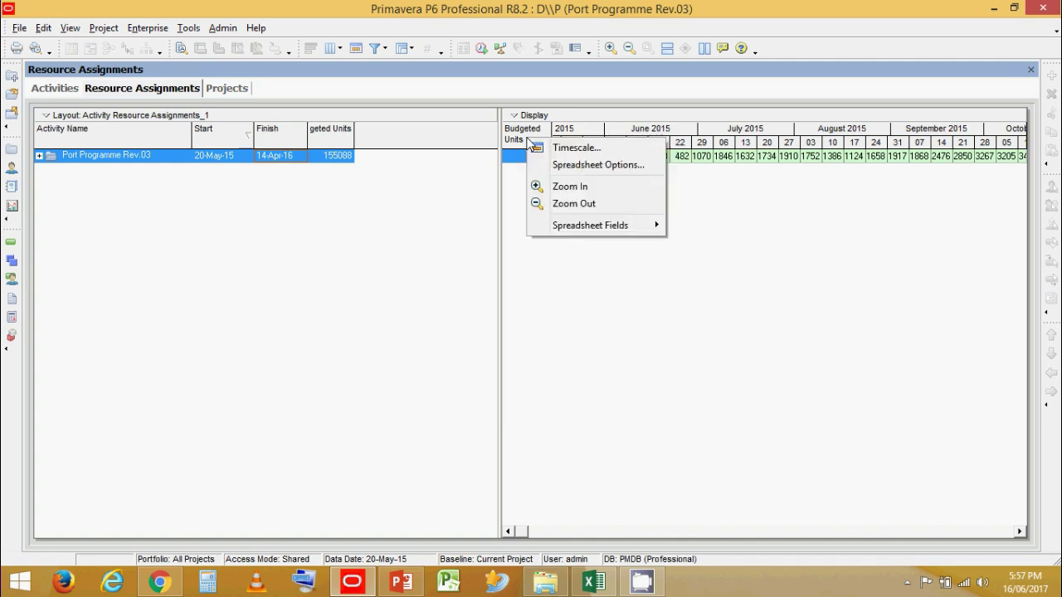
{"action": "mouse_move", "coordinate": [627, 231]}
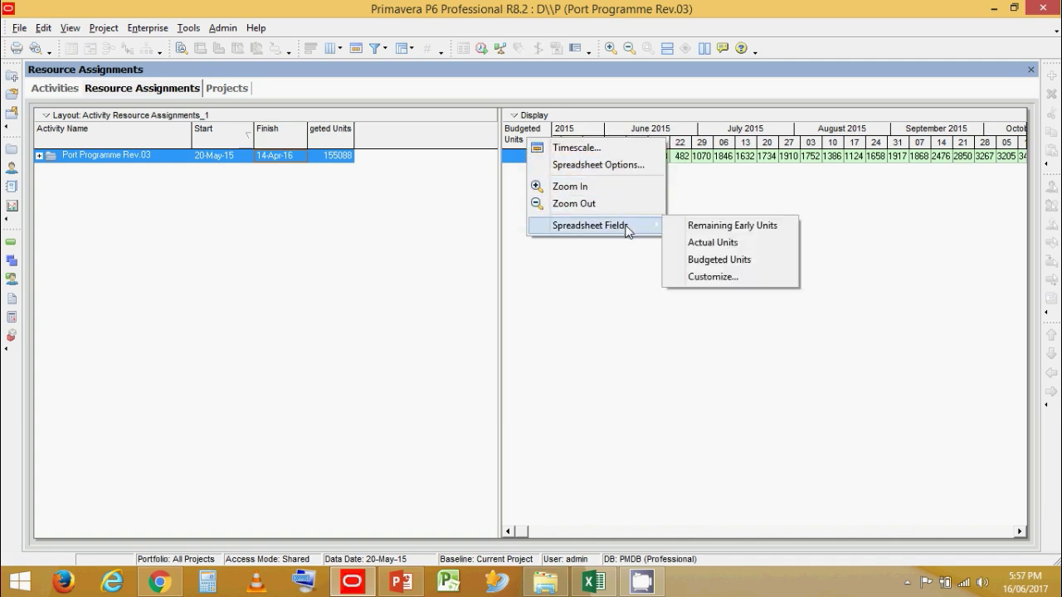
{"action": "left_click", "coordinate": [712, 261]}
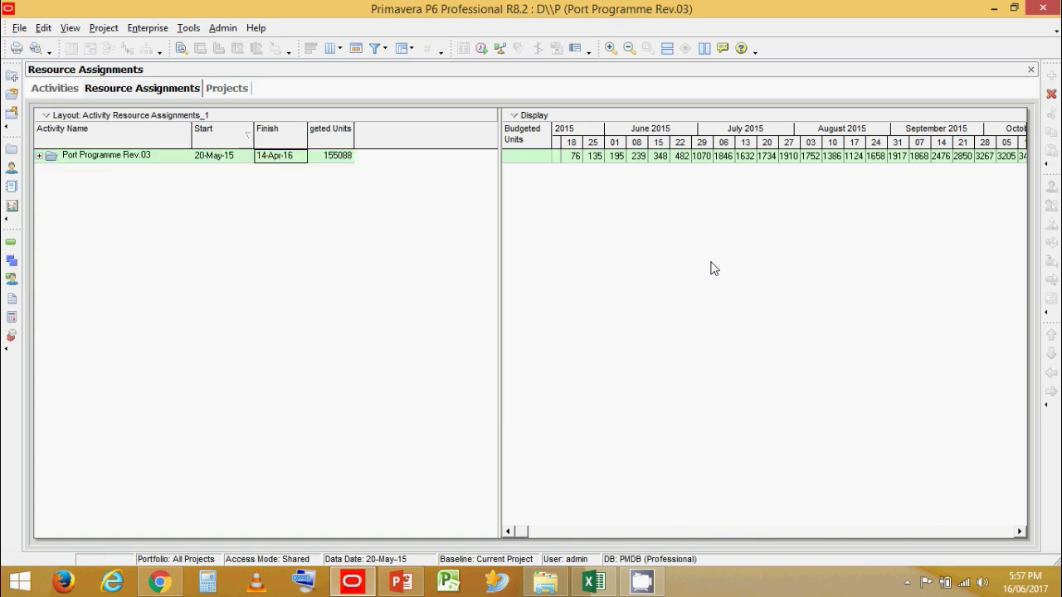
Step: Set the spreadsheet timescale's date interval to Month/Week and apply it
{"action": "right_click", "coordinate": [596, 133]}
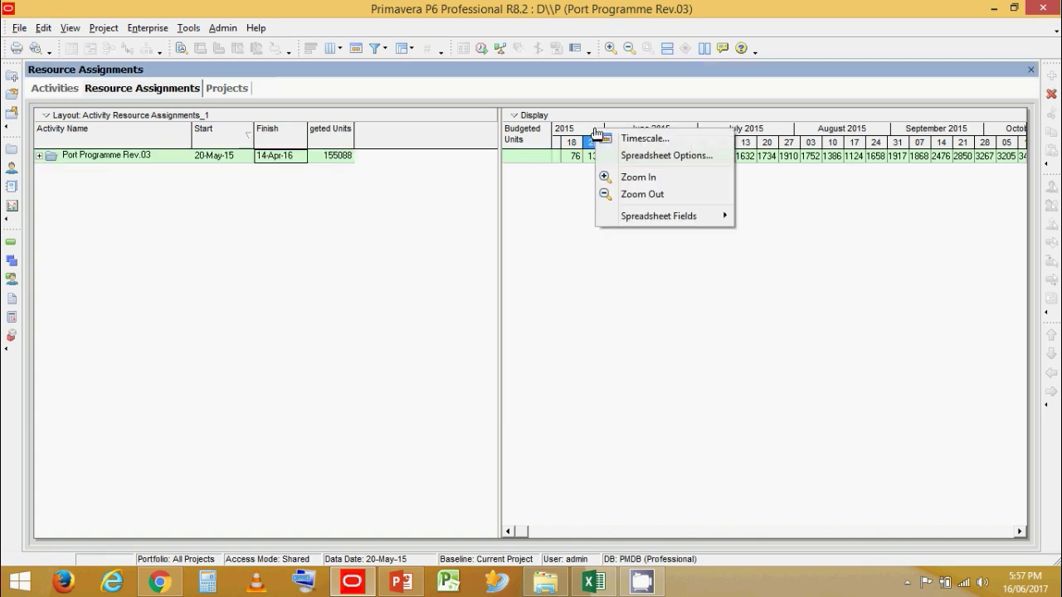
{"action": "left_click", "coordinate": [640, 141]}
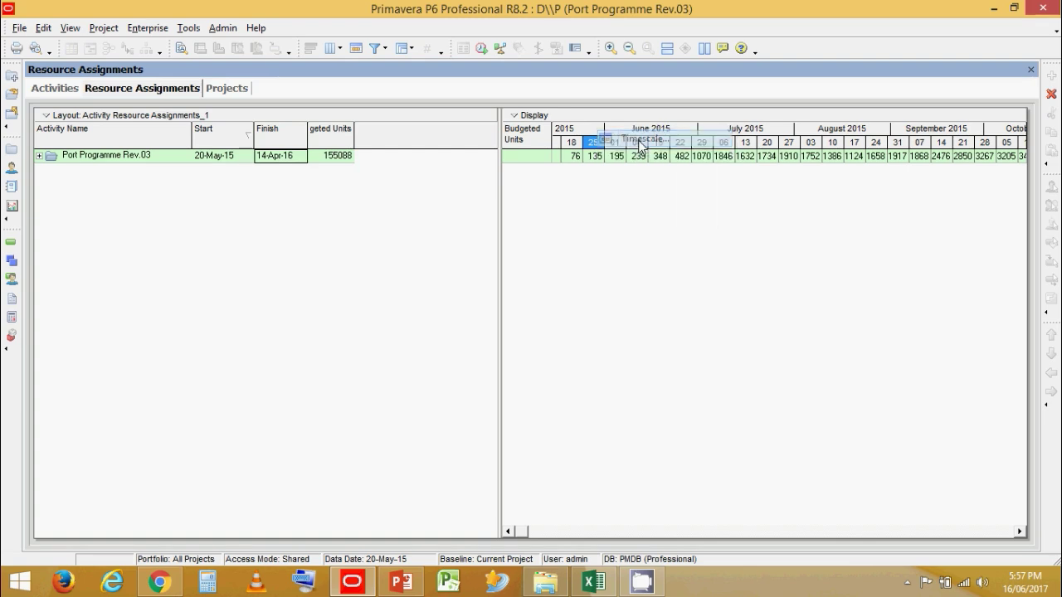
{"action": "left_click", "coordinate": [544, 338]}
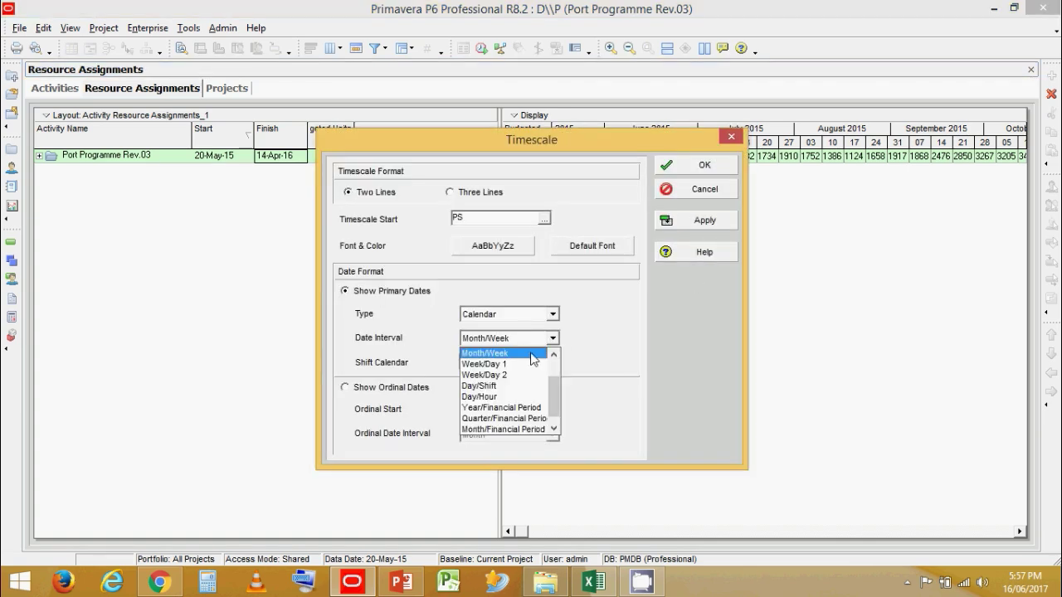
{"action": "left_click", "coordinate": [555, 354]}
{"action": "left_click", "coordinate": [554, 354]}
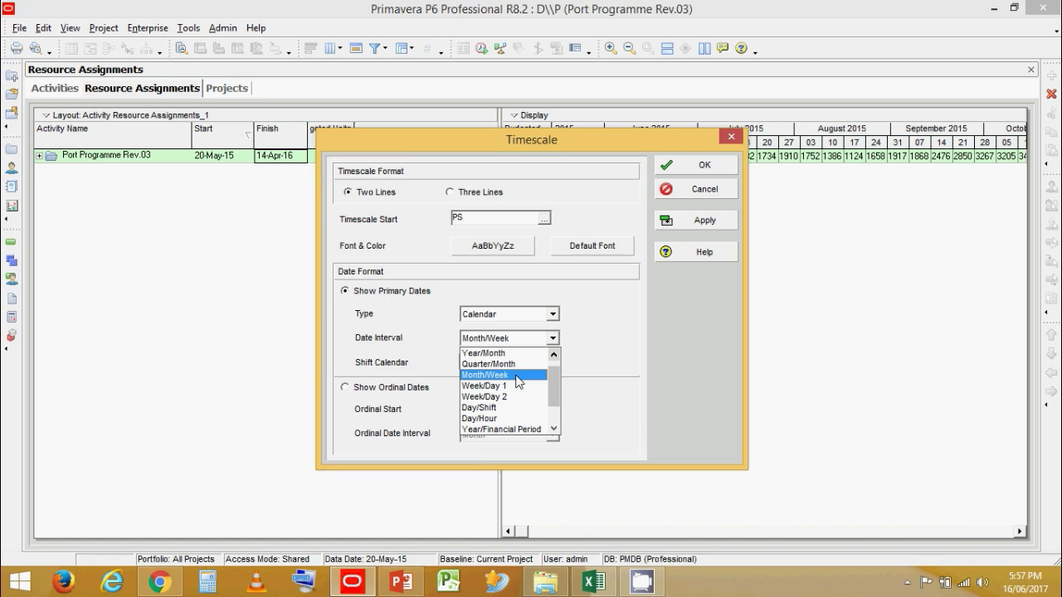
{"action": "left_click", "coordinate": [517, 375]}
{"action": "left_click", "coordinate": [687, 226]}
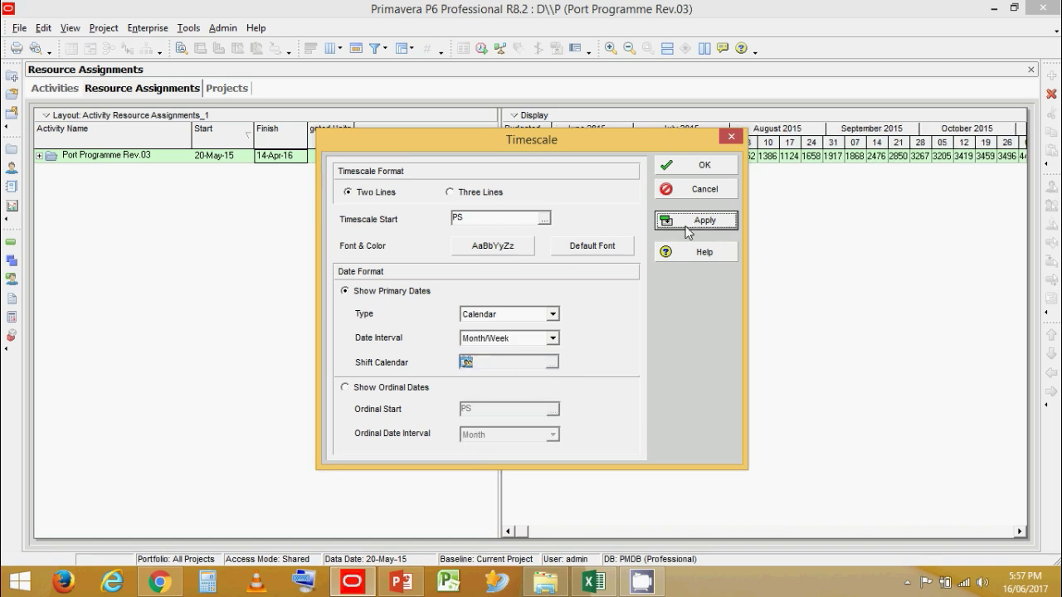
{"action": "left_click", "coordinate": [705, 165]}
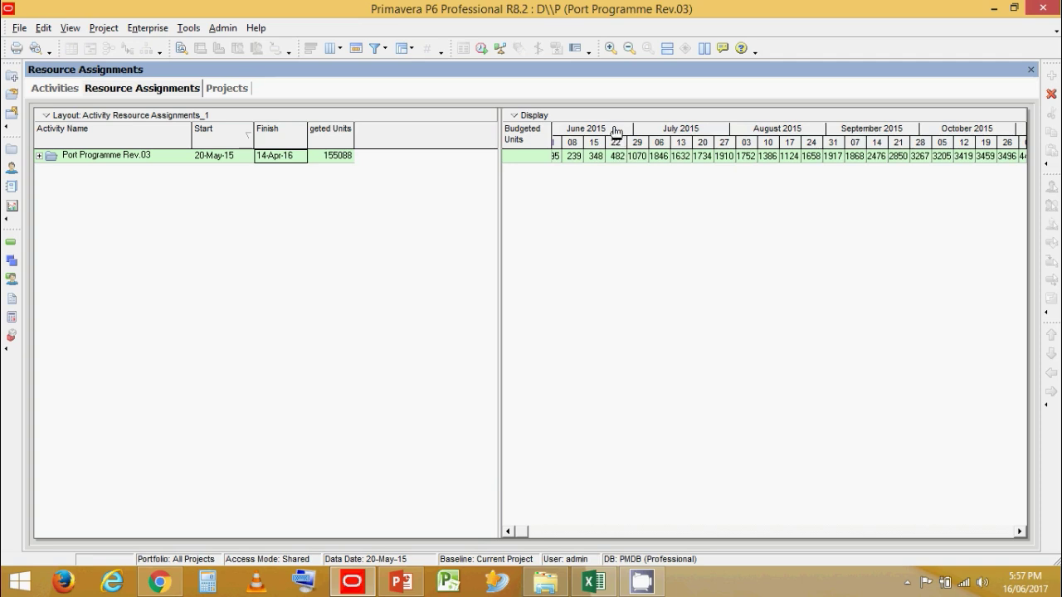
Step: Copy the Port Programme Rev.03 row with its weekly budgeted units and paste it into the blank Excel sheet at cell B6
{"action": "left_click_drag", "start_coordinate": [616, 131], "coordinate": [790, 144]}
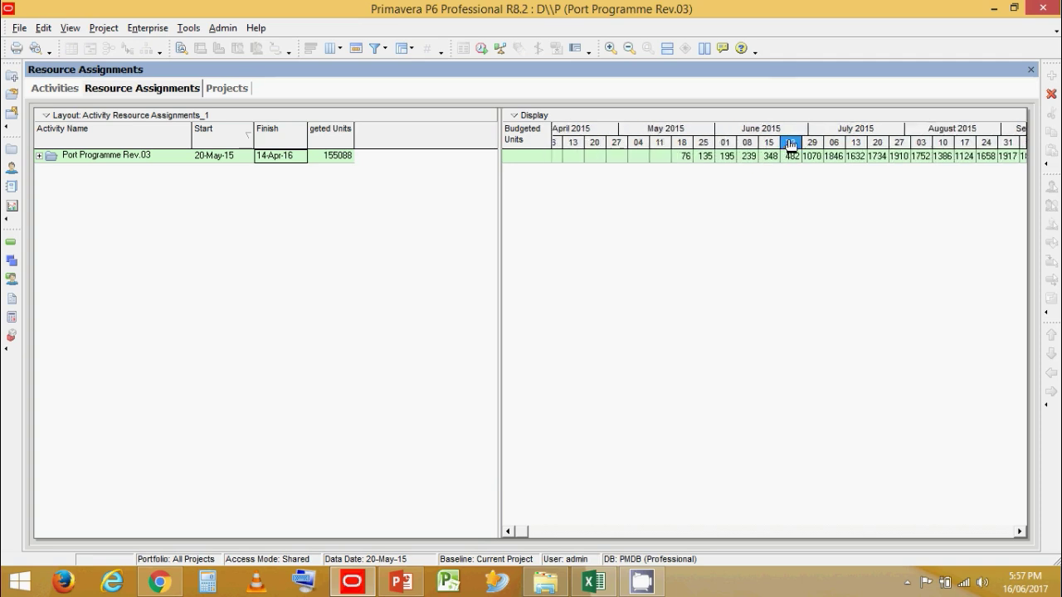
{"action": "left_click", "coordinate": [537, 158]}
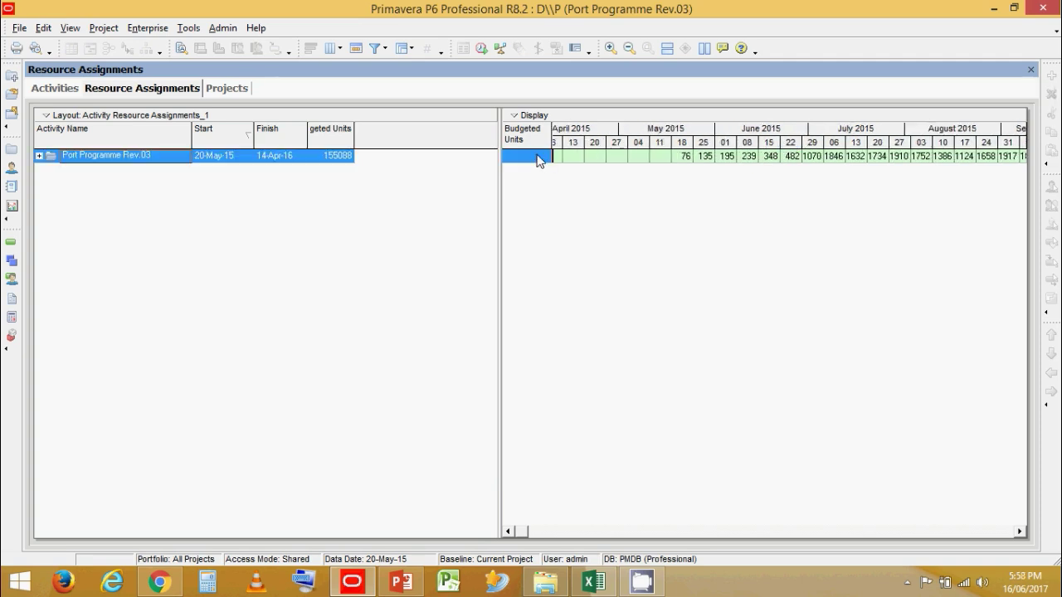
{"action": "key", "text": "alt+Tab"}
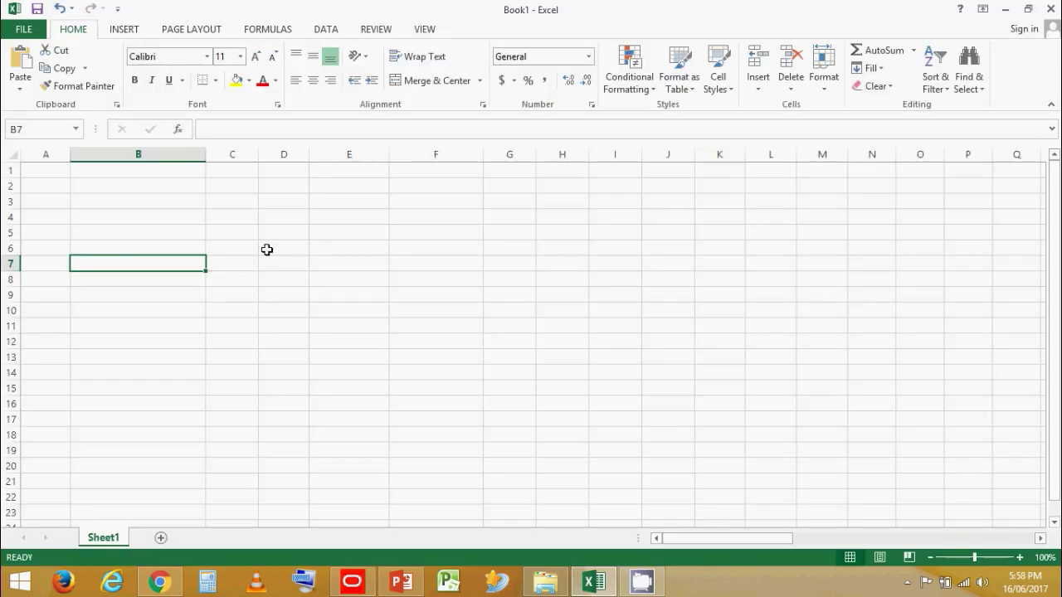
{"action": "left_click", "coordinate": [114, 250]}
{"action": "key", "text": "ctrl+v"}
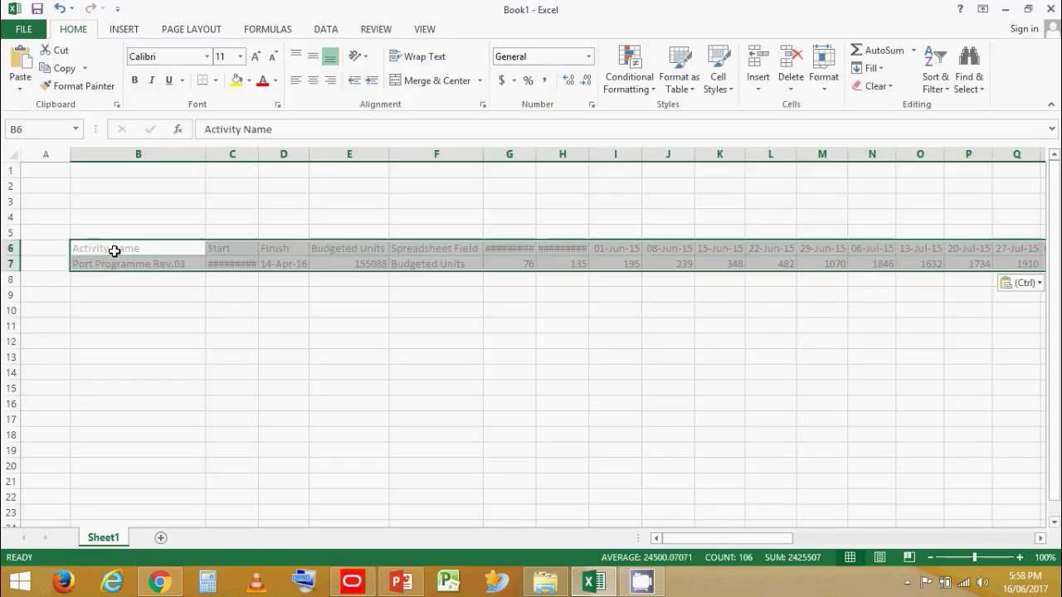
Step: Autofit the widths of columns A to BB so the pasted dates show in full
{"action": "left_click_drag", "start_coordinate": [734, 537], "coordinate": [648, 539]}
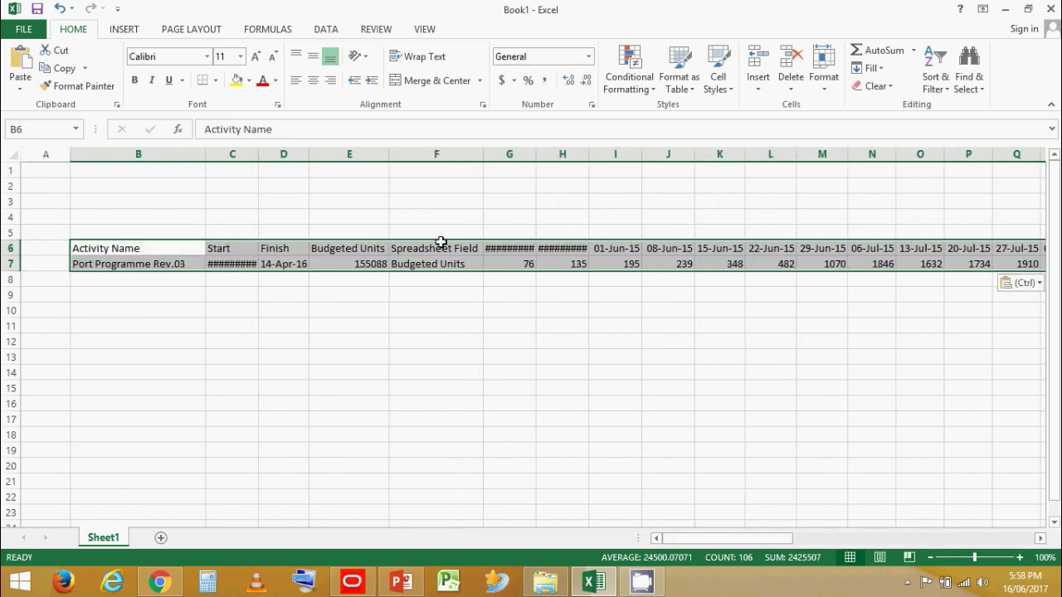
{"action": "left_click", "coordinate": [43, 154]}
{"action": "left_click_drag", "start_coordinate": [703, 542], "coordinate": [988, 542]}
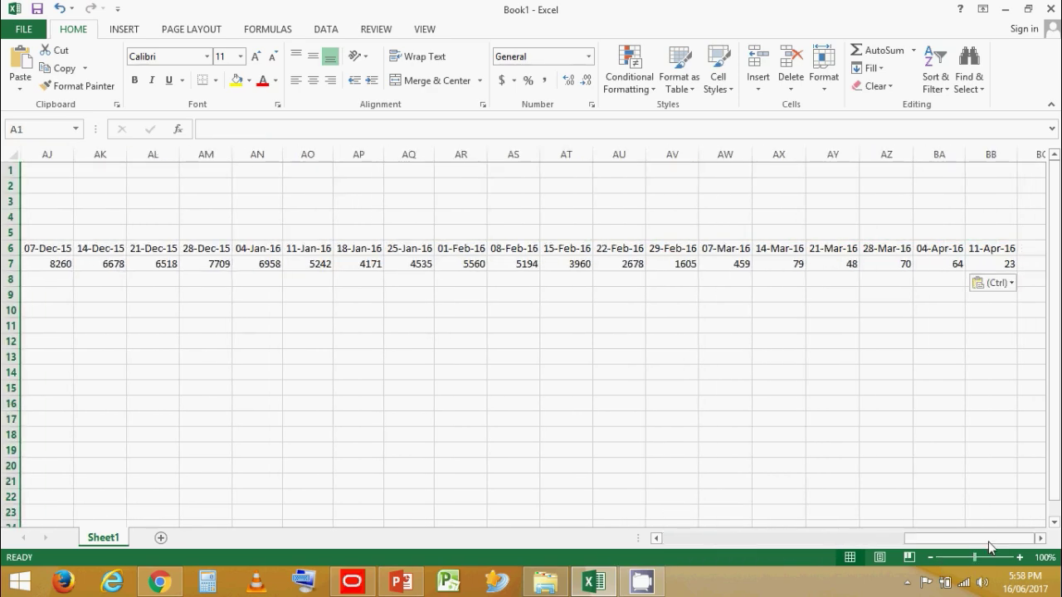
{"action": "left_click", "coordinate": [971, 151], "text": "shift"}
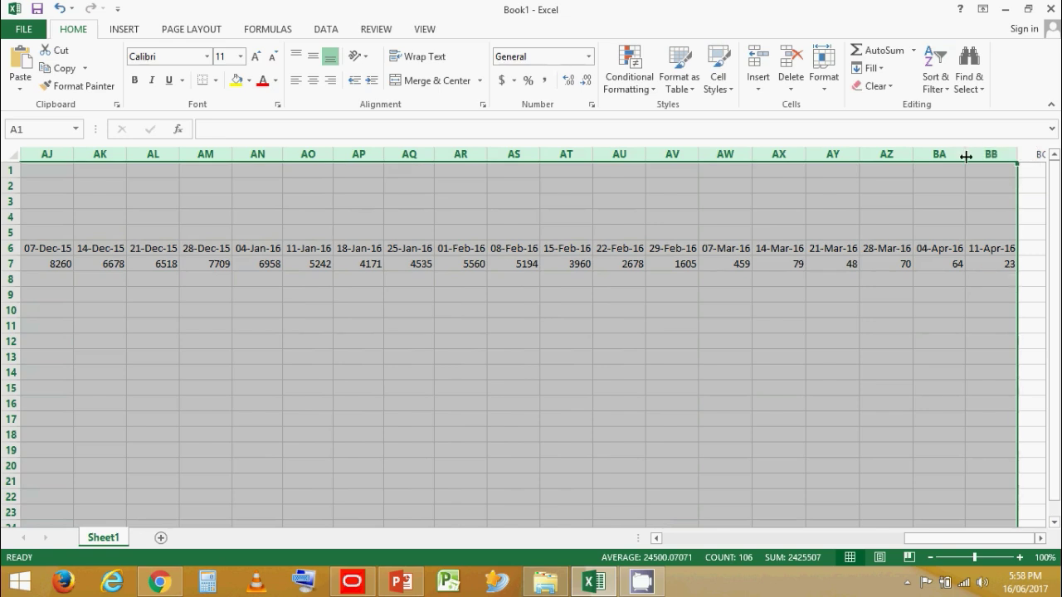
{"action": "left_click_drag", "start_coordinate": [954, 539], "coordinate": [639, 489]}
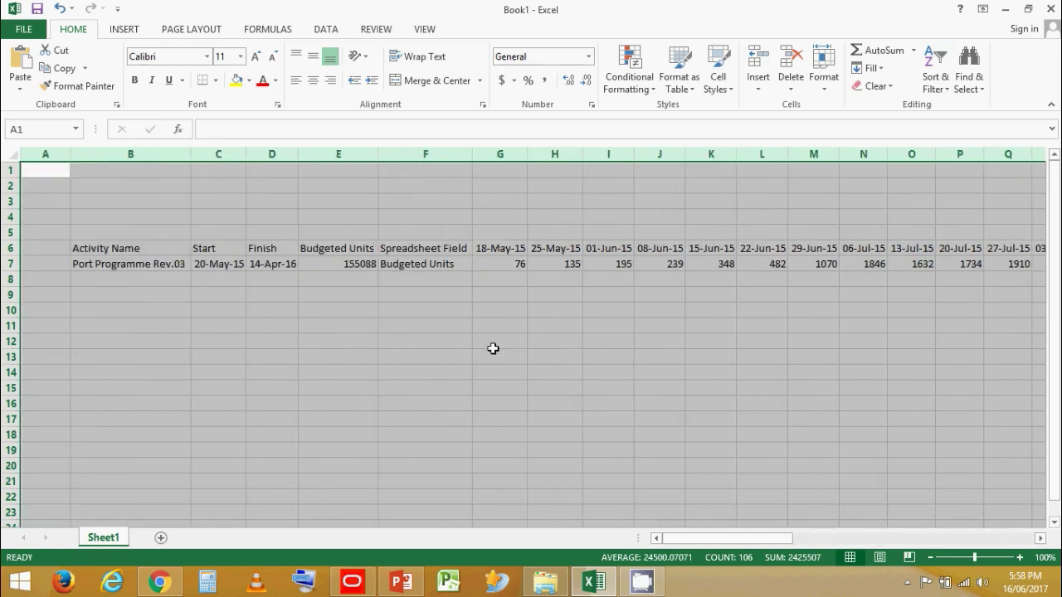
Step: Examine the pasted total budgeted units and the first weekly date in the header row
{"action": "left_click", "coordinate": [491, 251]}
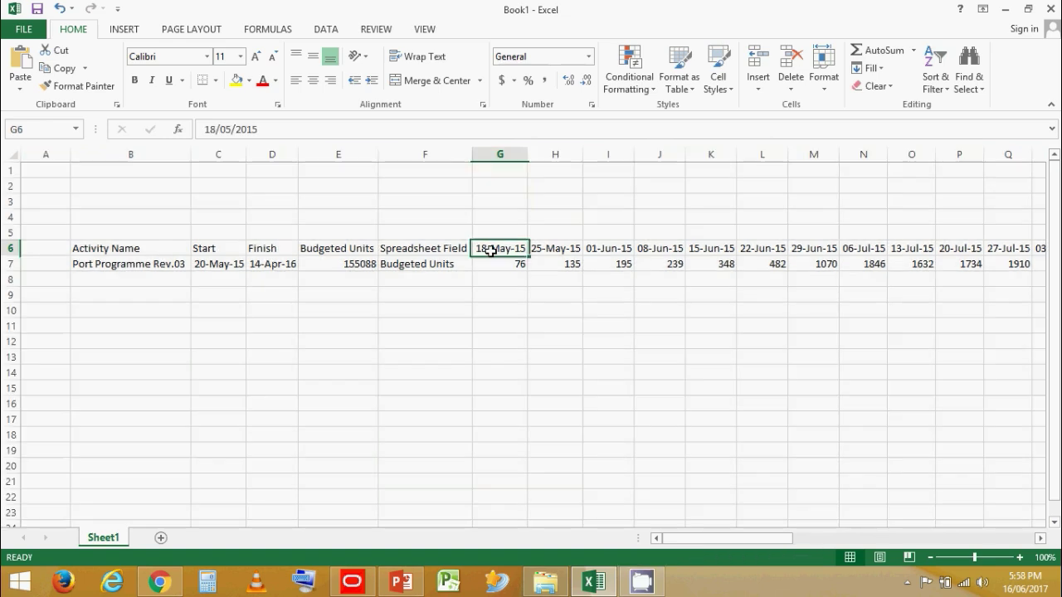
{"action": "left_click", "coordinate": [327, 264]}
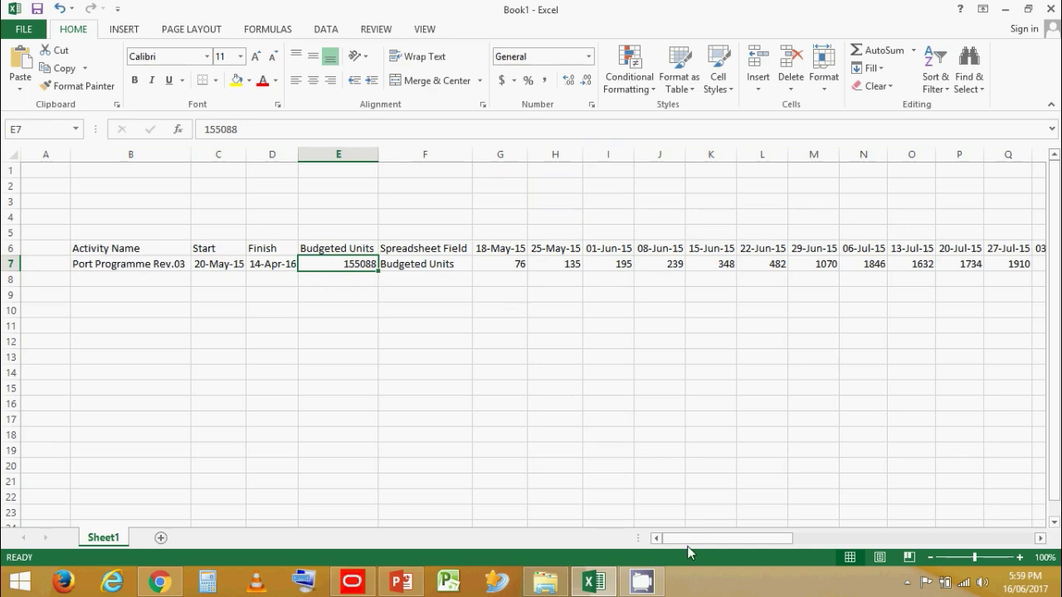
{"action": "left_click_drag", "start_coordinate": [685, 542], "coordinate": [664, 533]}
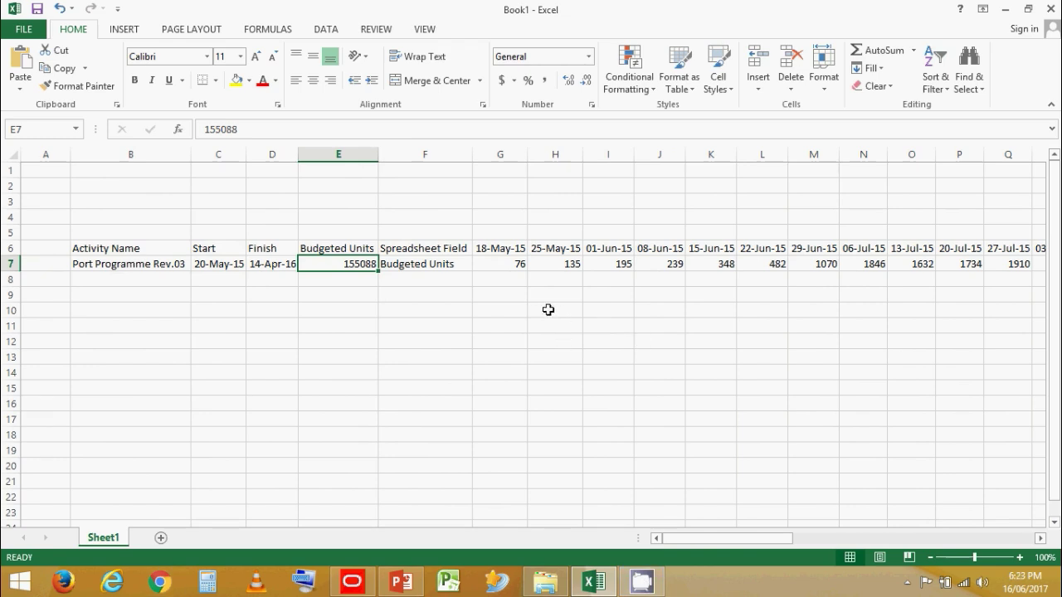
{"action": "left_click", "coordinate": [491, 248]}
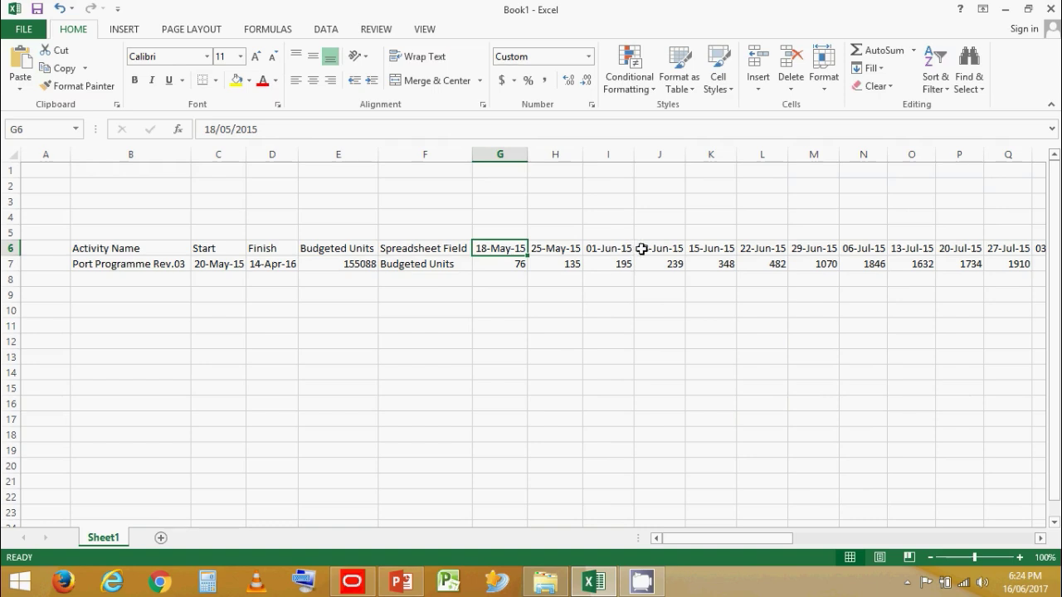
{"action": "left_click", "coordinate": [538, 310]}
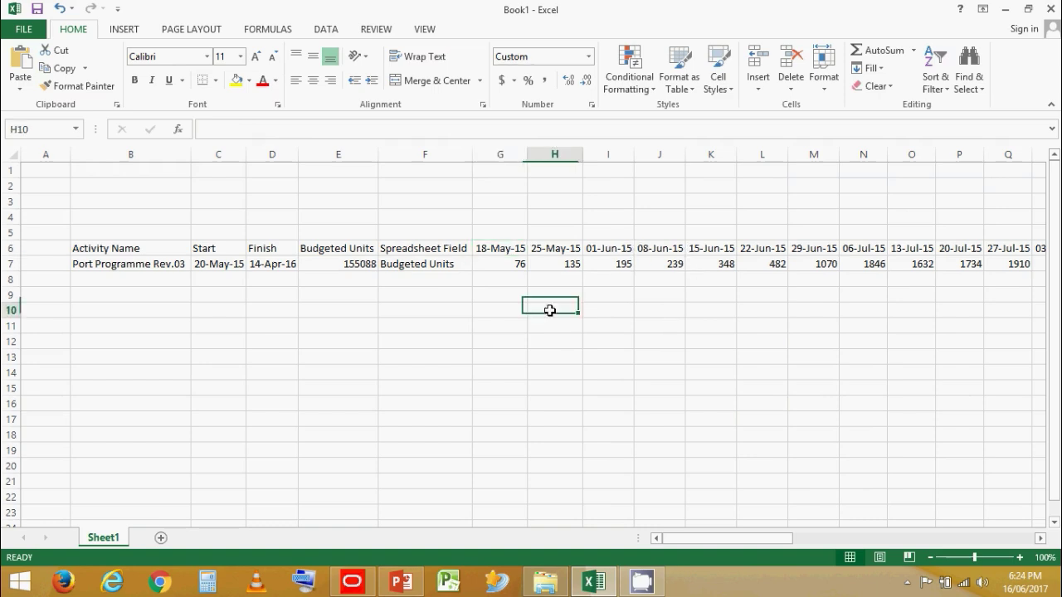
Step: Look up the first weekly date, 18 May 2015, in the system calendar to check its weekday
{"action": "left_click", "coordinate": [506, 248]}
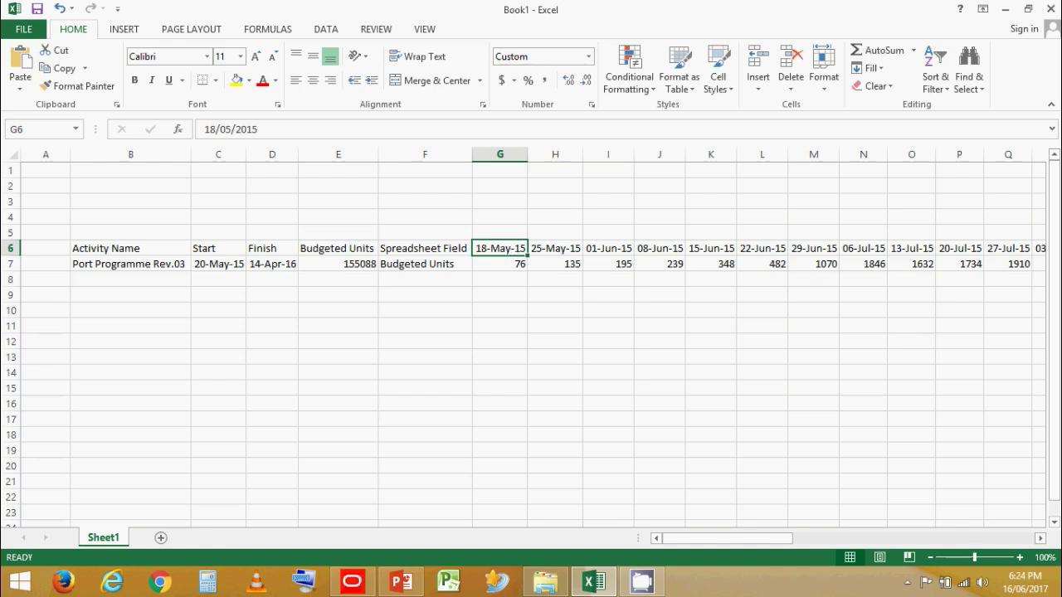
{"action": "left_click", "coordinate": [1030, 588]}
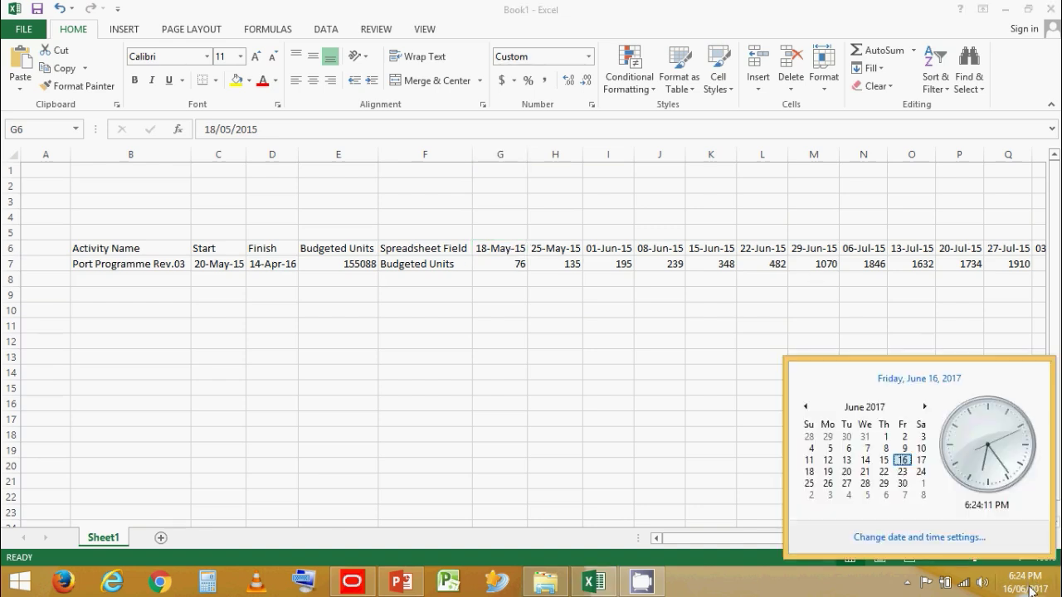
{"action": "left_click", "coordinate": [865, 407]}
{"action": "left_click", "coordinate": [865, 406]}
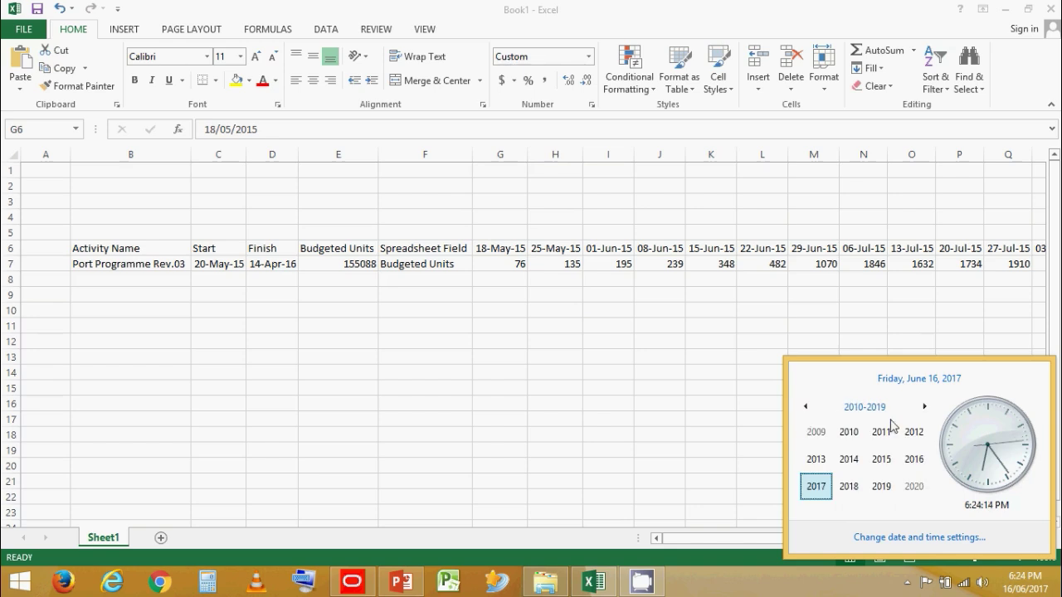
{"action": "left_click", "coordinate": [881, 459]}
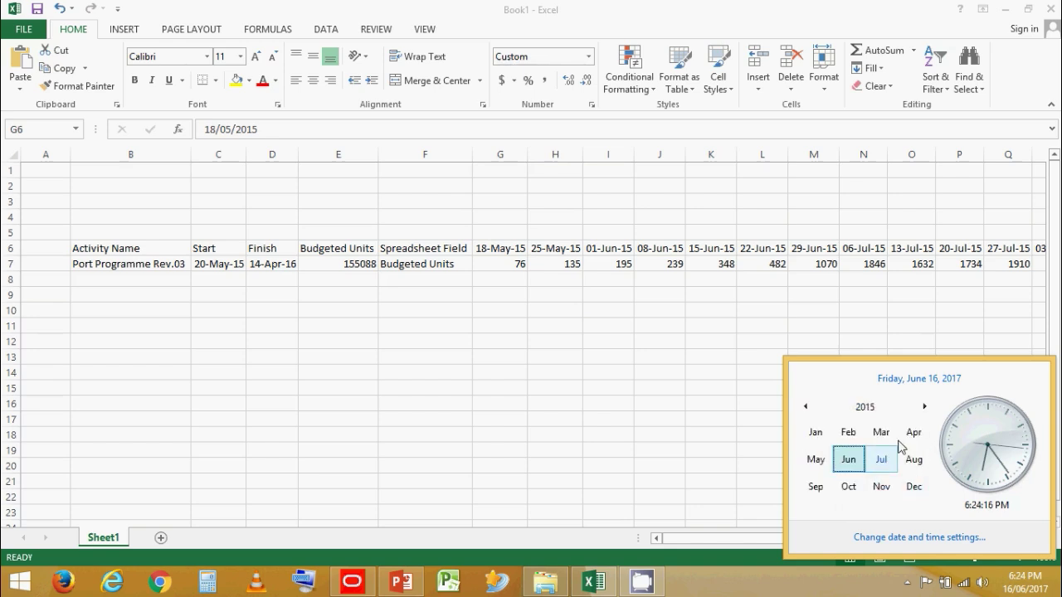
{"action": "left_click", "coordinate": [815, 459]}
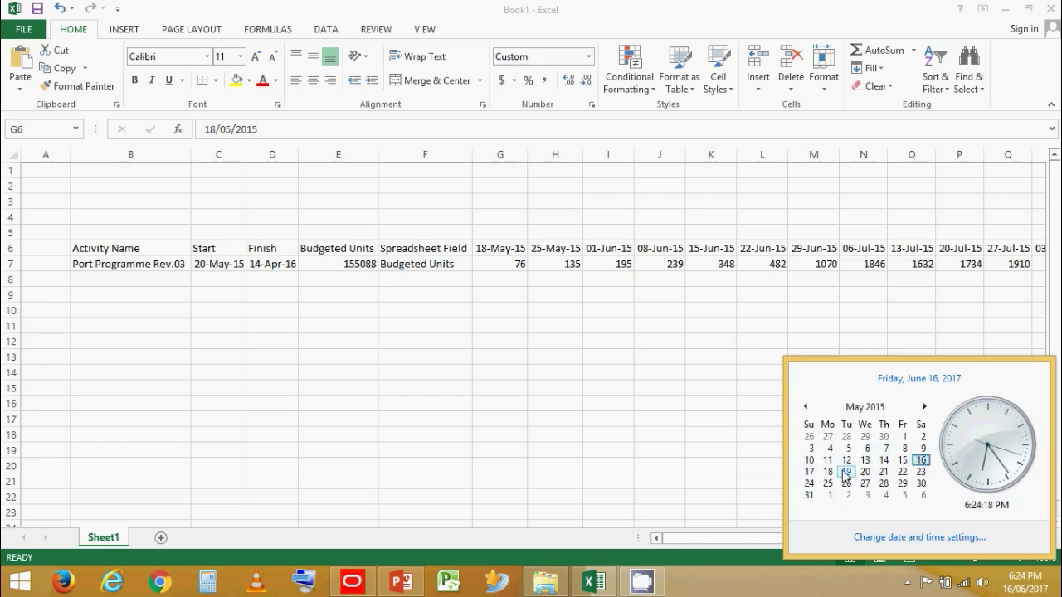
{"action": "left_click", "coordinate": [829, 472]}
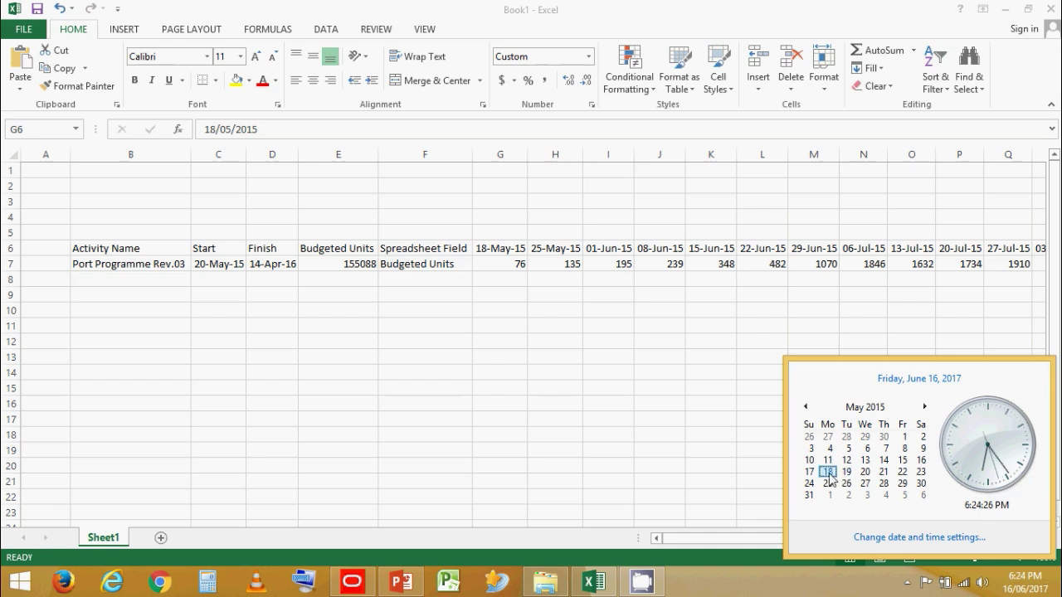
{"action": "left_click", "coordinate": [776, 465]}
Step: Switch to Primavera P6 and check the first day of the week and its available options in the Admin Preferences
{"action": "left_click", "coordinate": [352, 580]}
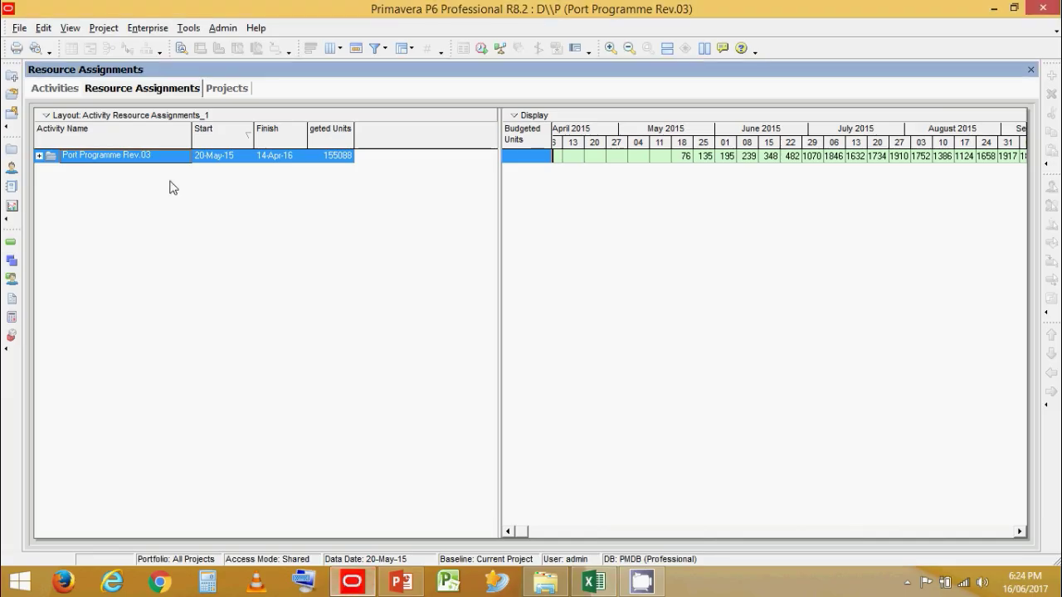
{"action": "left_click", "coordinate": [222, 28]}
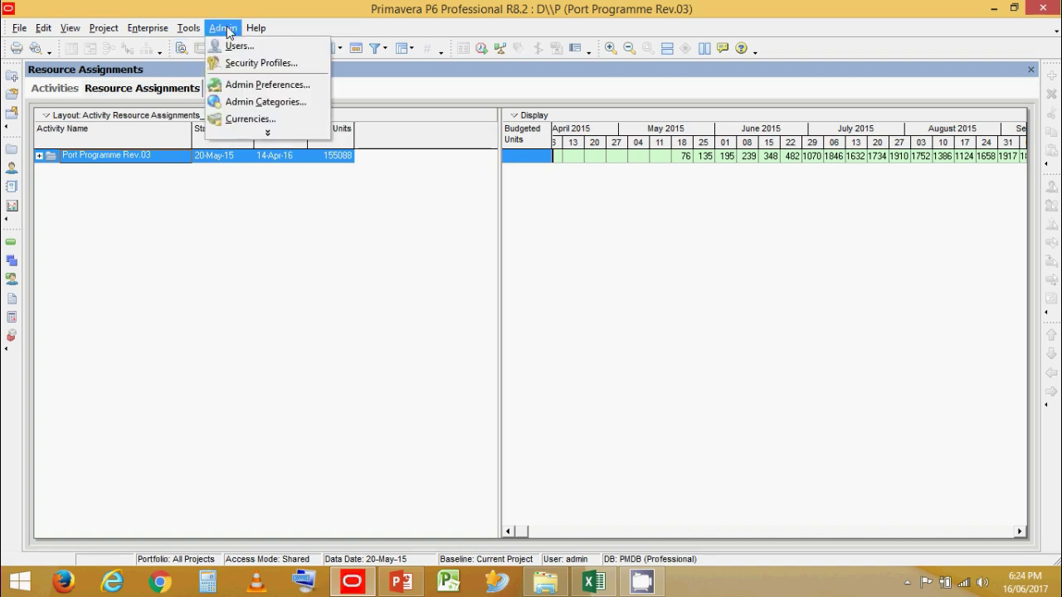
{"action": "left_click", "coordinate": [267, 86]}
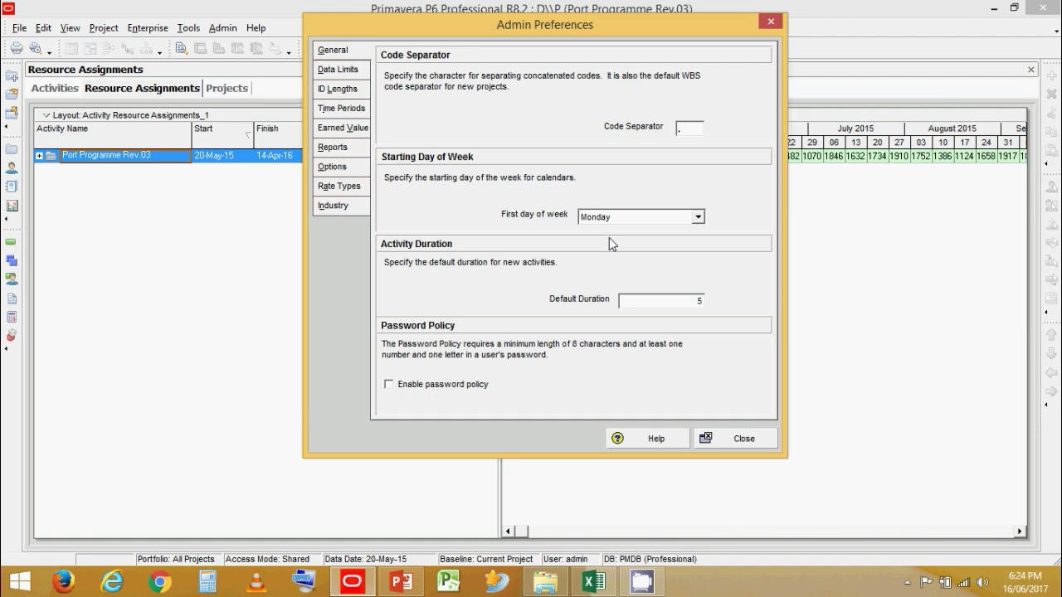
{"action": "left_click", "coordinate": [699, 217]}
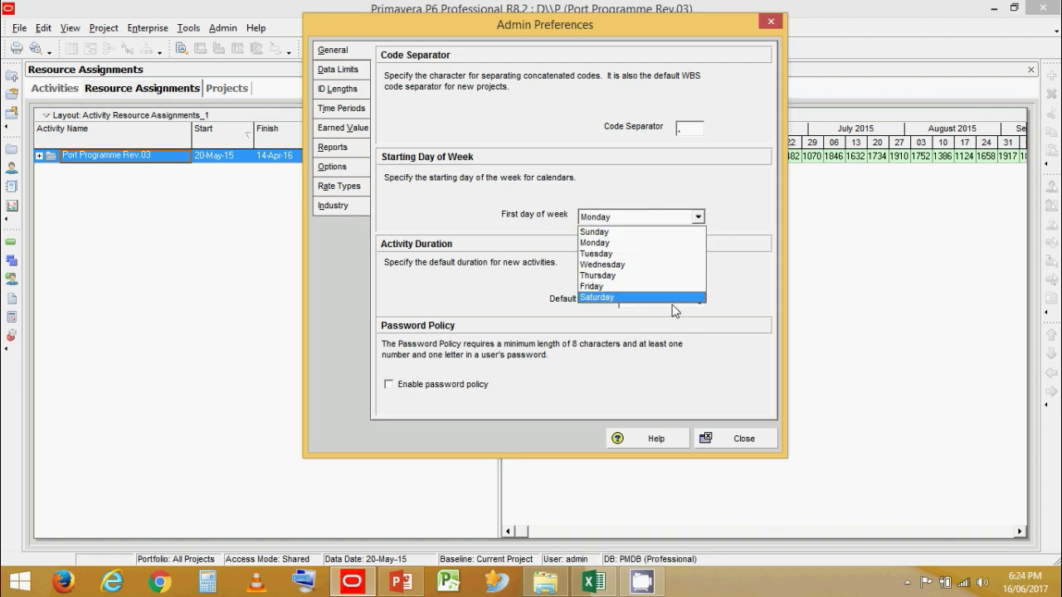
{"action": "left_click", "coordinate": [734, 354]}
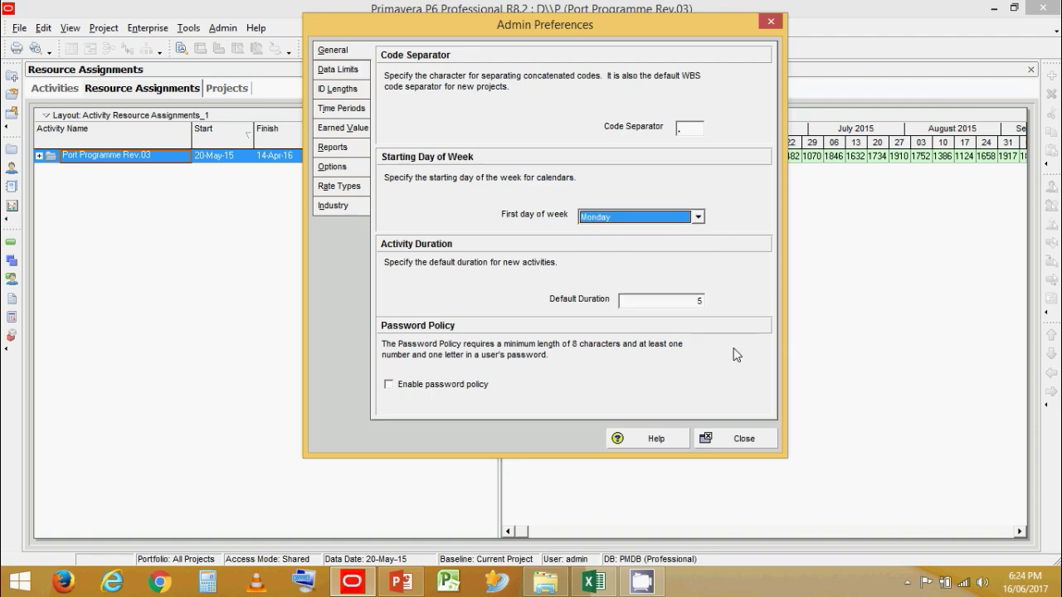
{"action": "left_click", "coordinate": [750, 439]}
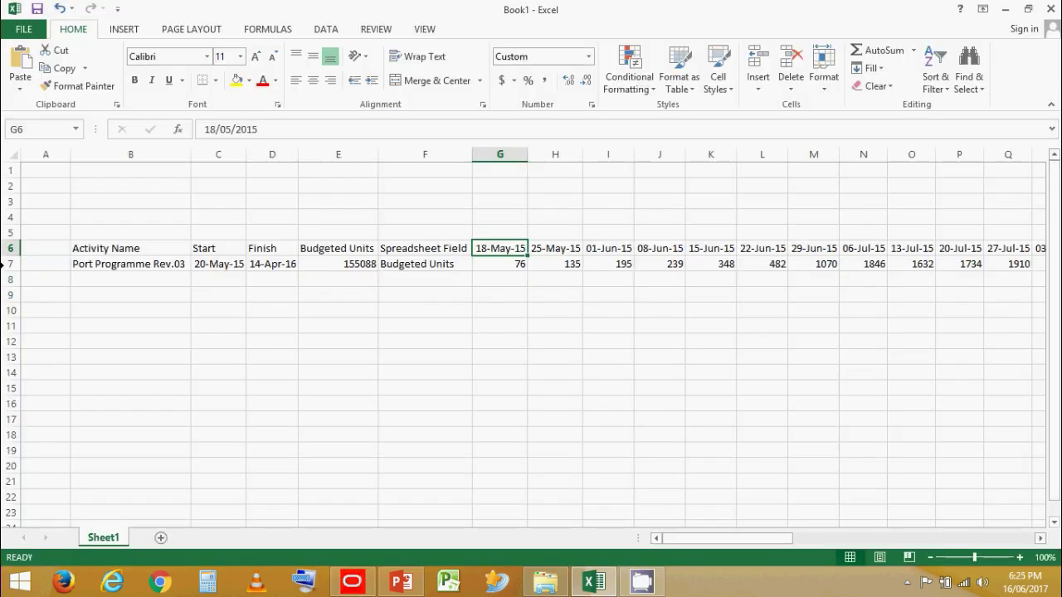
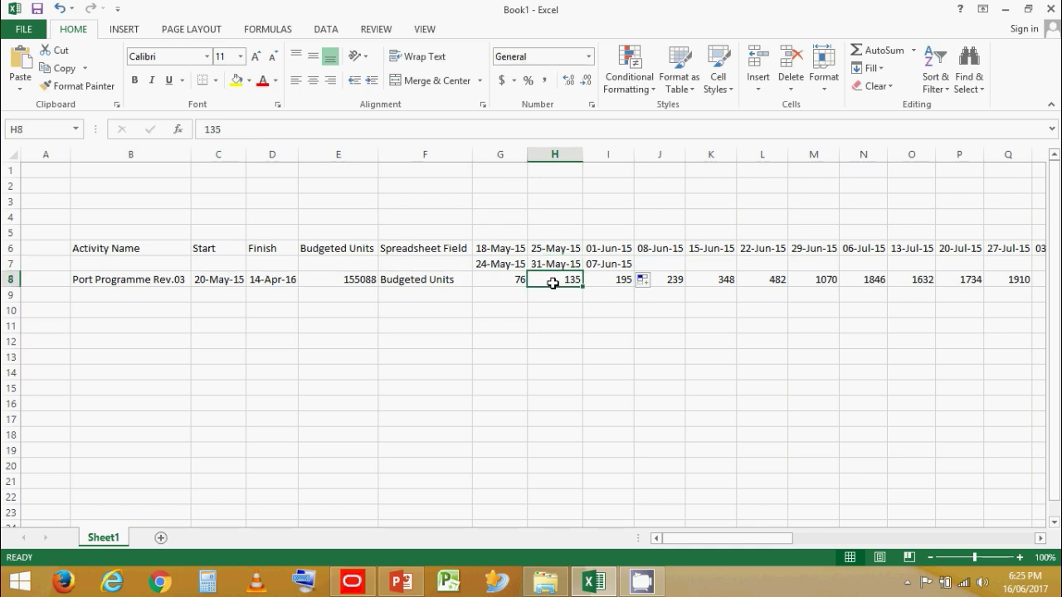
Step: Label the first four weekly columns W1 to W4 in row 5 above the dates and center the labels
{"action": "left_click", "coordinate": [608, 264]}
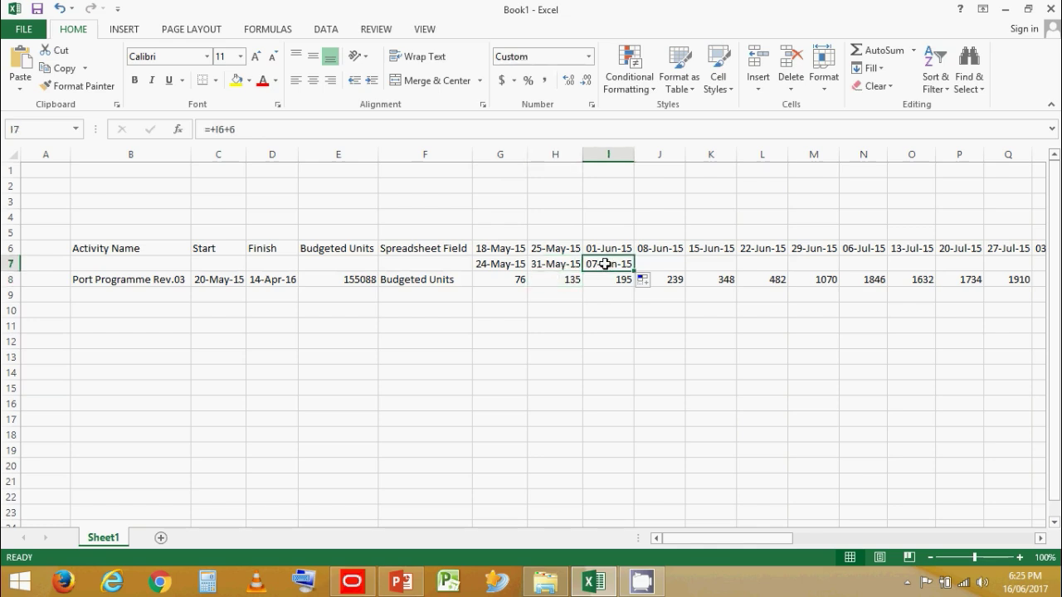
{"action": "left_click", "coordinate": [604, 283]}
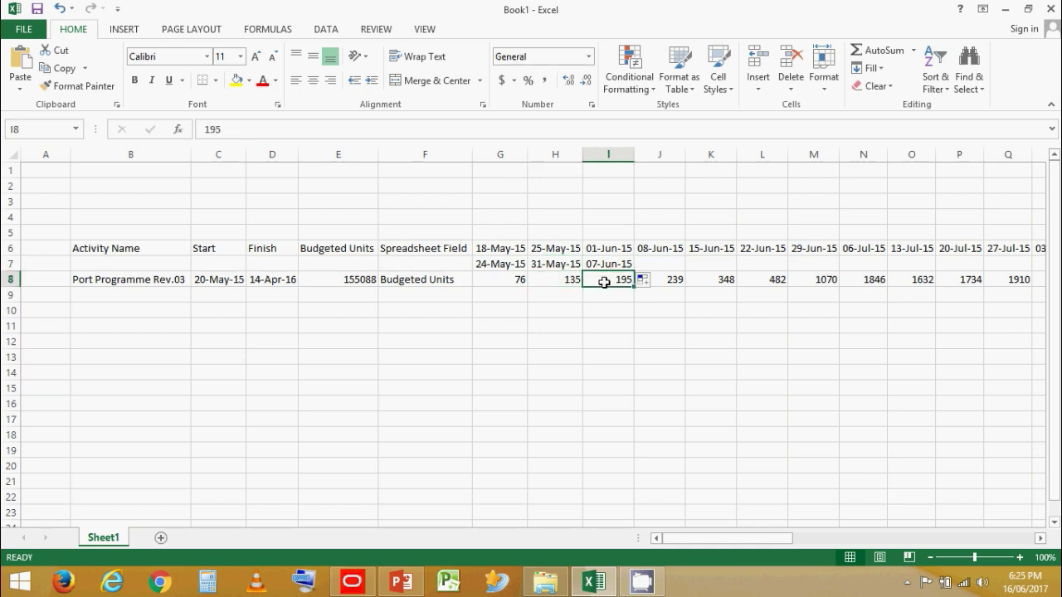
{"action": "left_click", "coordinate": [510, 235]}
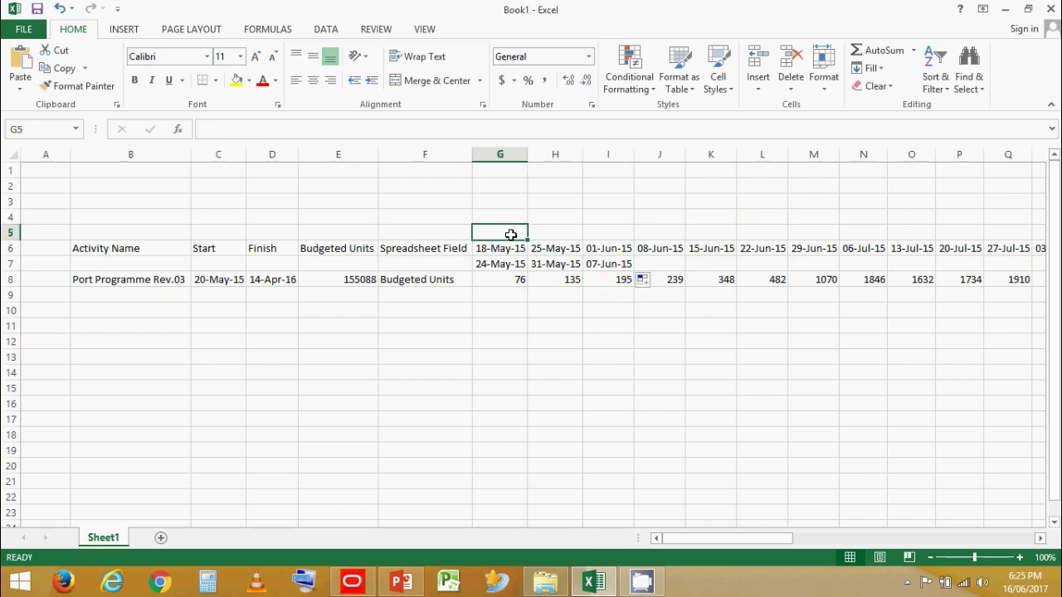
{"action": "type", "text": "W1"}
{"action": "key", "text": "ctrl+Return"}
{"action": "left_click", "coordinate": [313, 79]}
{"action": "left_click_drag", "start_coordinate": [554, 237], "coordinate": [687, 240]}
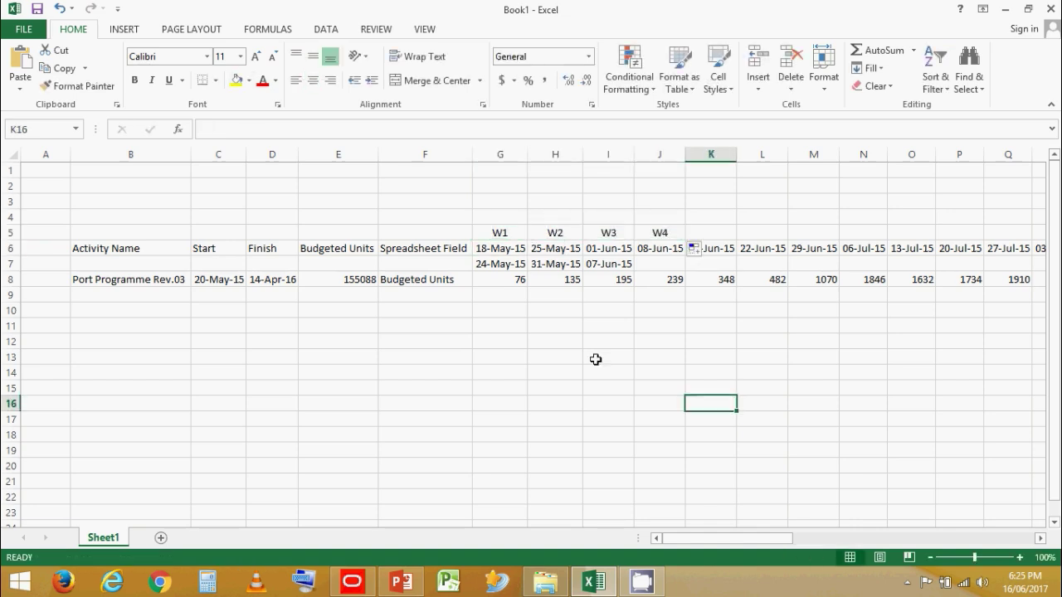
Step: Examine the budgeted units of weeks W1 to W3 and the week-ending date formula in G7
{"action": "left_click", "coordinate": [515, 280]}
{"action": "left_click", "coordinate": [565, 235]}
{"action": "left_click", "coordinate": [562, 280]}
{"action": "left_click", "coordinate": [615, 234]}
{"action": "left_click", "coordinate": [606, 284]}
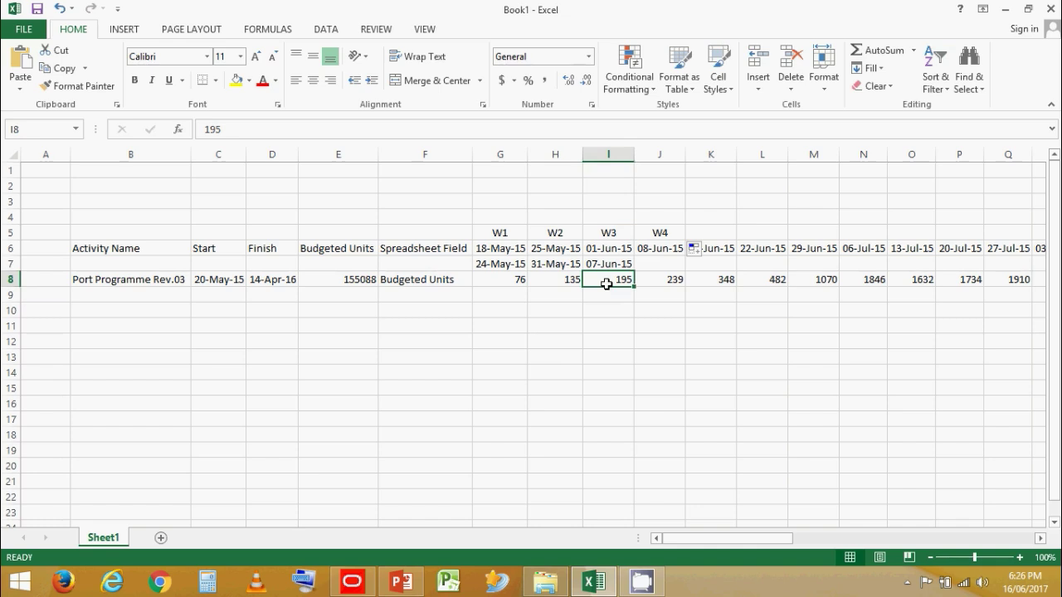
{"action": "left_click", "coordinate": [412, 297]}
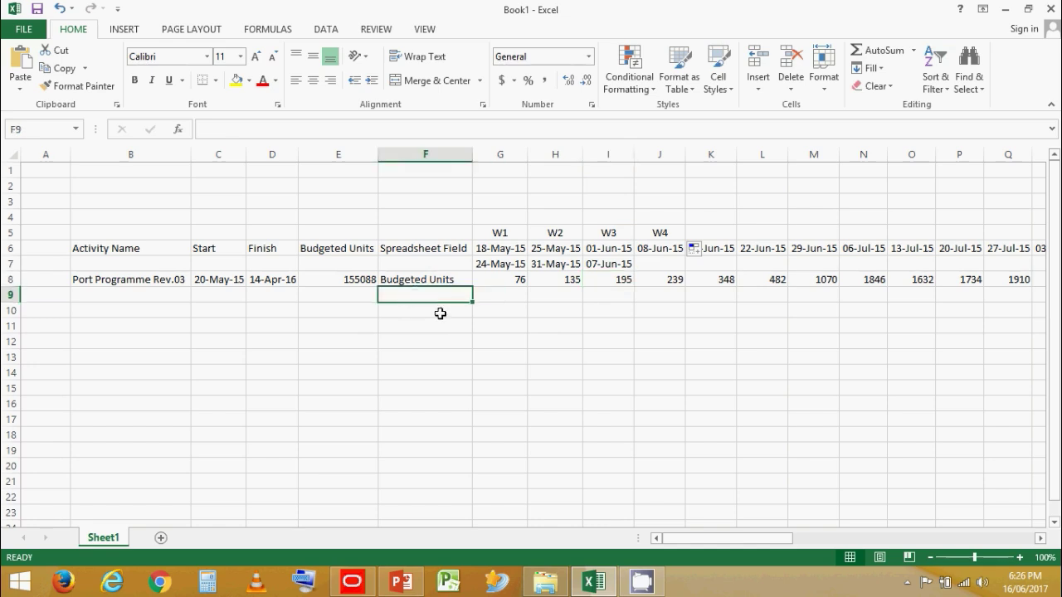
{"action": "left_click_drag", "start_coordinate": [730, 540], "coordinate": [679, 542]}
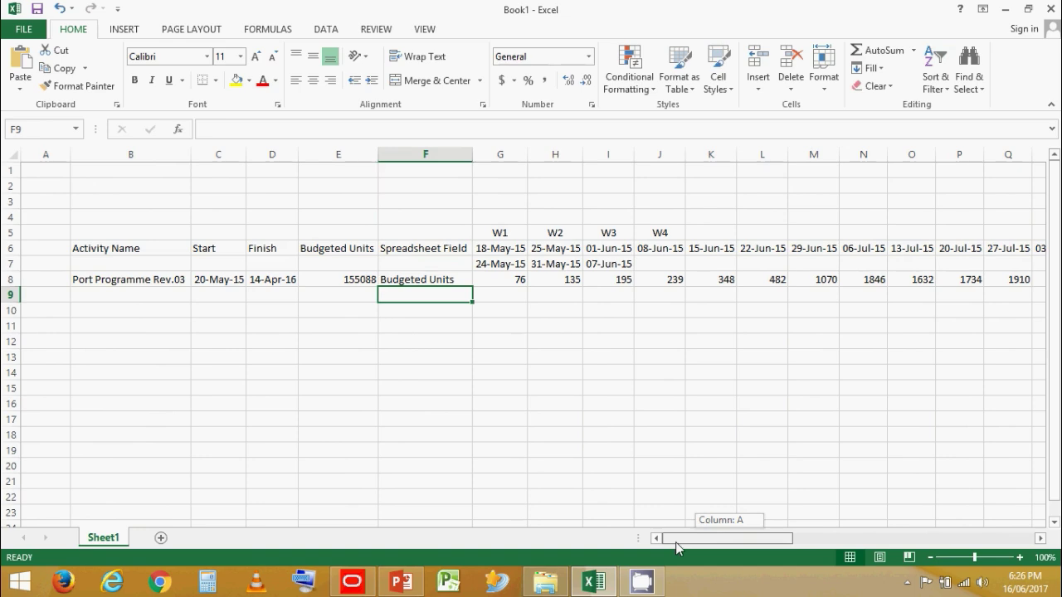
{"action": "left_click_drag", "start_coordinate": [675, 542], "coordinate": [675, 542]}
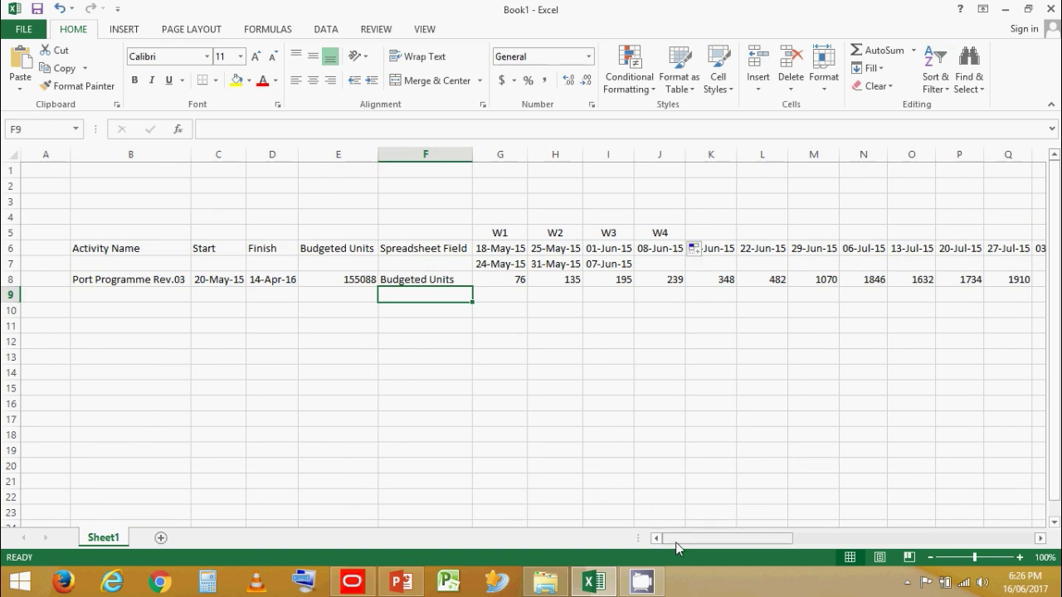
{"action": "left_click", "coordinate": [487, 264]}
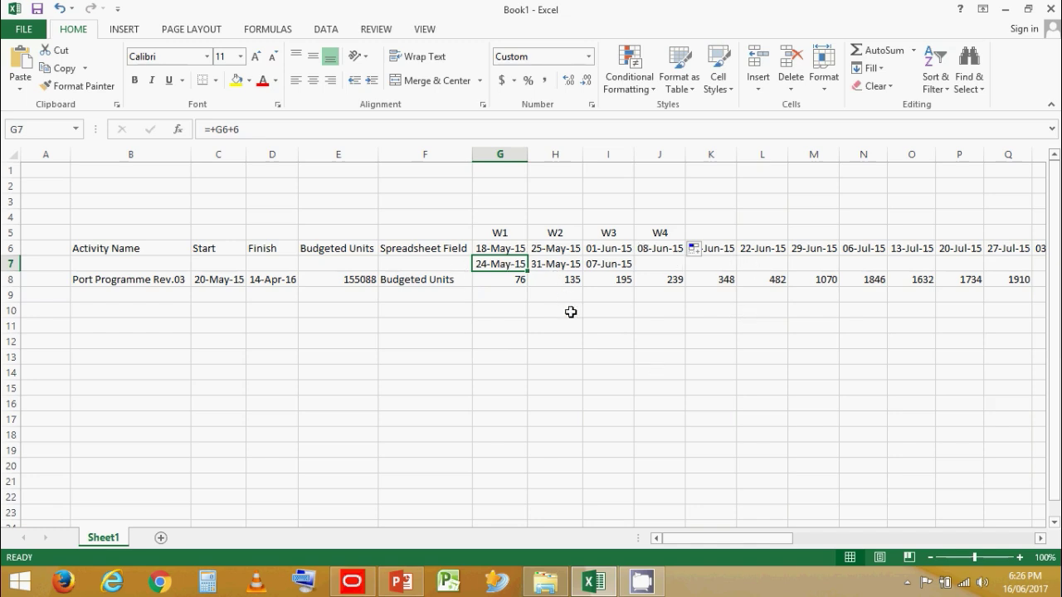
Step: Switch to Primavera P6 and set the Resource Assignments timescale's date interval to Year/Month
{"action": "left_click", "coordinate": [347, 589]}
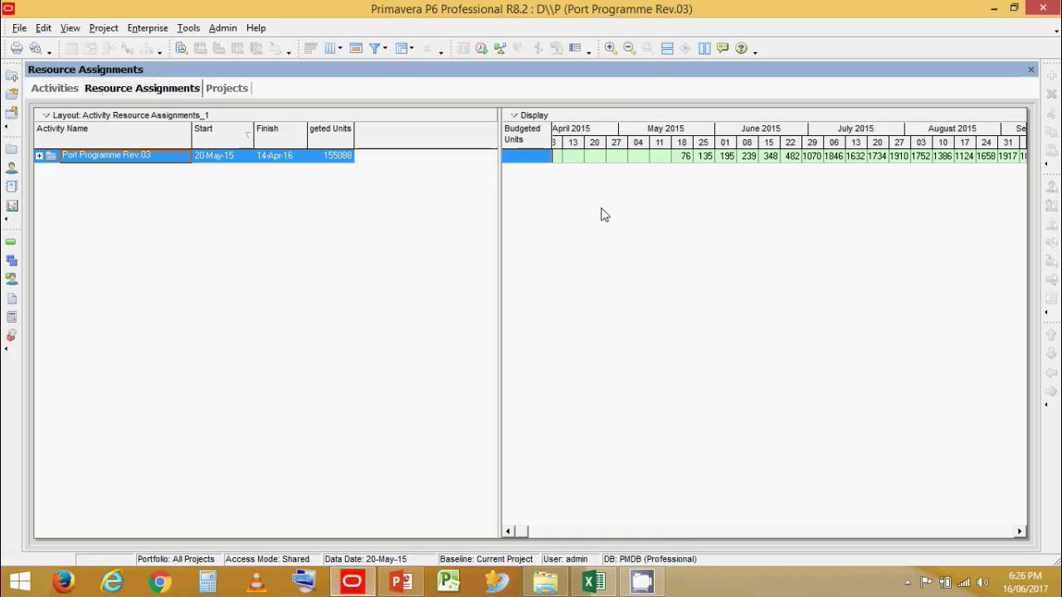
{"action": "right_click", "coordinate": [585, 136]}
{"action": "left_click", "coordinate": [623, 139]}
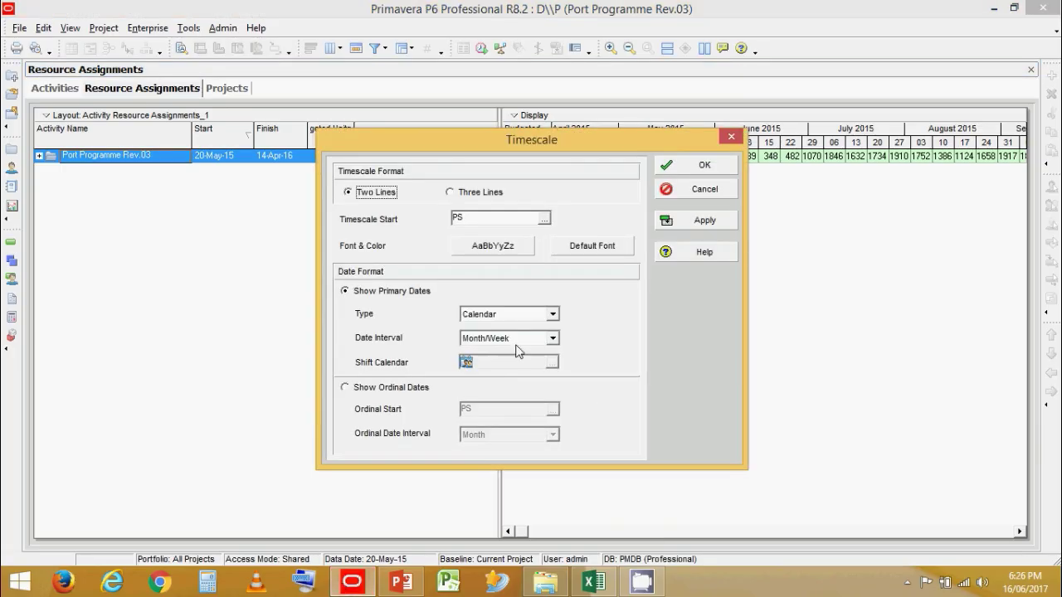
{"action": "left_click", "coordinate": [509, 340]}
{"action": "left_click", "coordinate": [554, 355]}
{"action": "left_click", "coordinate": [554, 354]}
{"action": "left_click", "coordinate": [515, 354]}
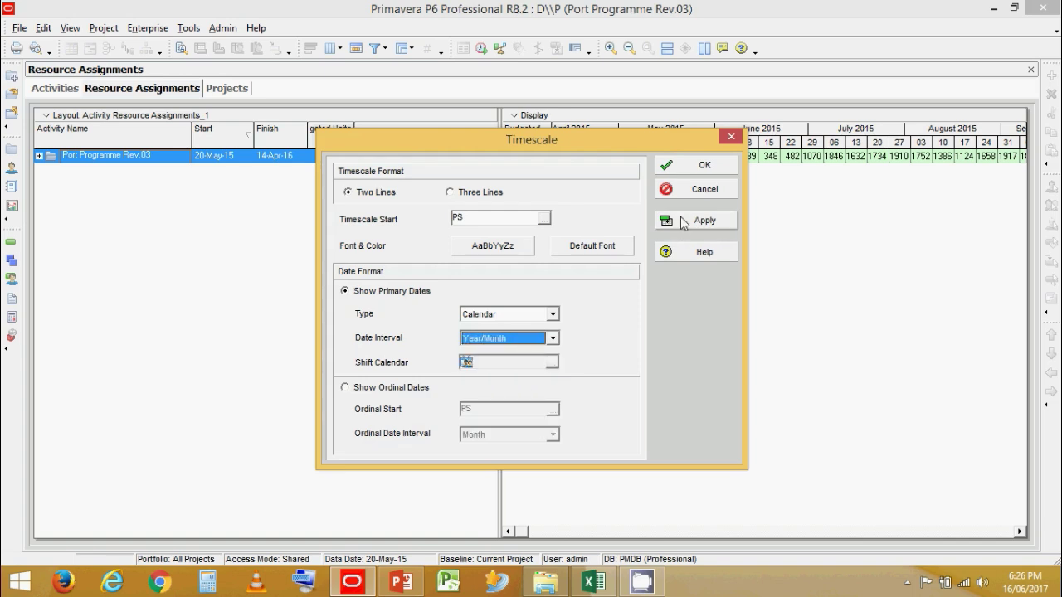
{"action": "left_click", "coordinate": [682, 221]}
{"action": "left_click", "coordinate": [676, 166]}
Step: Copy the monthly budgeted units of Port Programme Rev.03 and paste them into the Excel sheet starting at B12
{"action": "left_click", "coordinate": [805, 156]}
{"action": "left_click", "coordinate": [804, 157]}
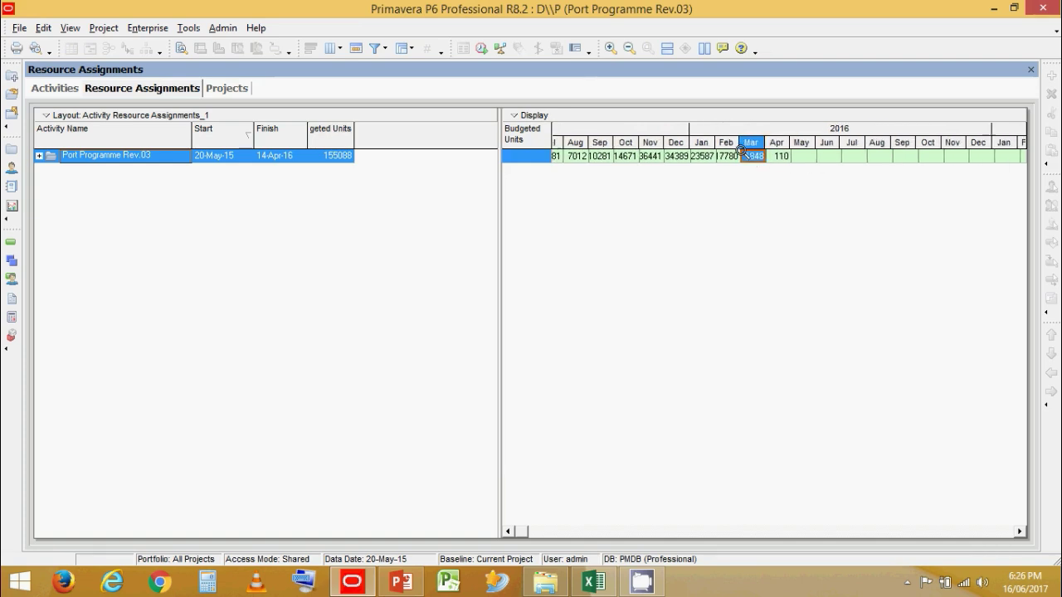
{"action": "left_click", "coordinate": [627, 156]}
{"action": "left_click", "coordinate": [523, 160]}
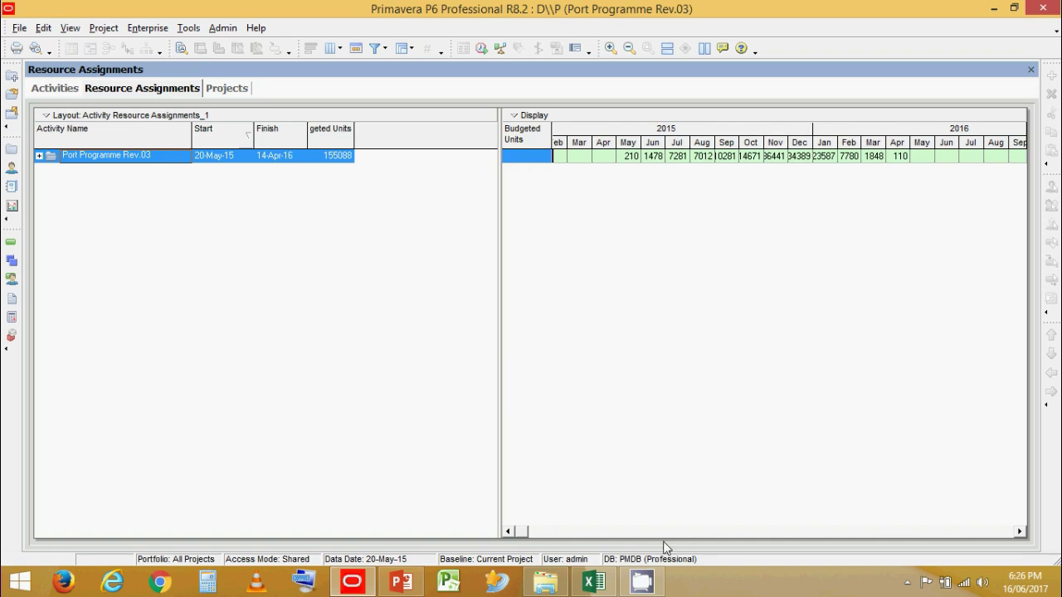
{"action": "left_click", "coordinate": [593, 580]}
{"action": "left_click", "coordinate": [99, 344]}
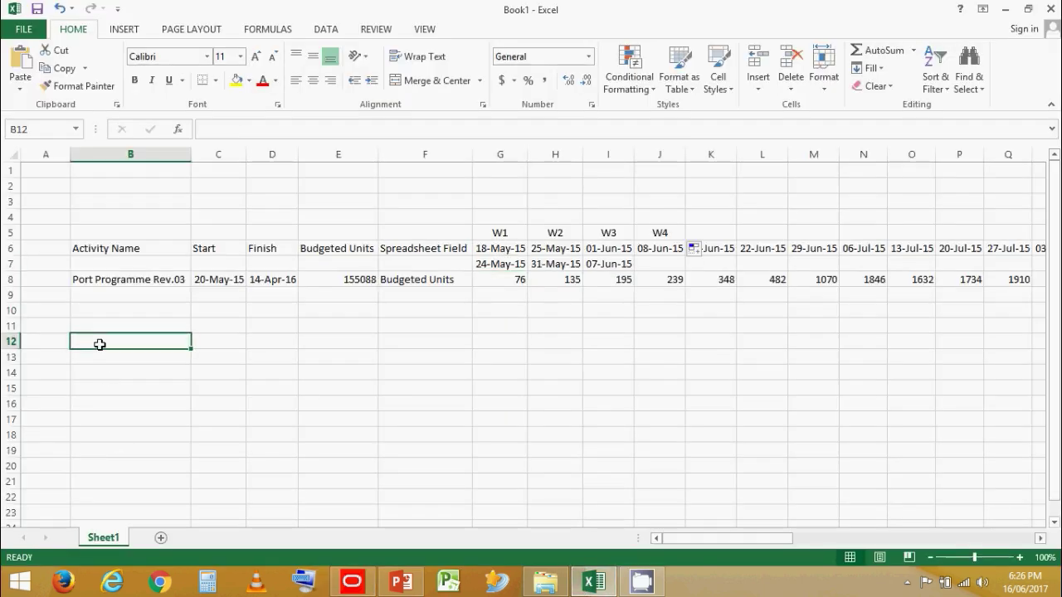
{"action": "key", "text": "ctrl+v"}
Step: Delete the weekly data in rows 5 to 8 and autofit the widths of columns A to R
{"action": "left_click_drag", "start_coordinate": [14, 232], "coordinate": [16, 286]}
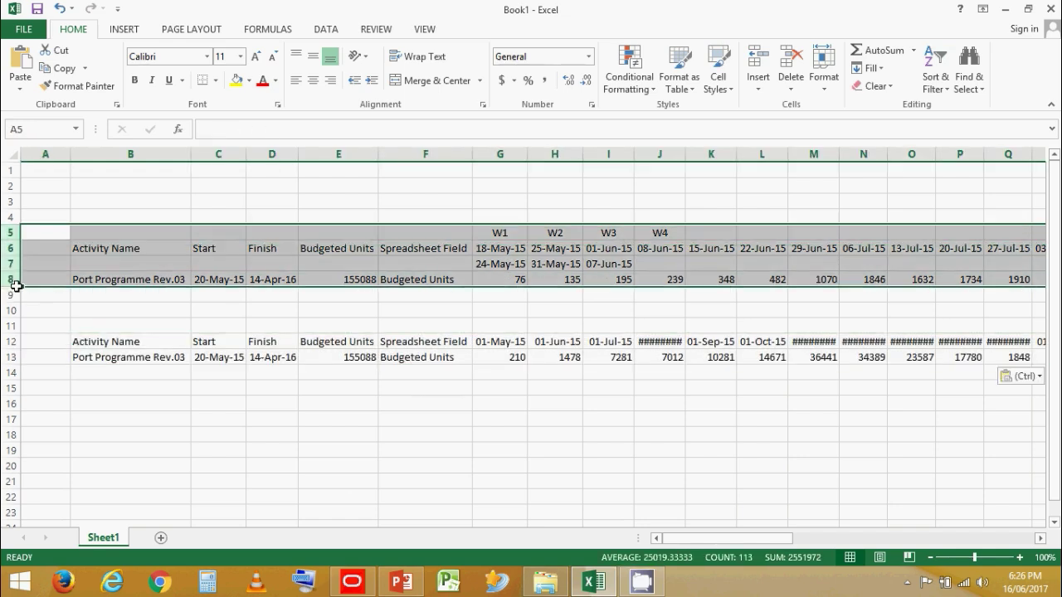
{"action": "key", "text": "ctrl+minus"}
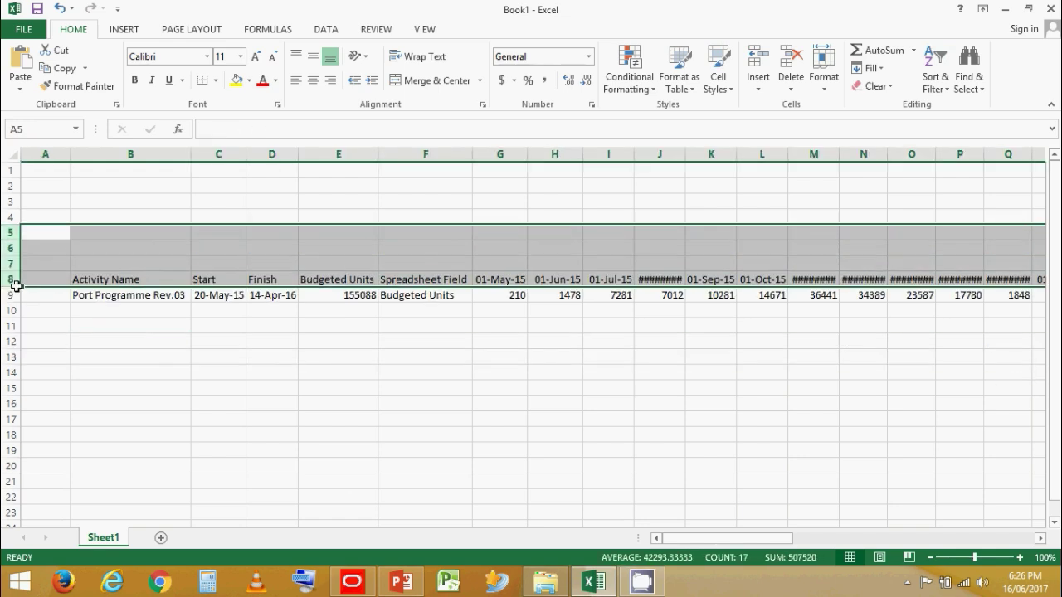
{"action": "left_click", "coordinate": [59, 151]}
{"action": "left_click_drag", "start_coordinate": [700, 543], "coordinate": [737, 548]}
{"action": "left_click", "coordinate": [498, 154], "text": "shift"}
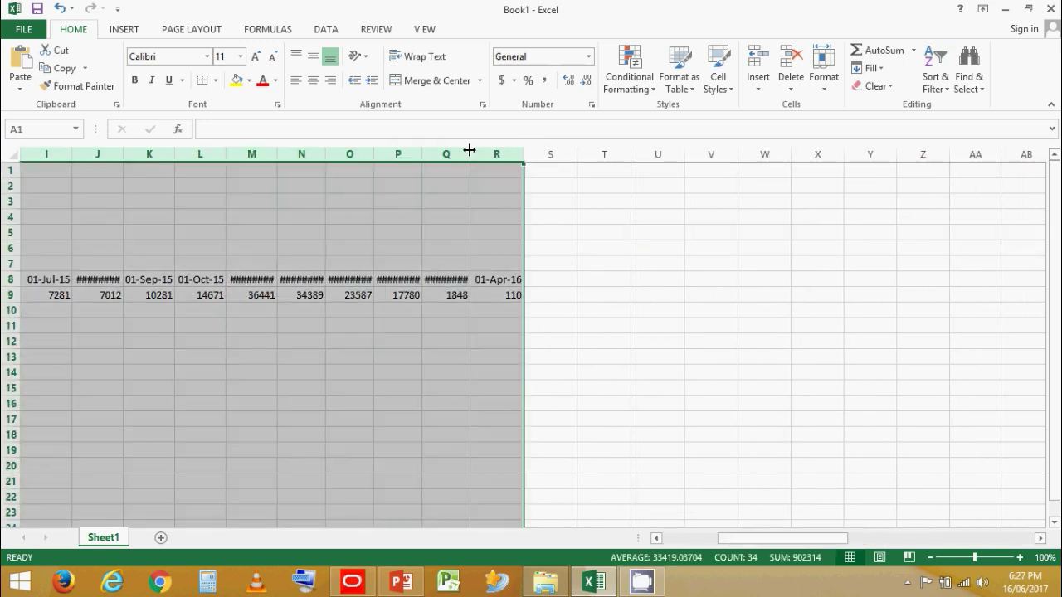
{"action": "double_click", "coordinate": [470, 154]}
{"action": "left_click_drag", "start_coordinate": [784, 538], "coordinate": [701, 543]}
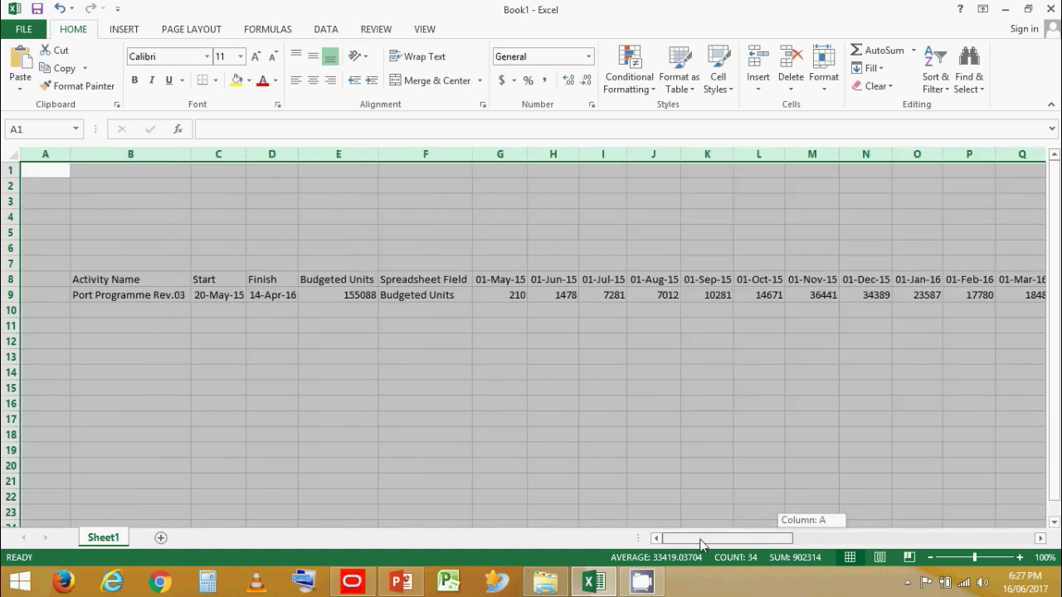
Step: Apply the custom mmm-yy number format to the monthly dates in G8:R8
{"action": "left_click", "coordinate": [510, 280]}
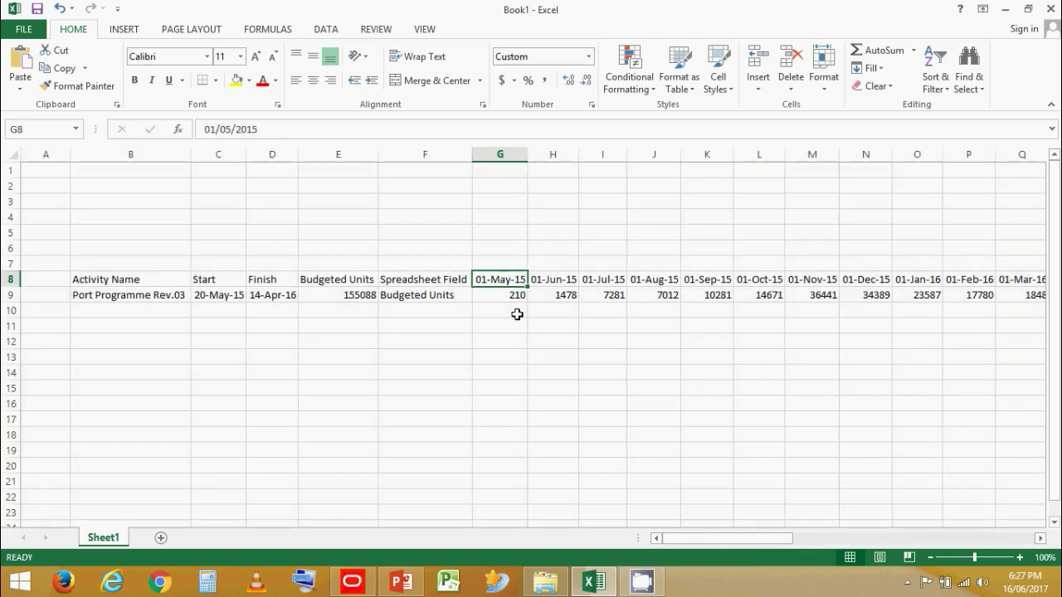
{"action": "left_click", "coordinate": [567, 278]}
{"action": "left_click", "coordinate": [483, 279]}
{"action": "left_click_drag", "start_coordinate": [500, 279], "coordinate": [911, 282]}
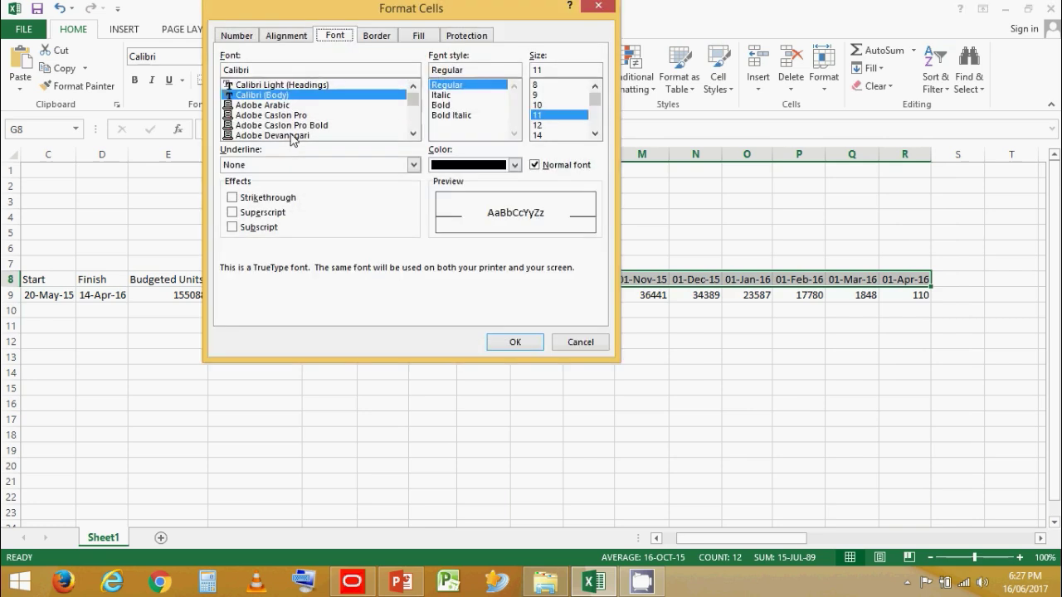
{"action": "left_click", "coordinate": [236, 36]}
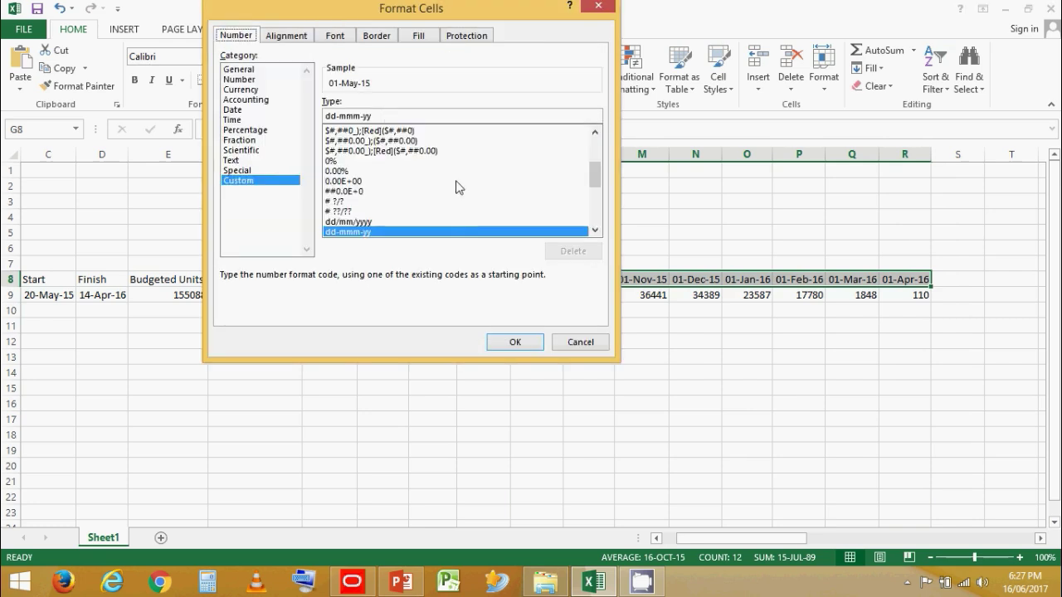
{"action": "left_click_drag", "start_coordinate": [594, 173], "coordinate": [594, 191]}
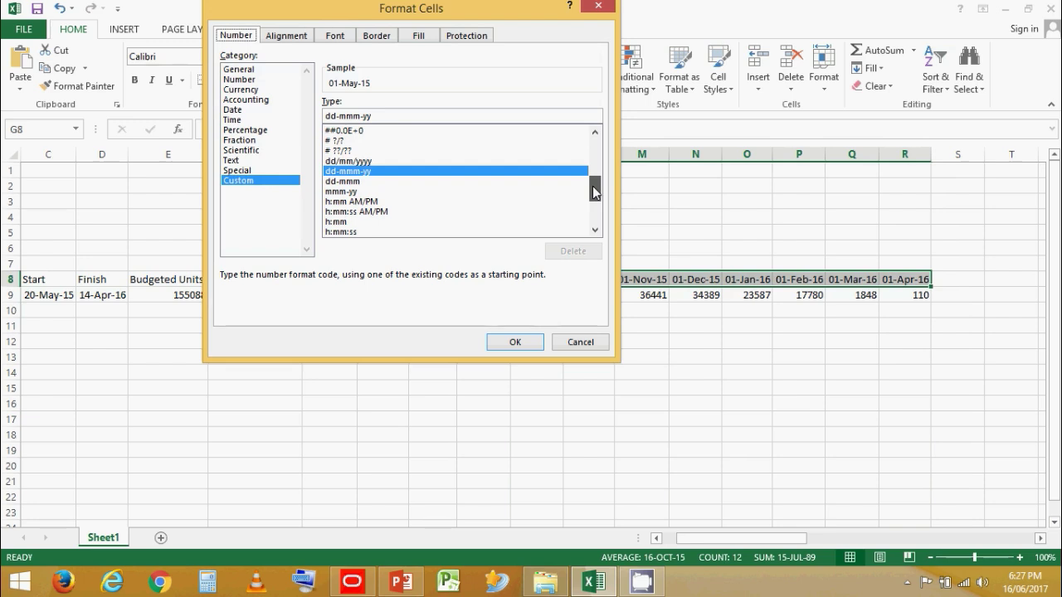
{"action": "left_click", "coordinate": [344, 192]}
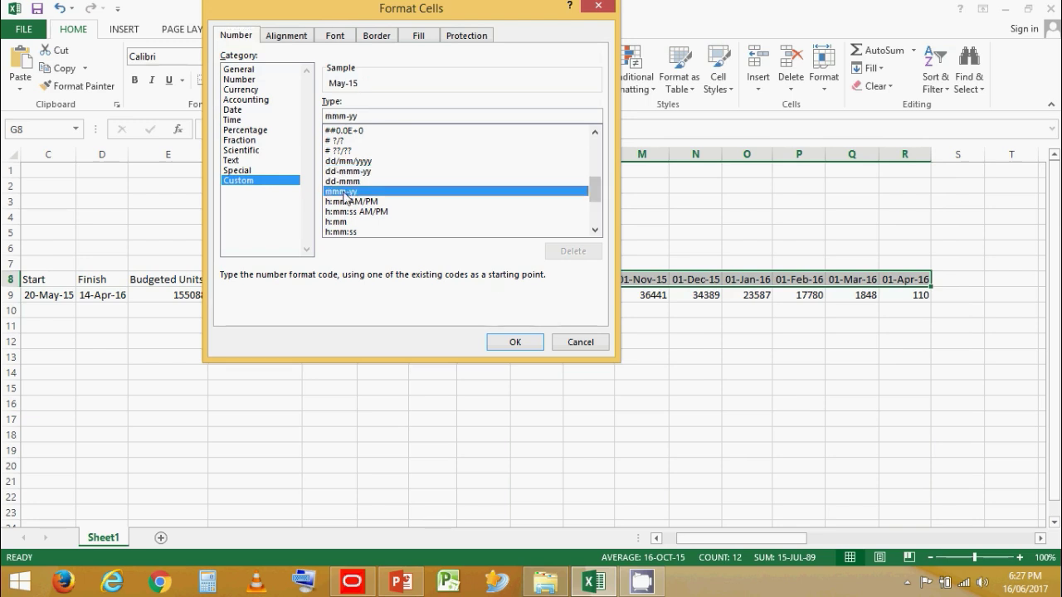
{"action": "left_click", "coordinate": [507, 348]}
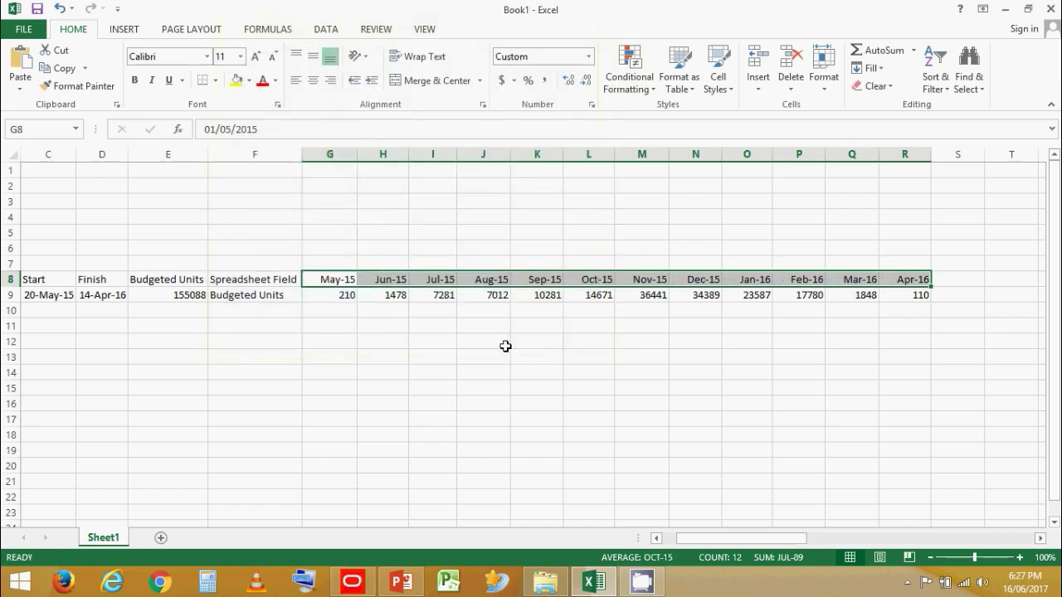
Step: Check the underlying dates of several month headers in row 8, and undo the mmm-yy formatting
{"action": "left_click", "coordinate": [357, 324]}
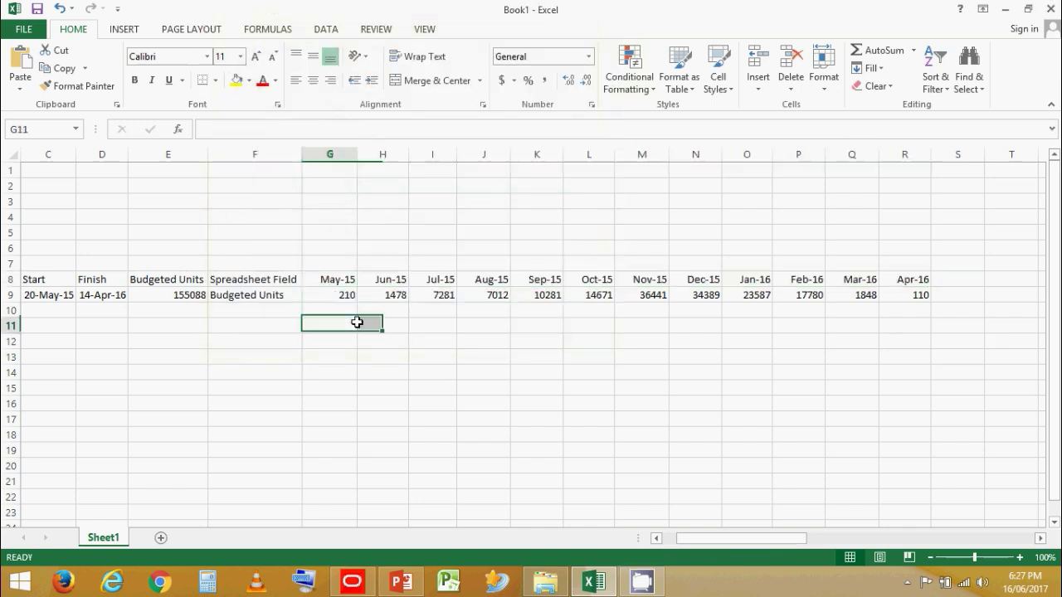
{"action": "left_click", "coordinate": [338, 282]}
{"action": "left_click", "coordinate": [372, 280]}
{"action": "left_click", "coordinate": [446, 280]}
{"action": "left_click", "coordinate": [538, 280]}
{"action": "left_click", "coordinate": [645, 285]}
{"action": "left_click", "coordinate": [731, 284]}
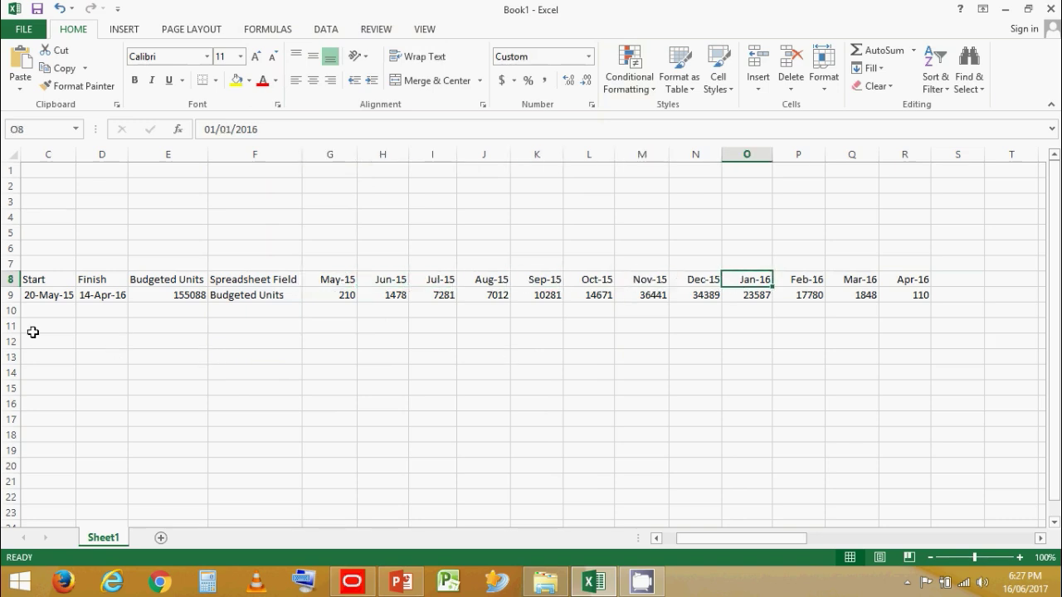
{"action": "key", "text": "ctrl+z"}
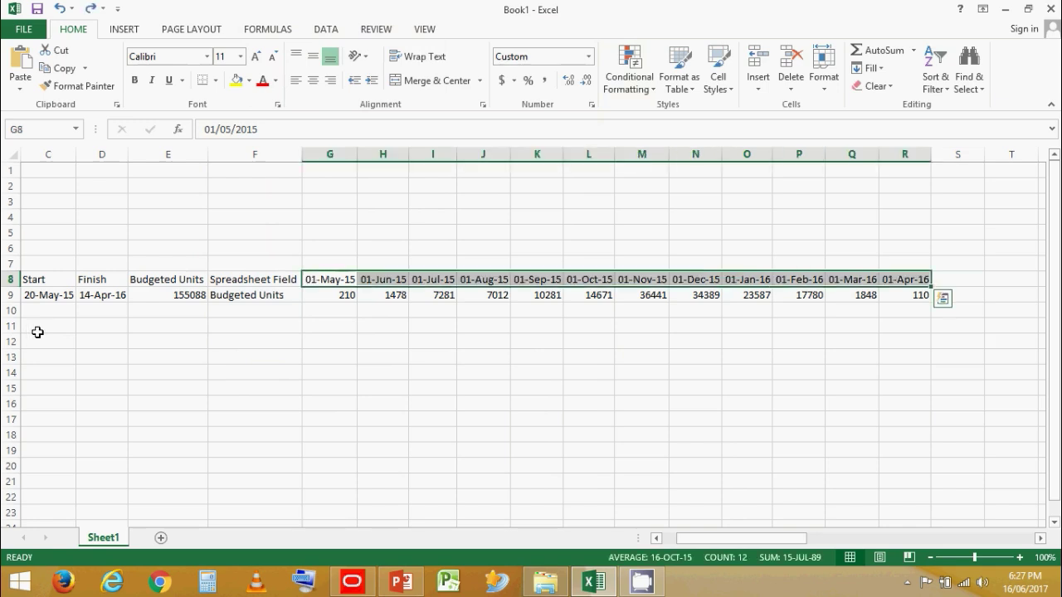
Step: Insert a blank row 9 below the dates and enter the month-end formula =+EOMONTH(G8,0) in G9
{"action": "left_click", "coordinate": [8, 296]}
{"action": "key", "text": "ctrl+shift+equal"}
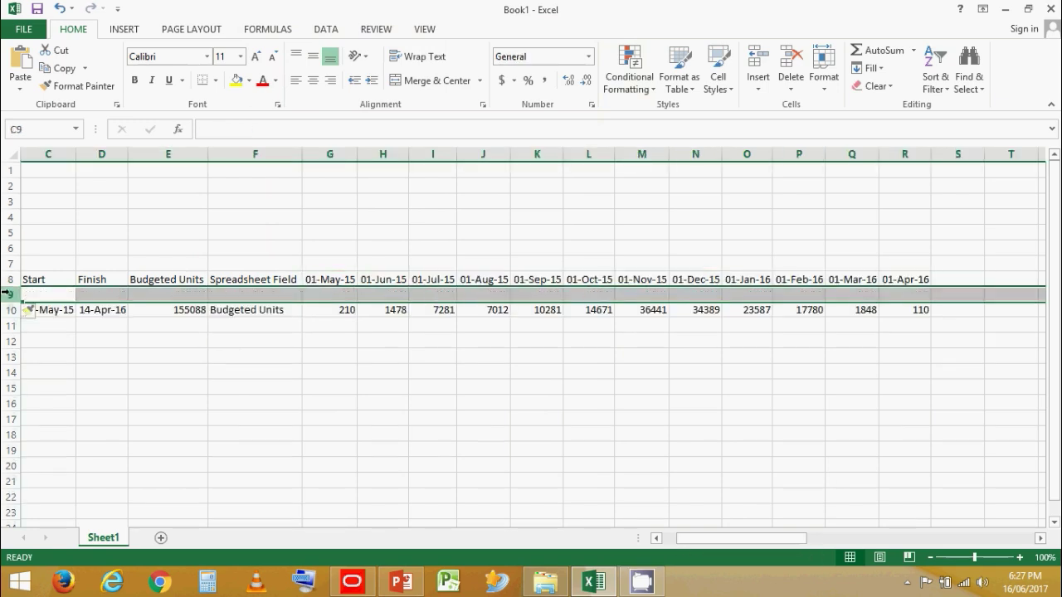
{"action": "left_click", "coordinate": [329, 290]}
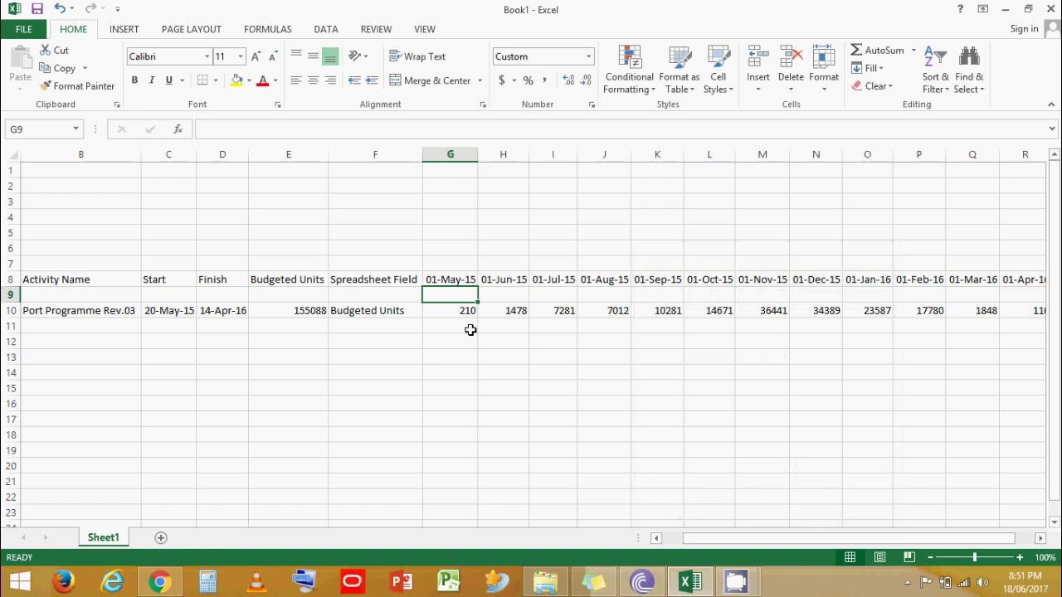
{"action": "type", "text": "+"}
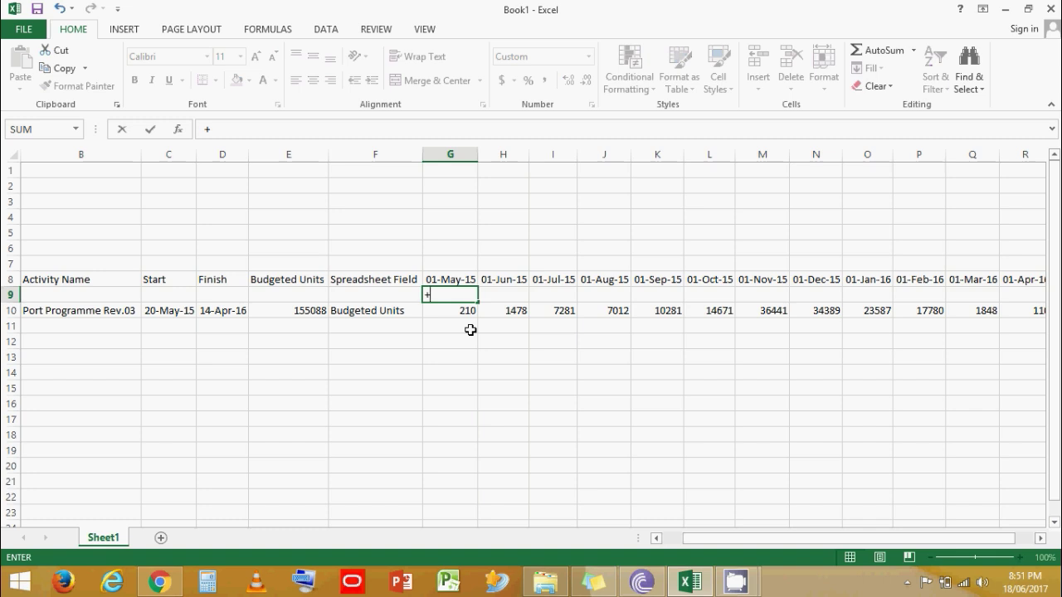
{"action": "type", "text": "eo"}
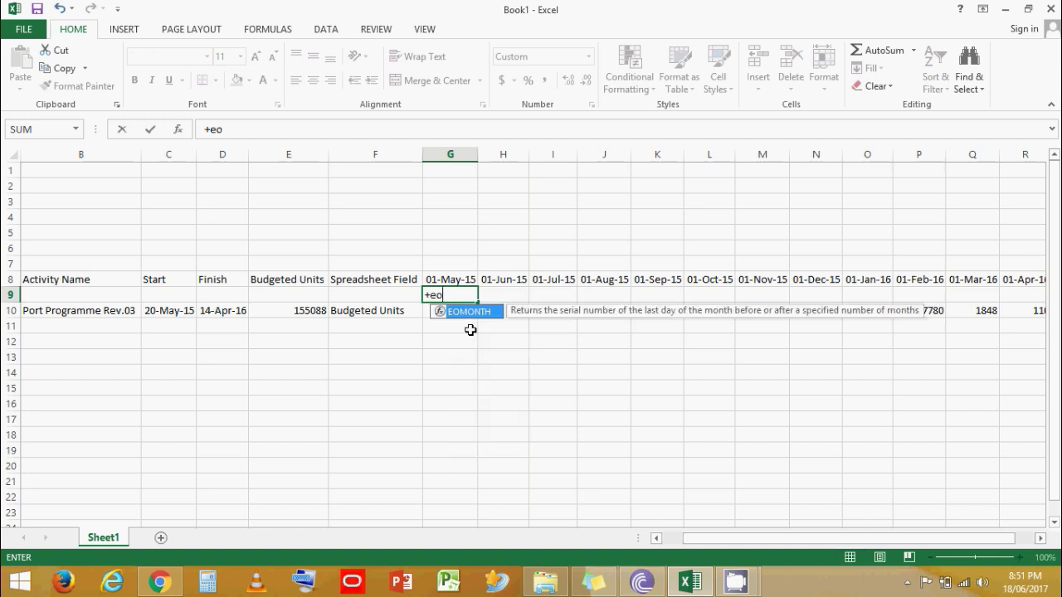
{"action": "key", "text": "Tab"}
{"action": "key", "text": "Up"}
{"action": "type", "text": ","}
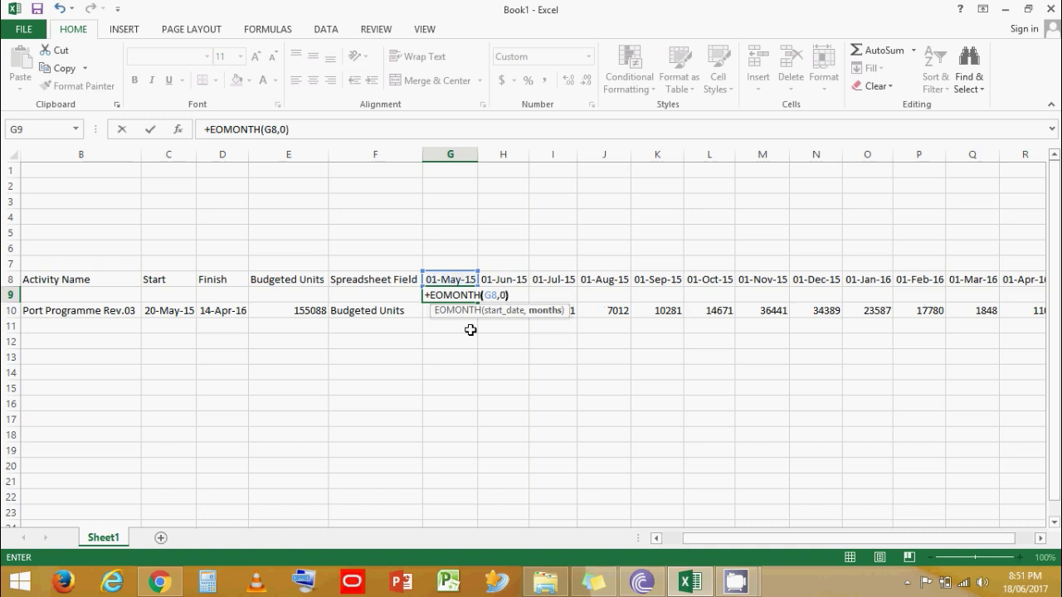
{"action": "key", "text": "Return"}
{"action": "key", "text": "Up"}
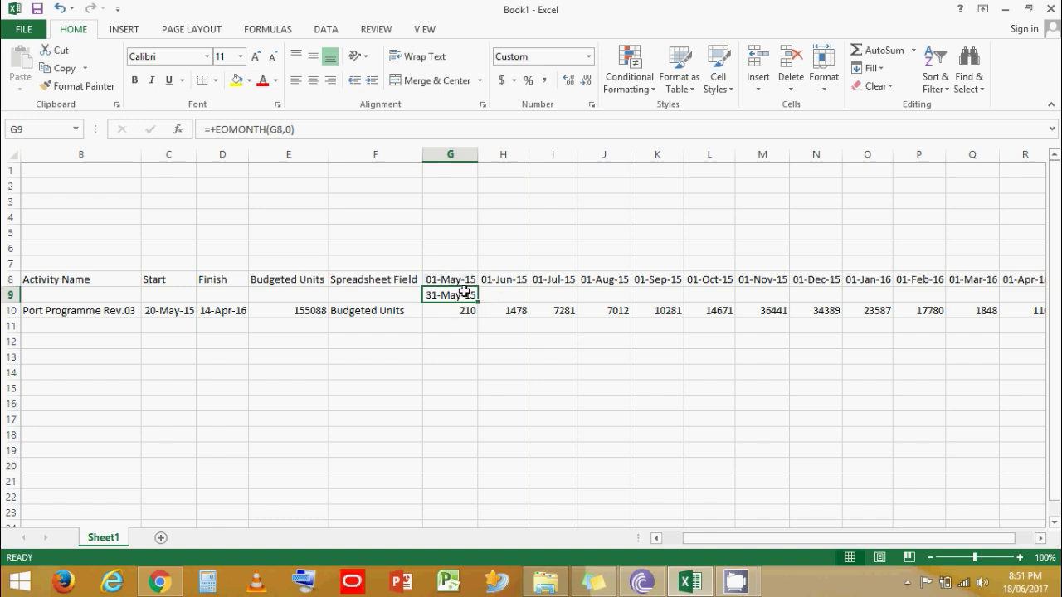
Step: Fill the month-end formula from G9 across to K9 and check the copied formulas
{"action": "left_click_drag", "start_coordinate": [478, 302], "coordinate": [667, 300]}
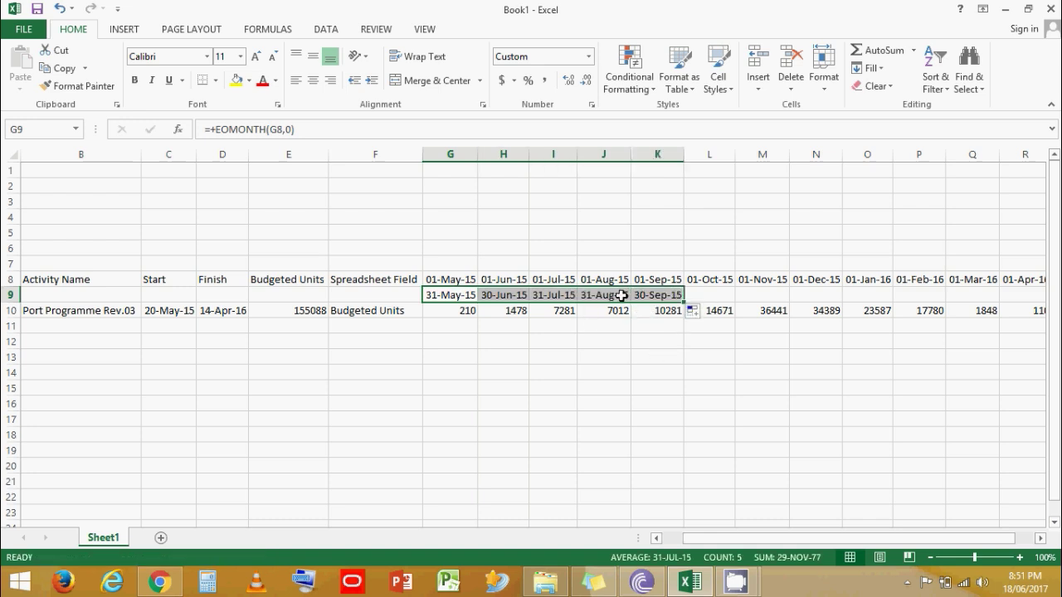
{"action": "left_click", "coordinate": [612, 295]}
{"action": "left_click", "coordinate": [551, 295]}
{"action": "left_click", "coordinate": [483, 297]}
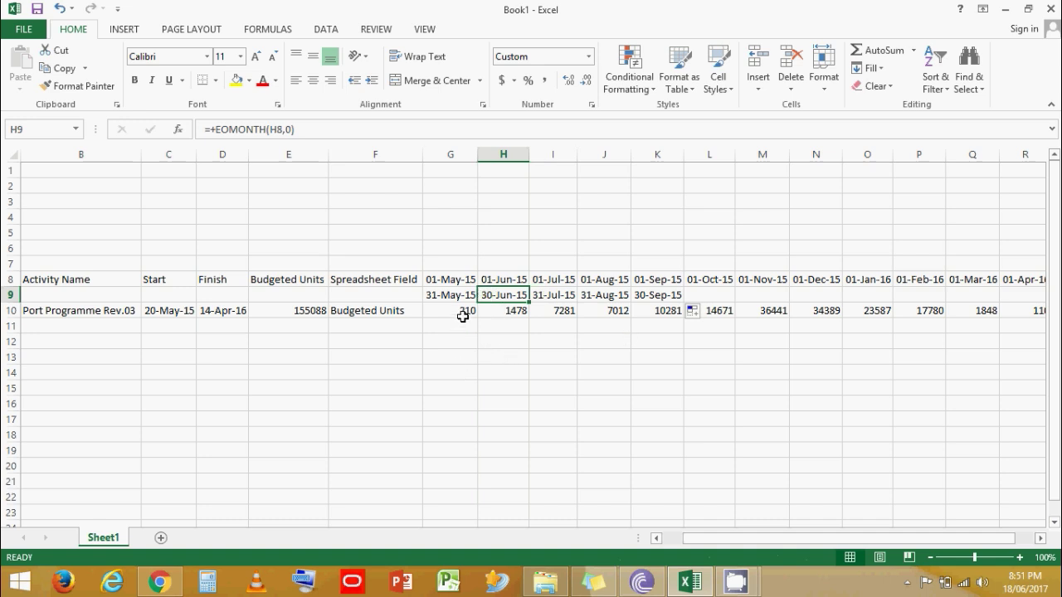
Step: Label cell F11 below Budgeted Units as Cum Plan Units
{"action": "left_click", "coordinate": [360, 325]}
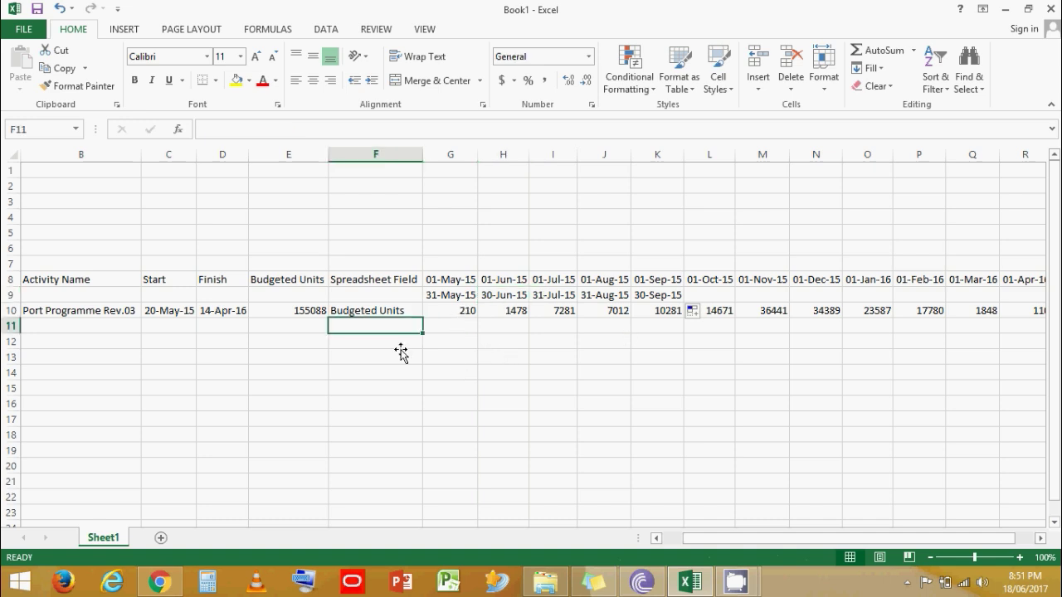
{"action": "left_click", "coordinate": [470, 312]}
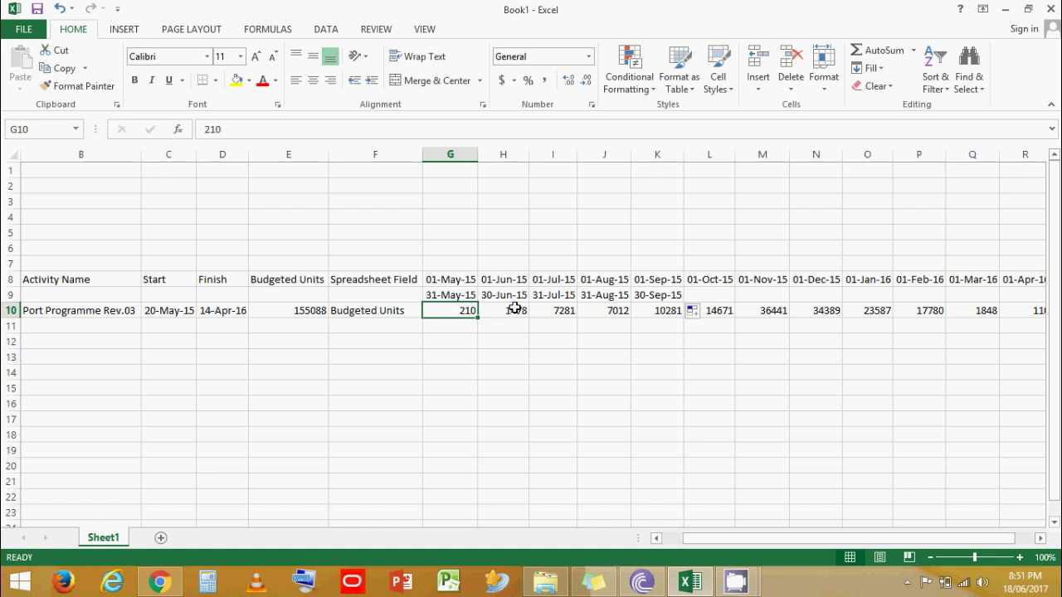
{"action": "left_click", "coordinate": [384, 324]}
{"action": "type", "text": "C"}
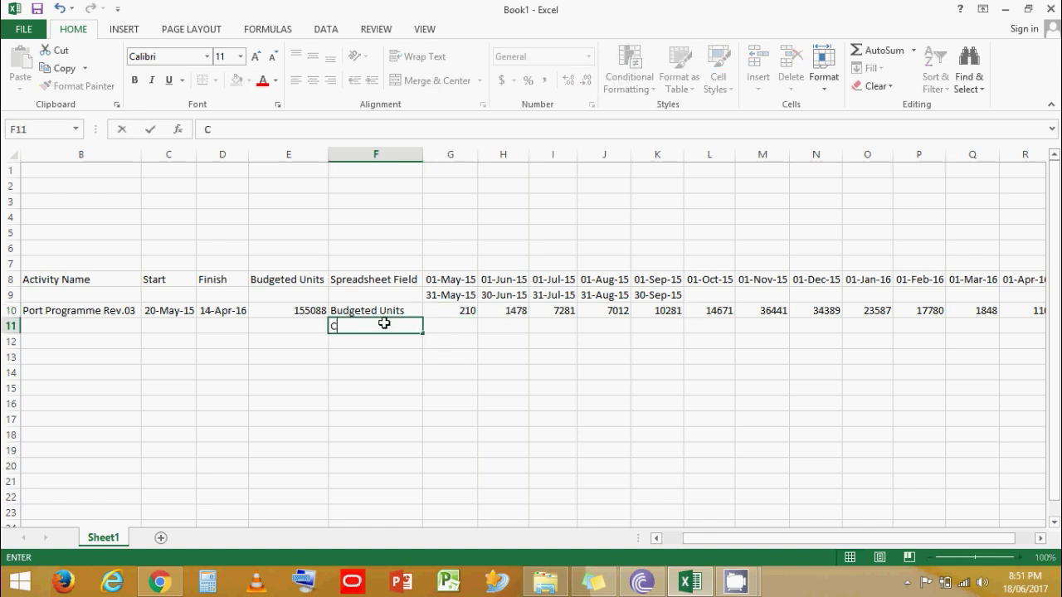
{"action": "type", "text": "um Plan Units"}
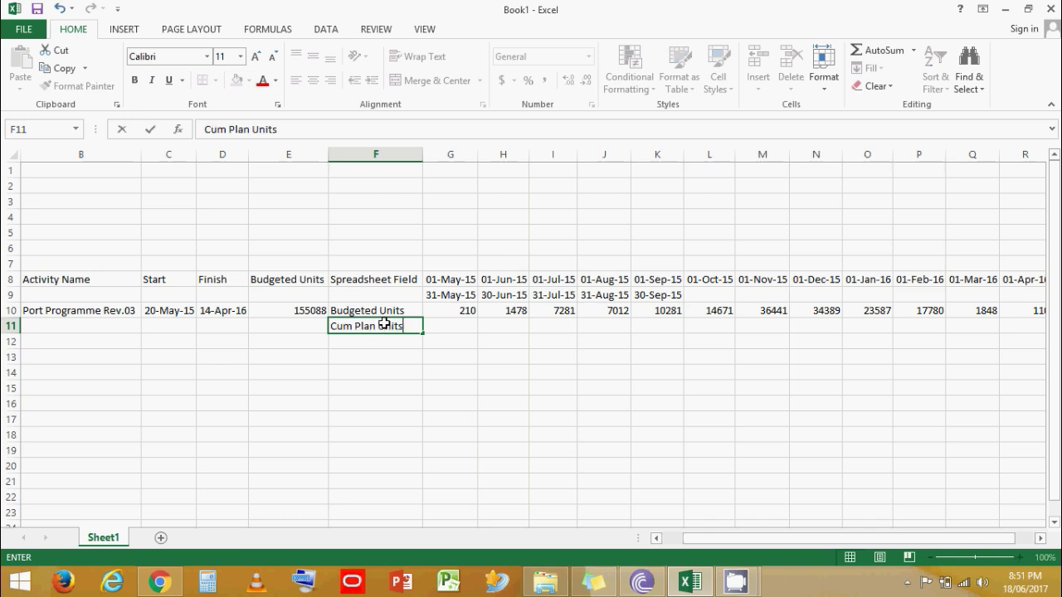
{"action": "key", "text": "Return"}
Step: Enter =+G10 in G11 as the first cumulative value and set the cell's number format to General
{"action": "left_click", "coordinate": [385, 323]}
{"action": "key", "text": "Right"}
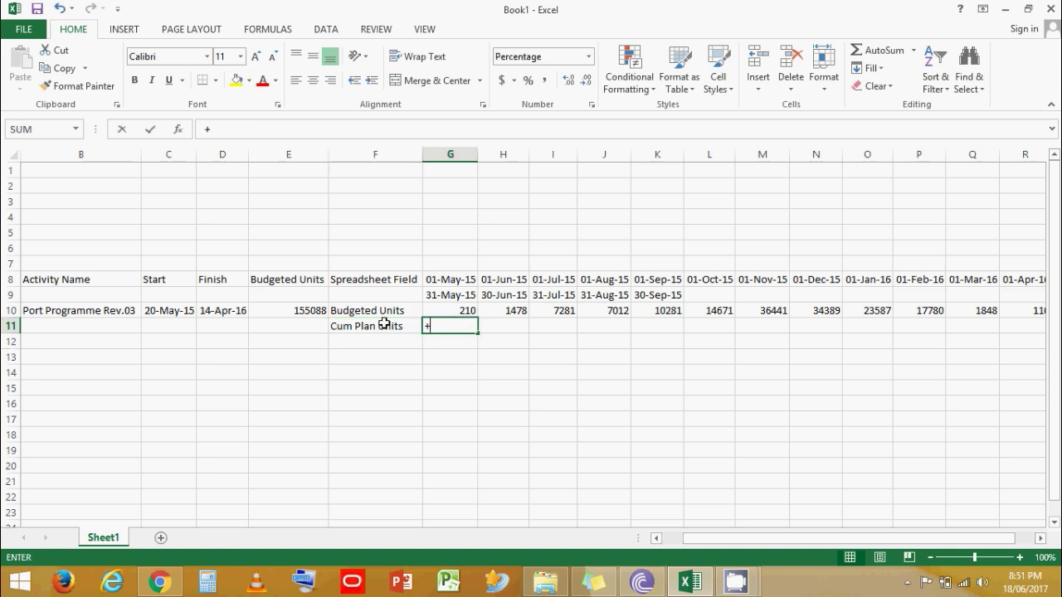
{"action": "type", "text": "=G10"}
{"action": "key", "text": "Return"}
{"action": "key", "text": "Up"}
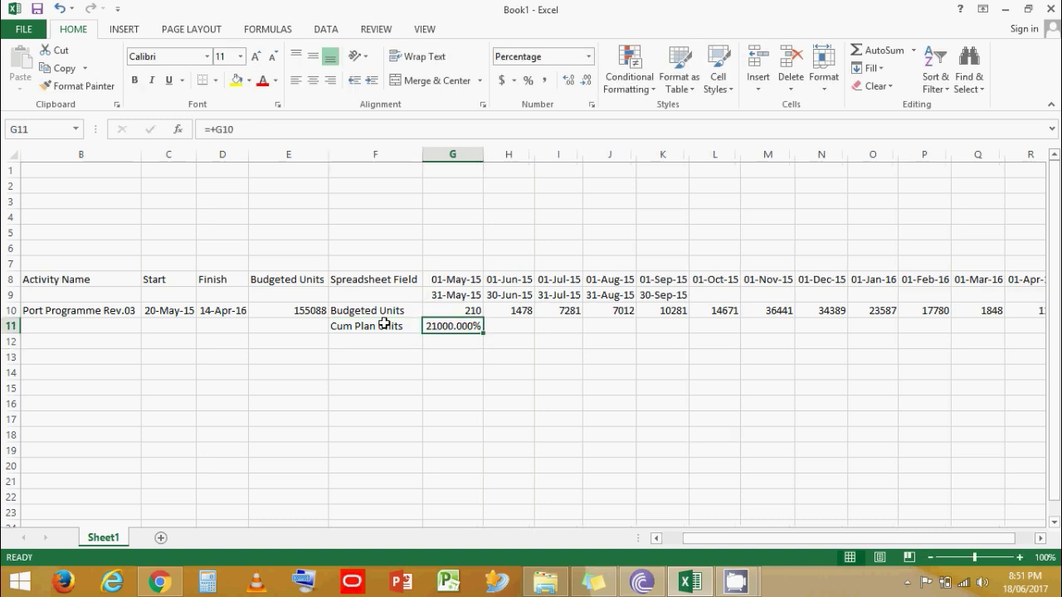
{"action": "left_click", "coordinate": [590, 57]}
{"action": "left_click", "coordinate": [558, 93]}
Step: Enter the cumulative formula =+H10+G11 in H11 and set the cell's number format to General
{"action": "key", "text": "Right"}
{"action": "type", "text": "+"}
{"action": "key", "text": "Up"}
{"action": "type", "text": "+"}
{"action": "key", "text": "Left"}
{"action": "key", "text": "Return"}
{"action": "left_click", "coordinate": [518, 326]}
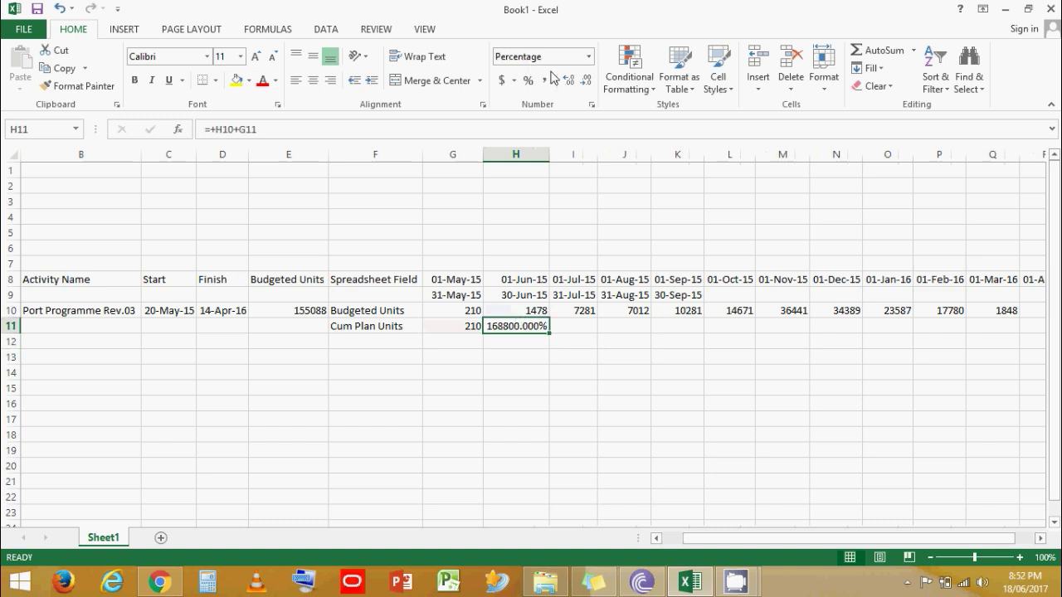
{"action": "left_click", "coordinate": [588, 56]}
{"action": "left_click", "coordinate": [540, 90]}
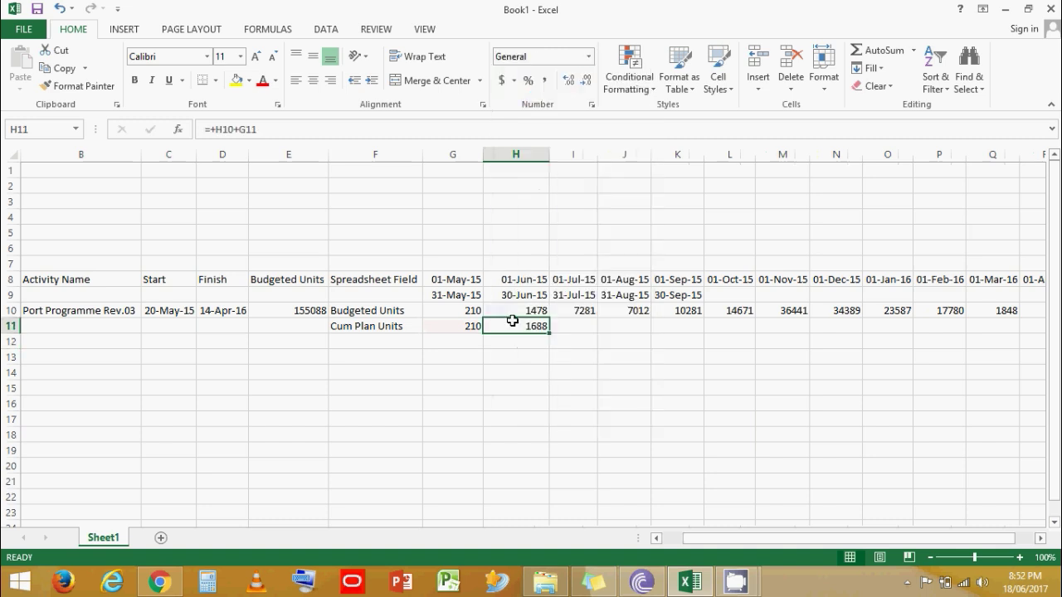
Step: Fill the cumulative units formula from H11 across to R11 and the month-end formula from K9 across to R9
{"action": "left_click_drag", "start_coordinate": [550, 333], "coordinate": [880, 331]}
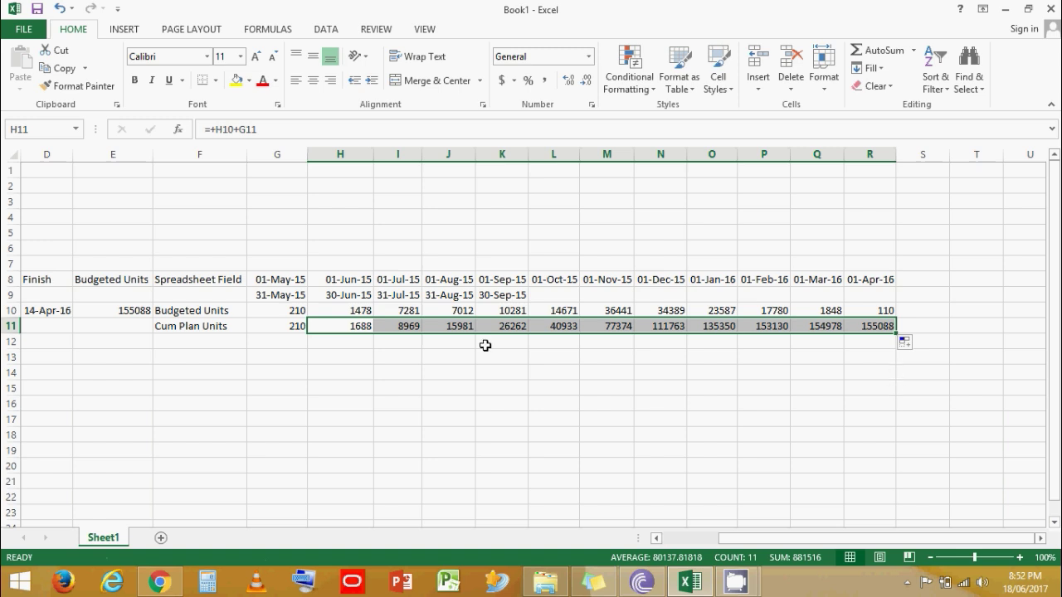
{"action": "left_click", "coordinate": [513, 300]}
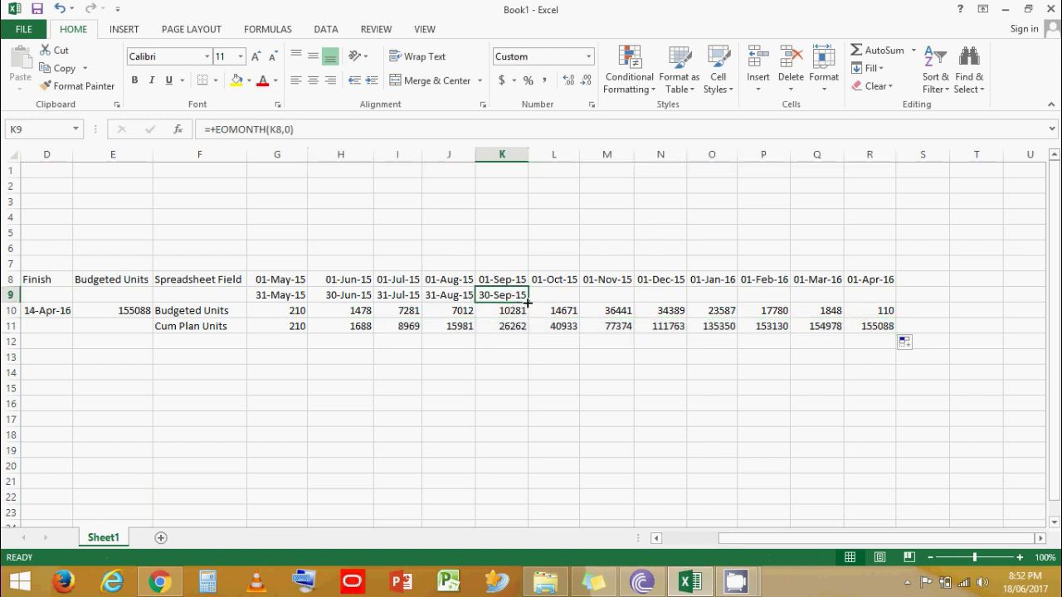
{"action": "left_click_drag", "start_coordinate": [528, 302], "coordinate": [879, 297]}
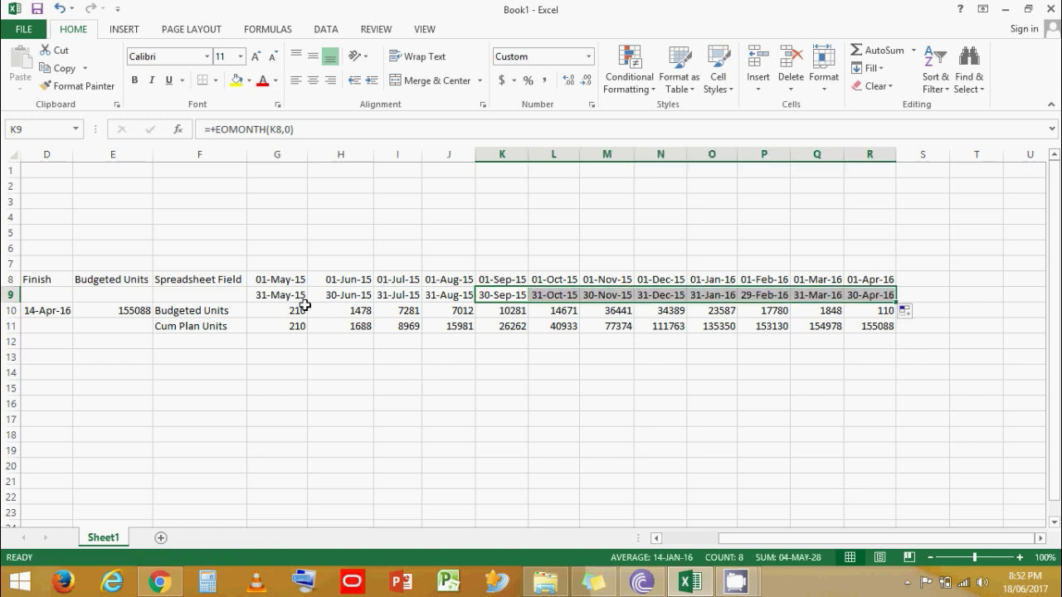
Step: Label cell F12 below Cum Plan Units as Cum Plan %
{"action": "left_click", "coordinate": [199, 341]}
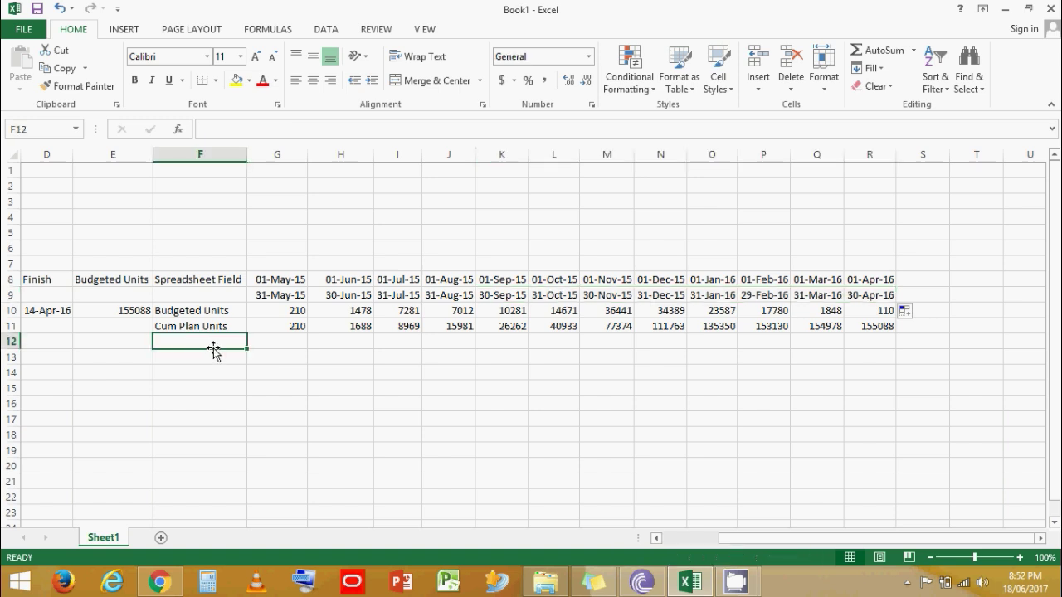
{"action": "type", "text": "CUm PL"}
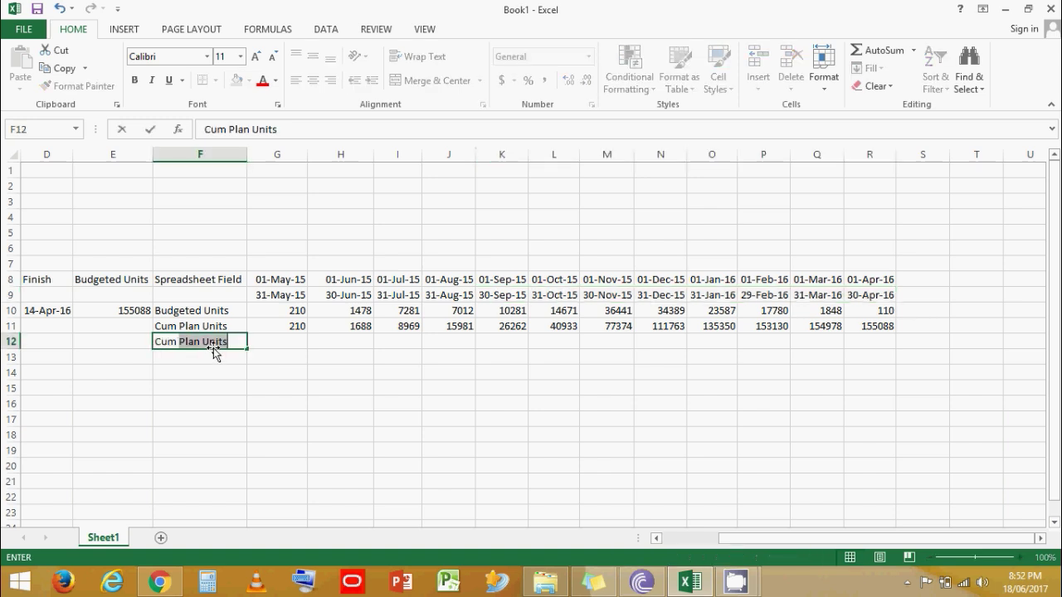
{"action": "type", "text": "an %"}
{"action": "key", "text": "Tab"}
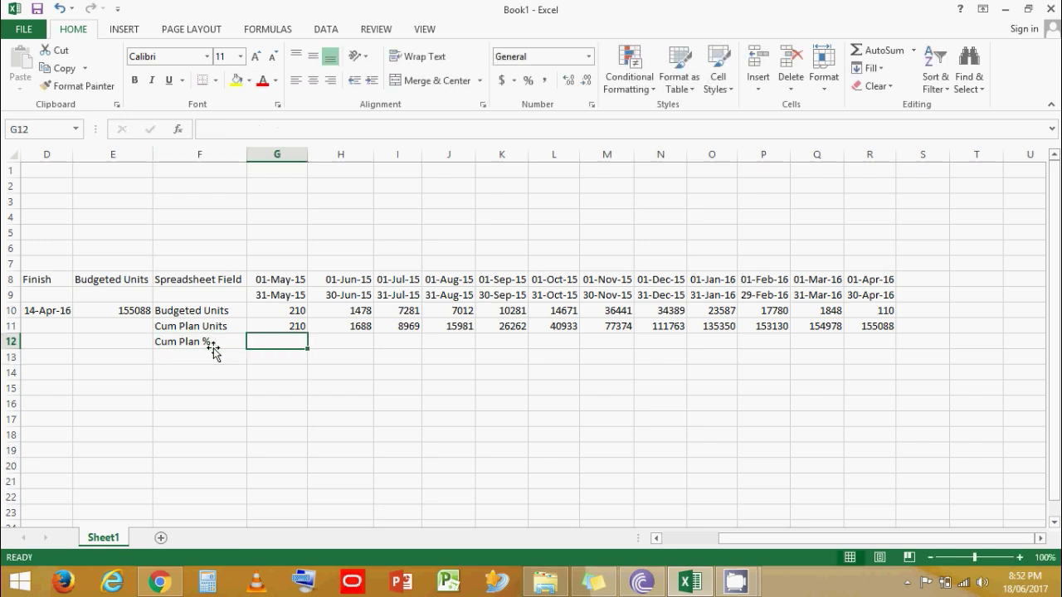
Step: Enter the cumulative percentage formula =+G11/$R11 in G12, keeping the reference to the total in column R fixed
{"action": "type", "text": "+"}
{"action": "key", "text": "Up"}
{"action": "type", "text": "/"}
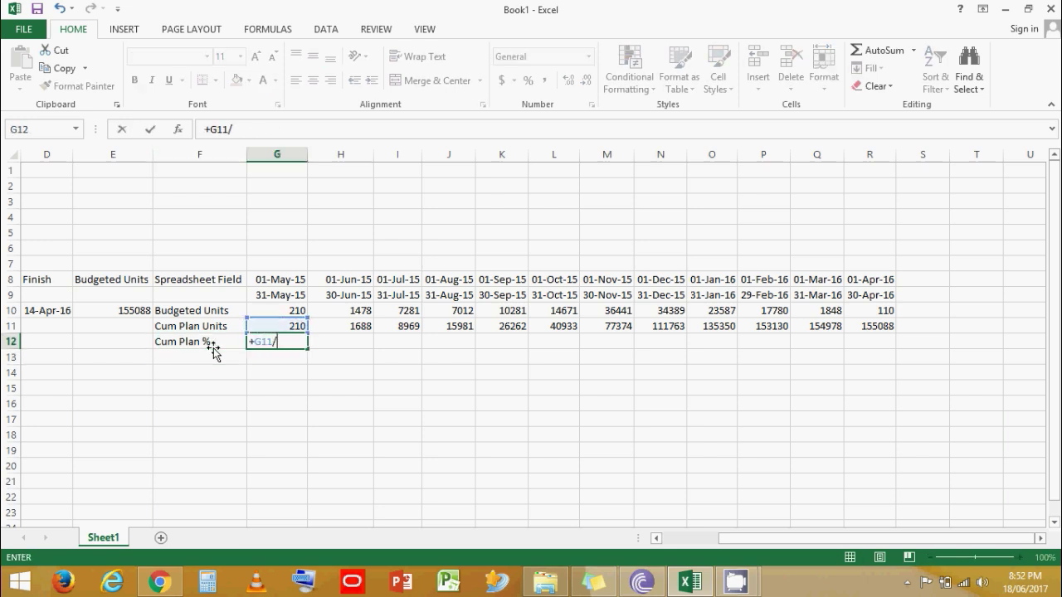
{"action": "left_click", "coordinate": [878, 324]}
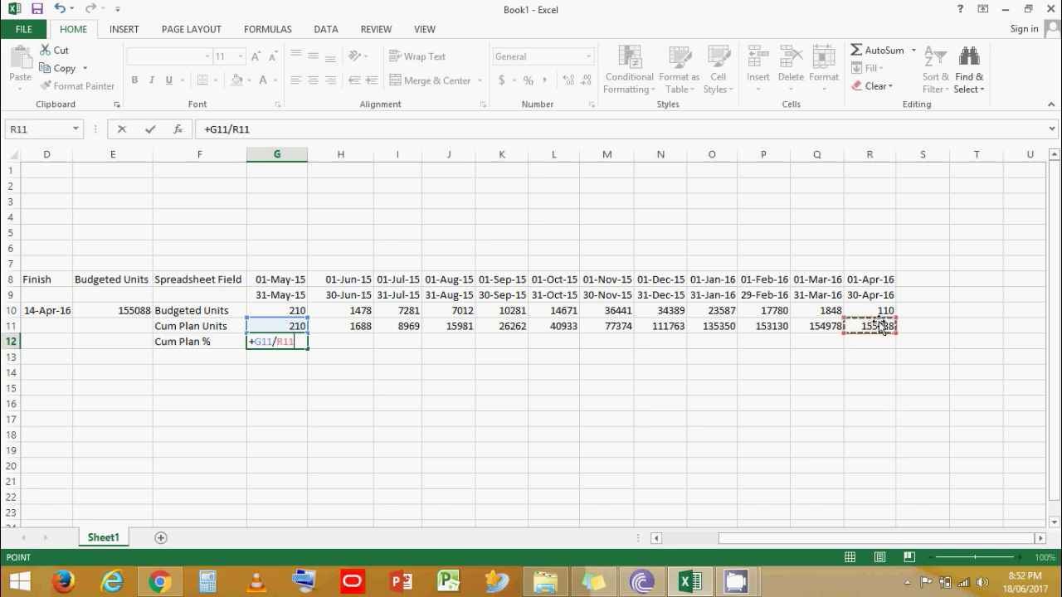
{"action": "left_click", "coordinate": [237, 133]}
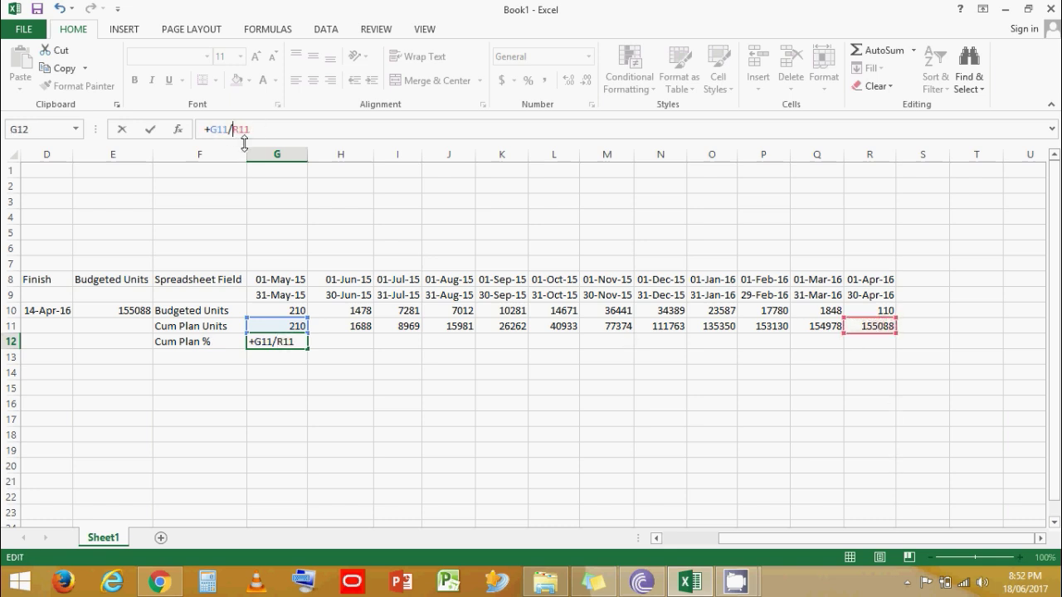
{"action": "key", "text": "F4"}
{"action": "key", "text": "Return"}
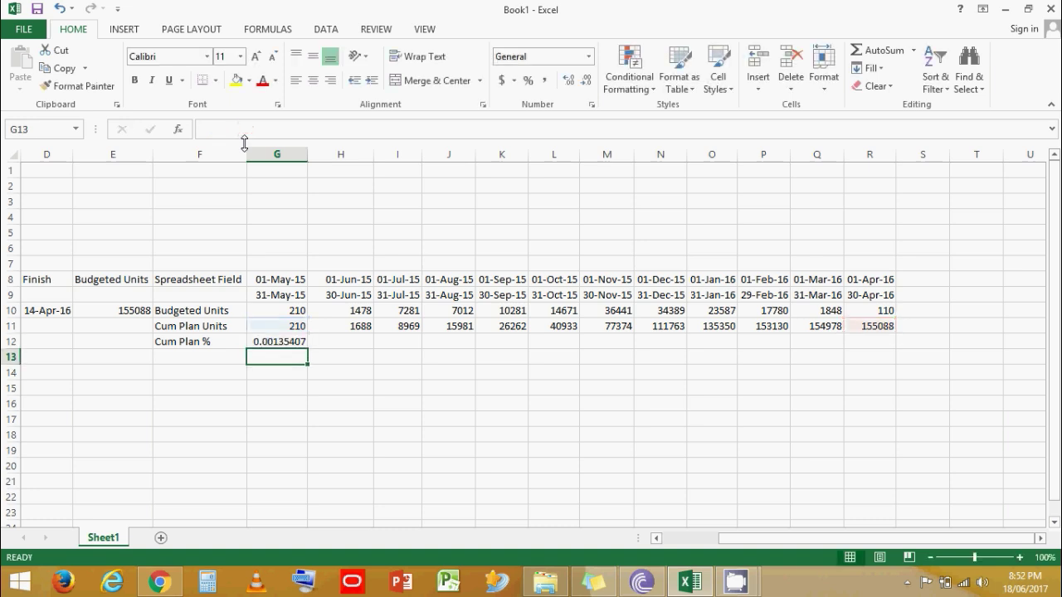
Step: Format cell G12 as a percentage with three decimal places
{"action": "left_click", "coordinate": [282, 342]}
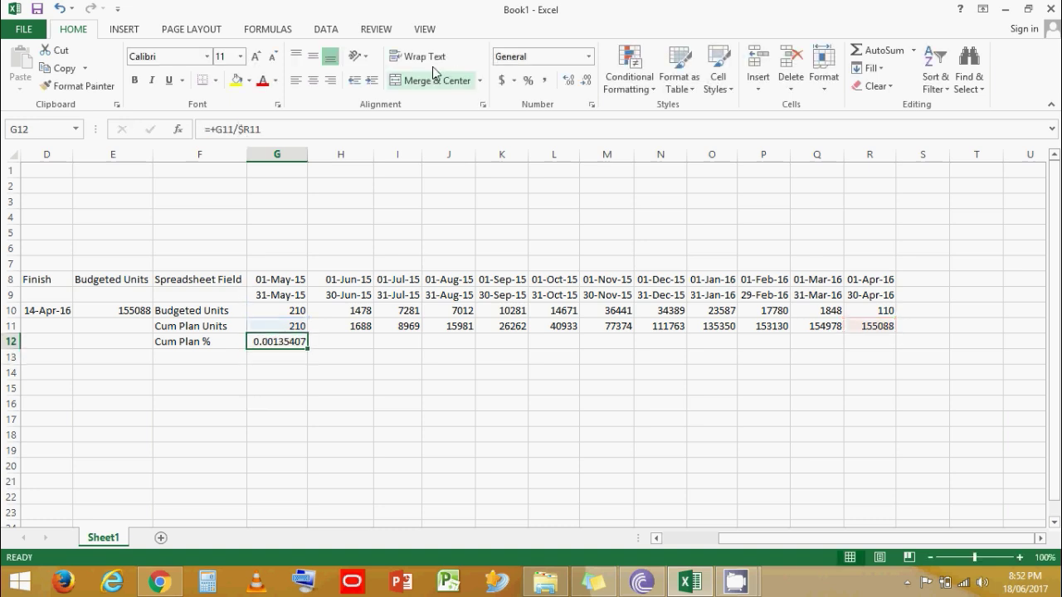
{"action": "left_click", "coordinate": [528, 80]}
{"action": "left_click", "coordinate": [568, 82]}
{"action": "left_click", "coordinate": [569, 83]}
{"action": "left_click", "coordinate": [569, 83]}
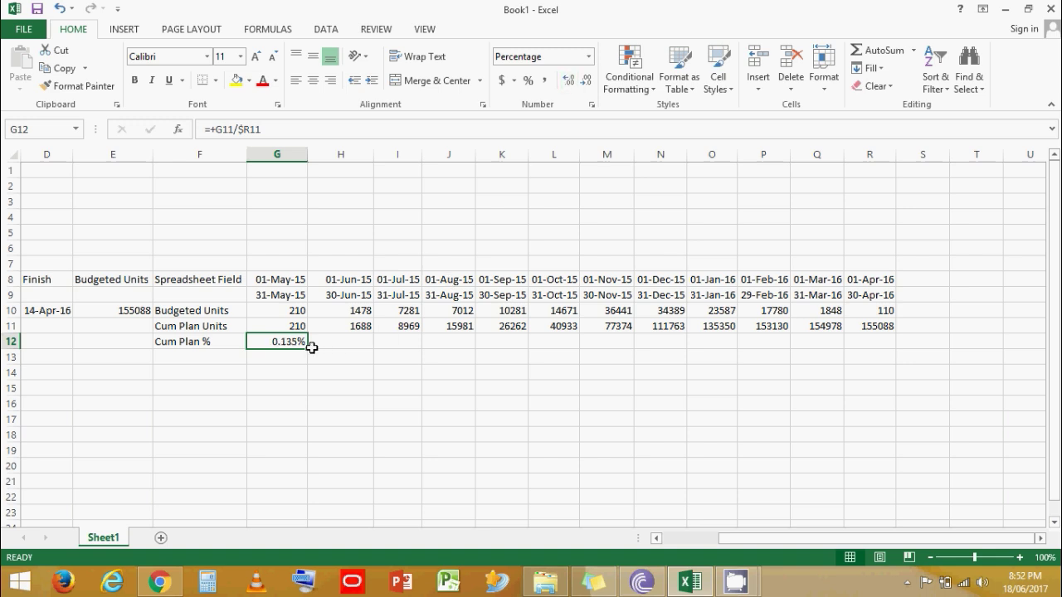
Step: Fill the Cum Plan % formula from G12 across to R12 and check the August and September month-end percentages
{"action": "left_click_drag", "start_coordinate": [309, 348], "coordinate": [887, 344]}
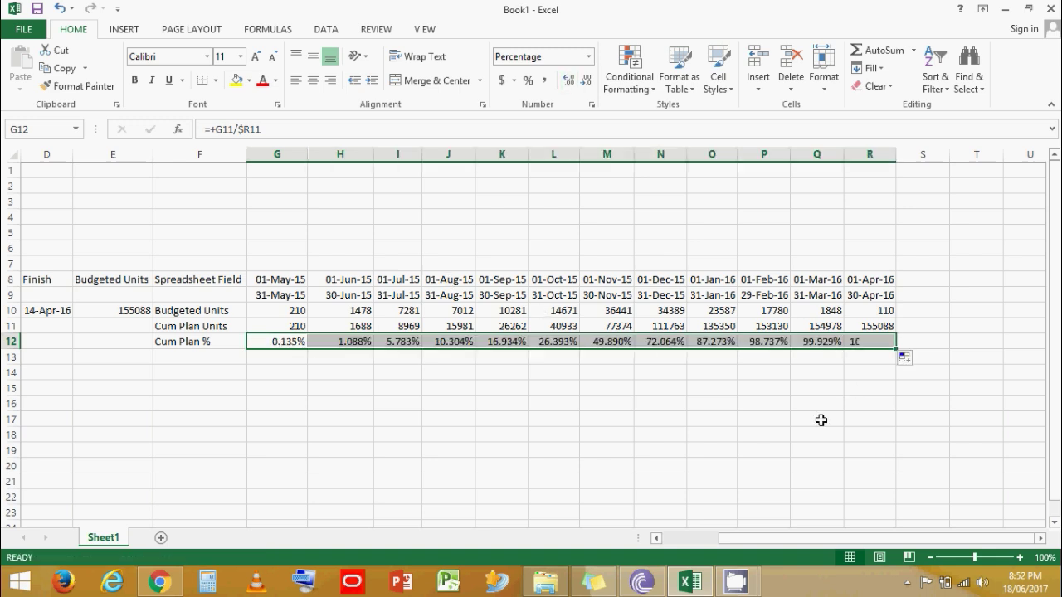
{"action": "left_click", "coordinate": [633, 419]}
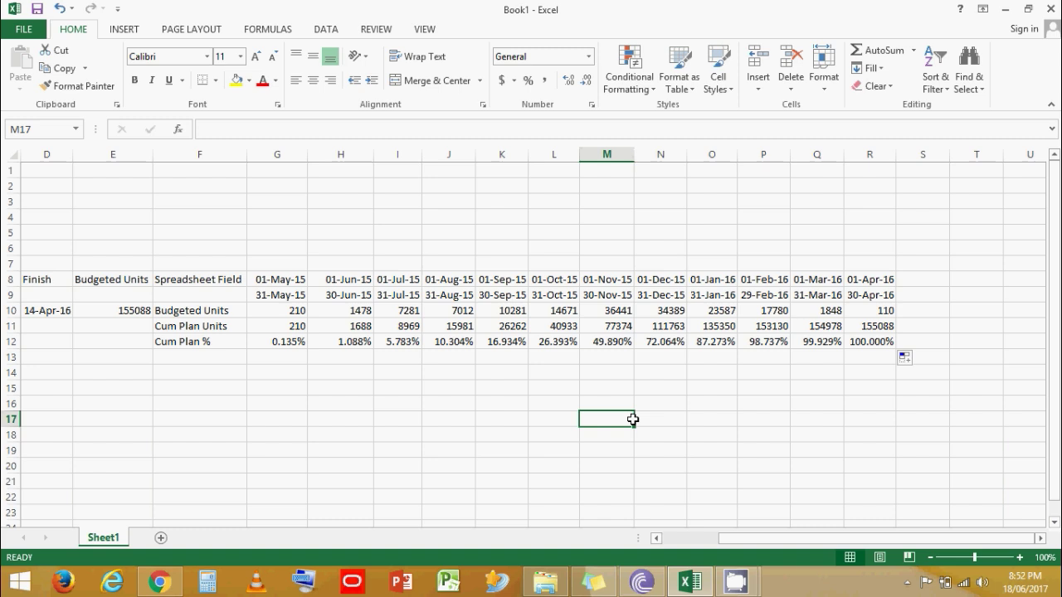
{"action": "left_click", "coordinate": [462, 292]}
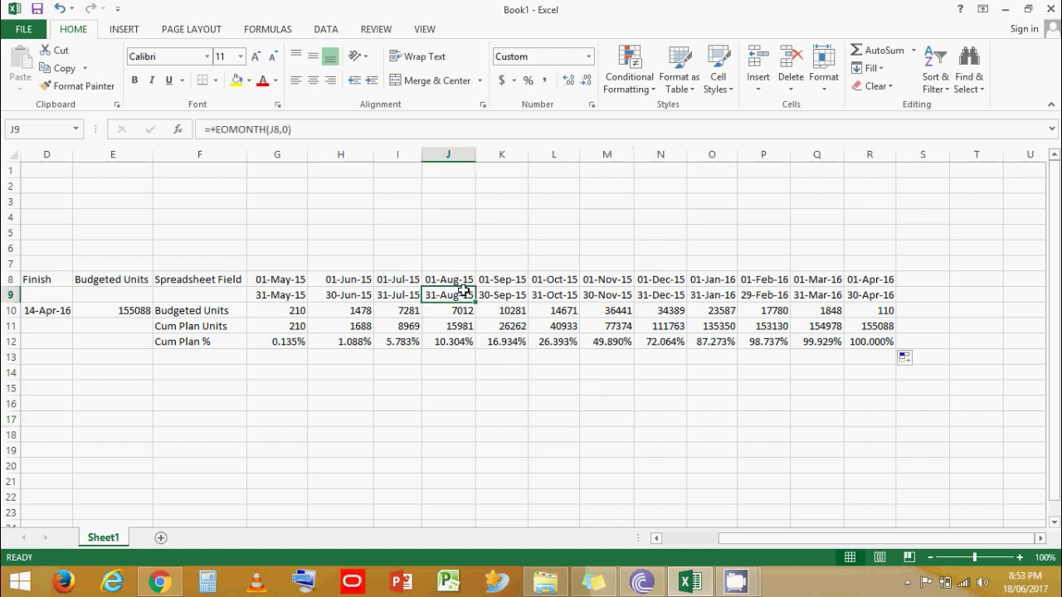
{"action": "left_click", "coordinate": [469, 344], "text": "ctrl"}
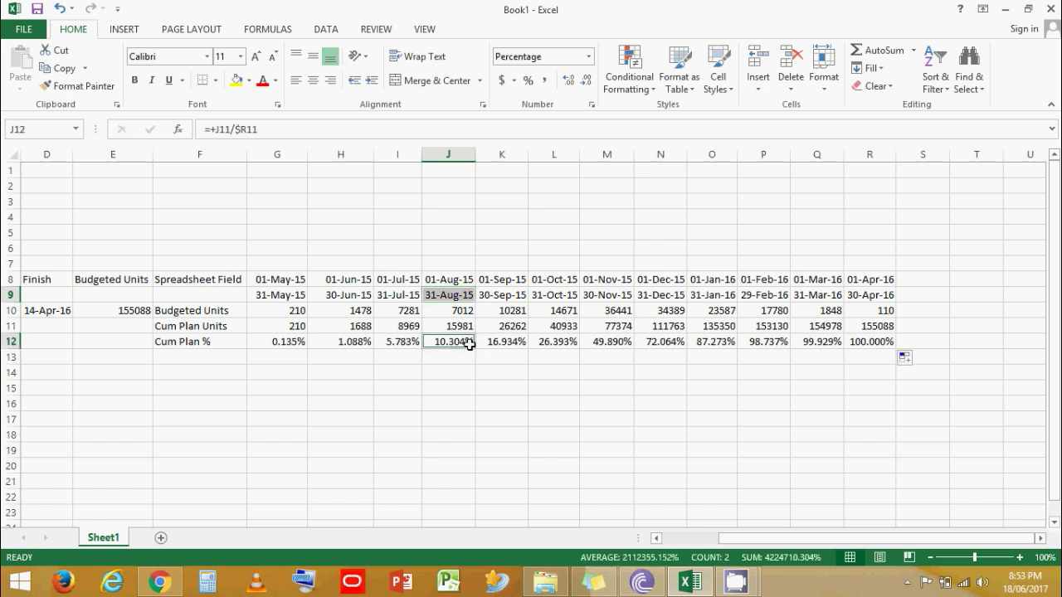
{"action": "left_click", "coordinate": [507, 296]}
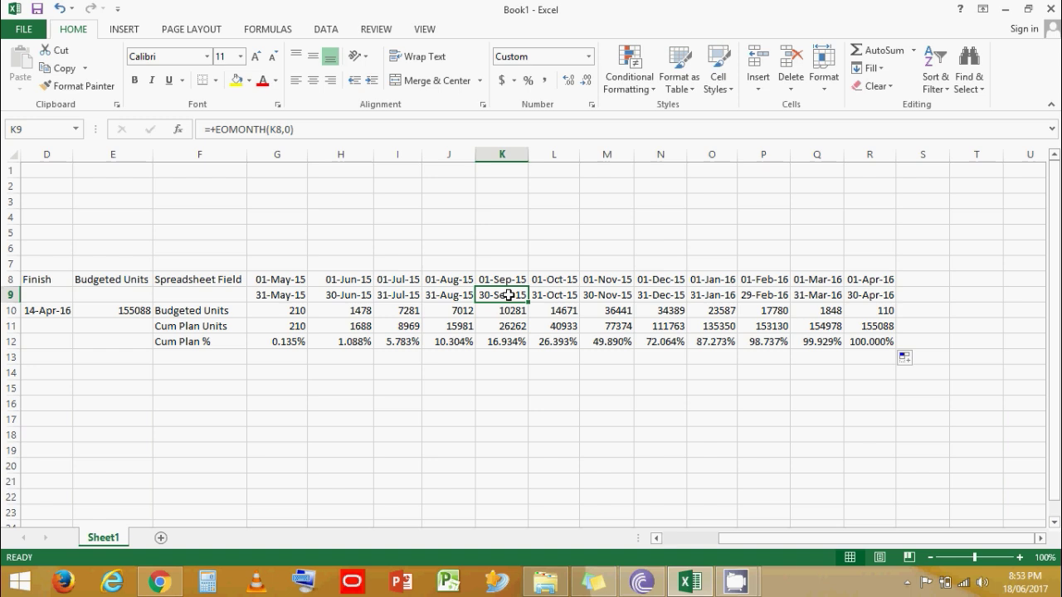
{"action": "left_click", "coordinate": [513, 340]}
{"action": "left_click", "coordinate": [550, 446]}
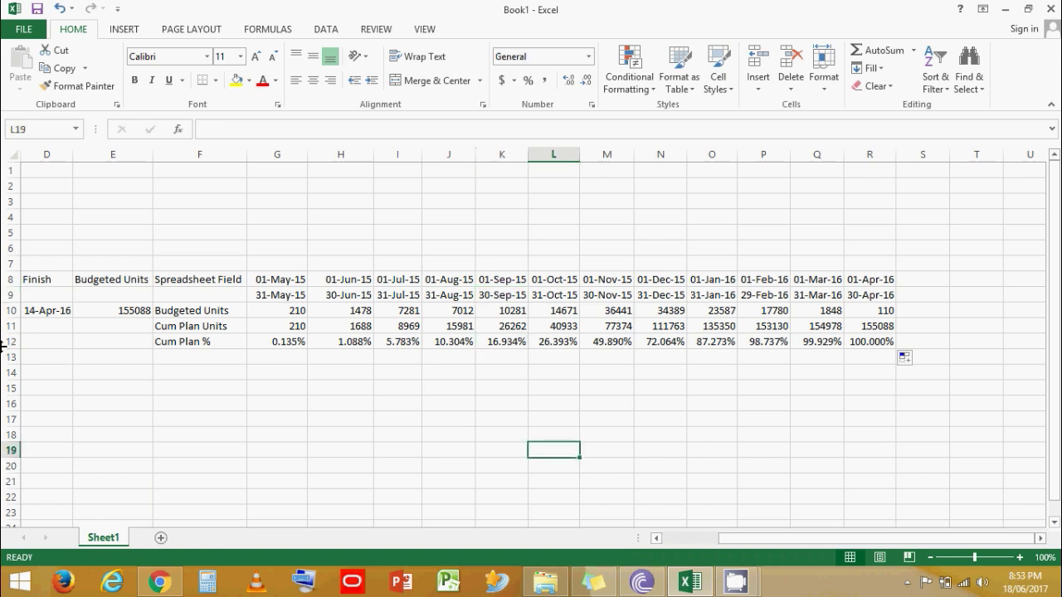
Step: Label cell F9 in front of the month-end dates as Months
{"action": "left_click", "coordinate": [199, 388]}
{"action": "left_click", "coordinate": [206, 293]}
{"action": "type", "text": "Mon"}
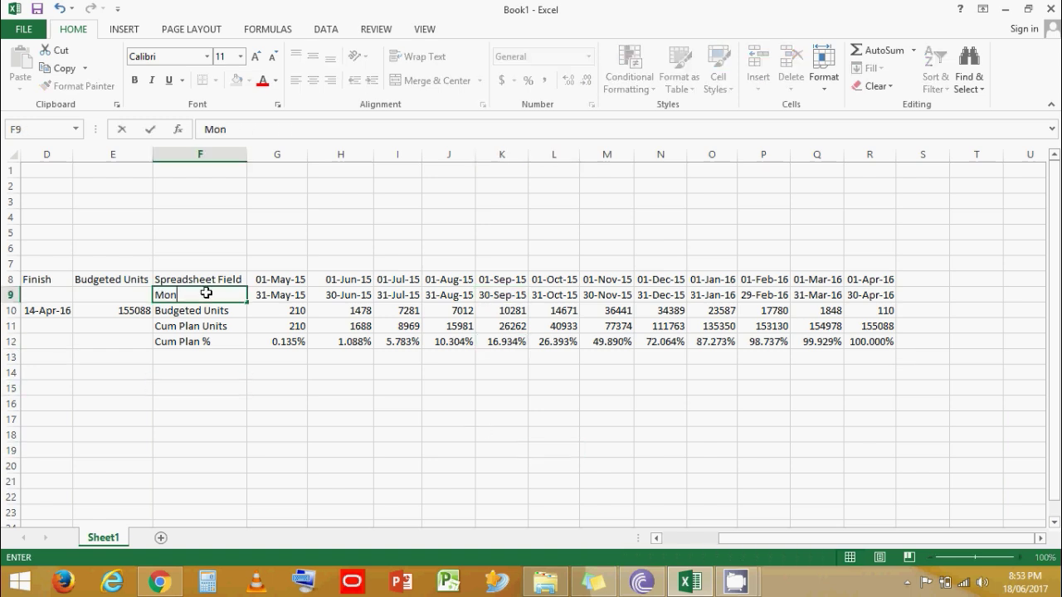
{"action": "type", "text": "ths"}
{"action": "key", "text": "Return"}
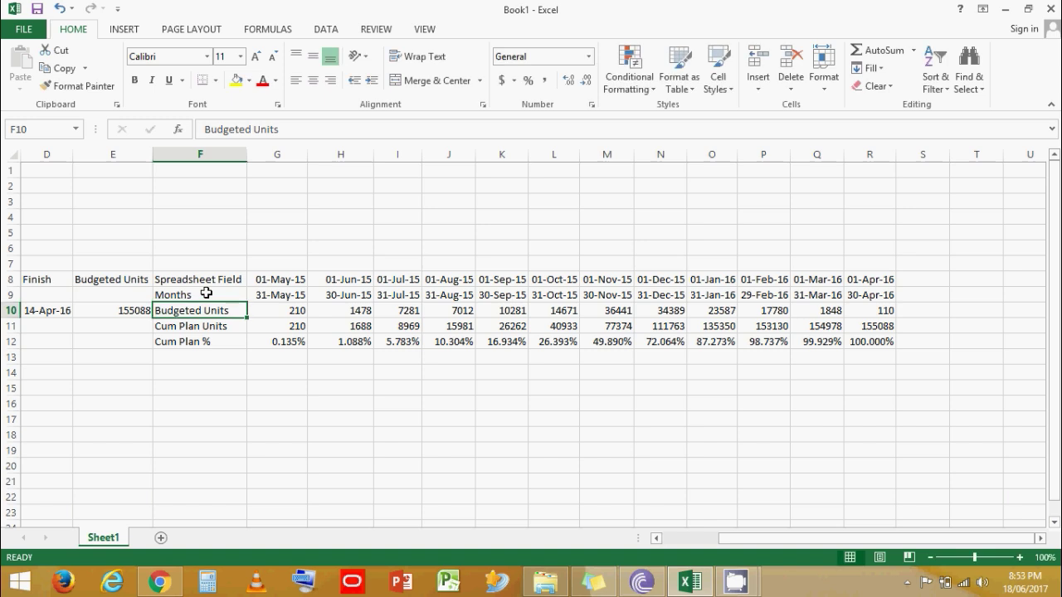
Step: Insert a Line chart from the Months row F9:R9 and the Cum Plan % row F12:R12
{"action": "left_click_drag", "start_coordinate": [174, 295], "coordinate": [921, 310]}
{"action": "left_click", "coordinate": [320, 429]}
{"action": "left_click_drag", "start_coordinate": [174, 295], "coordinate": [871, 302]}
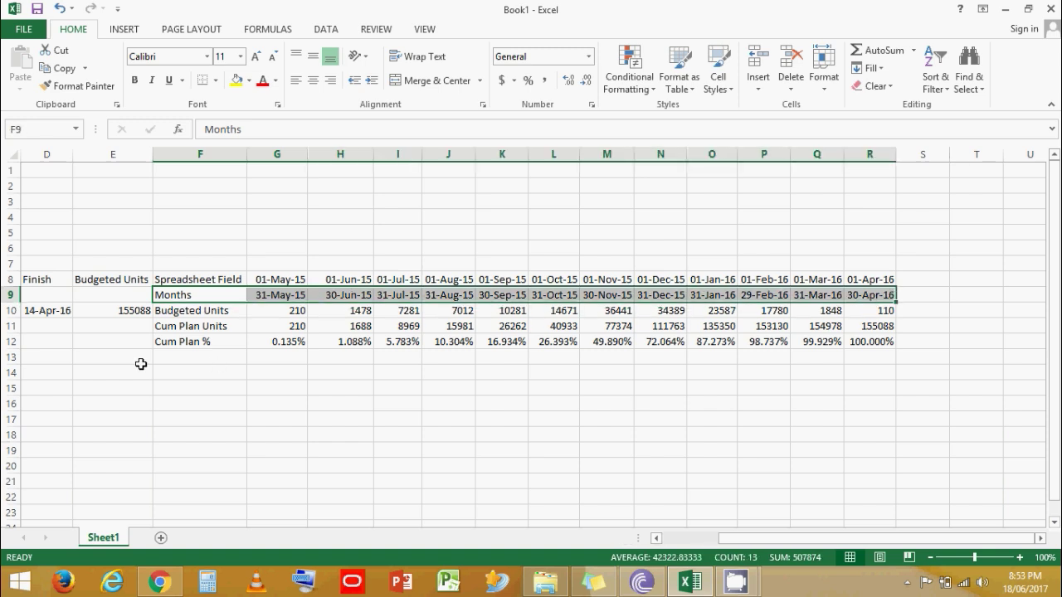
{"action": "mouse_move", "coordinate": [173, 340]}
{"action": "left_mouse_down"}
{"action": "mouse_move", "coordinate": [816, 360]}
{"action": "mouse_move", "coordinate": [881, 341]}
{"action": "left_mouse_up"}
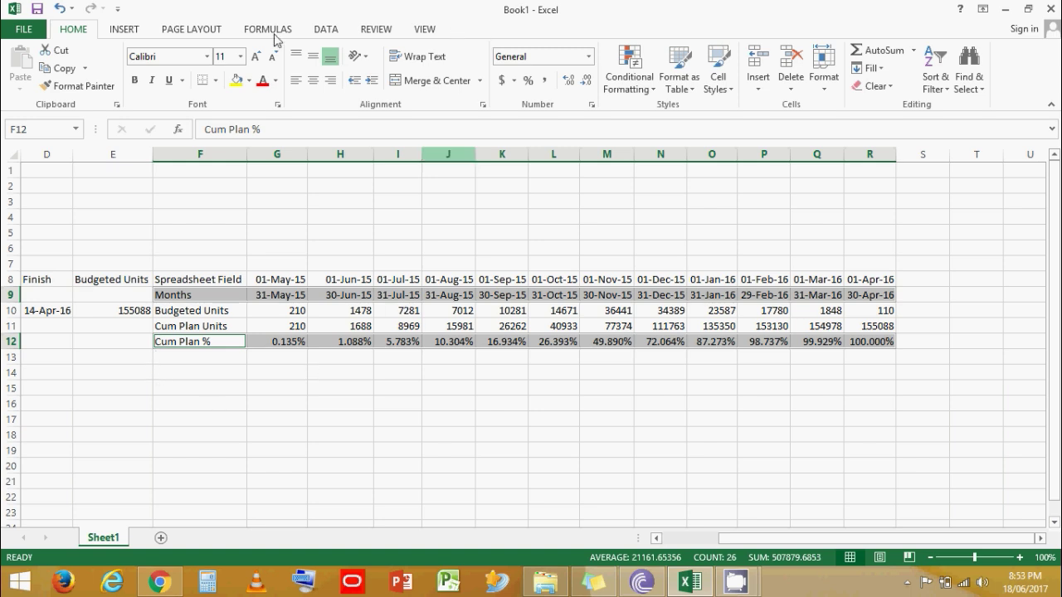
{"action": "left_click", "coordinate": [122, 32]}
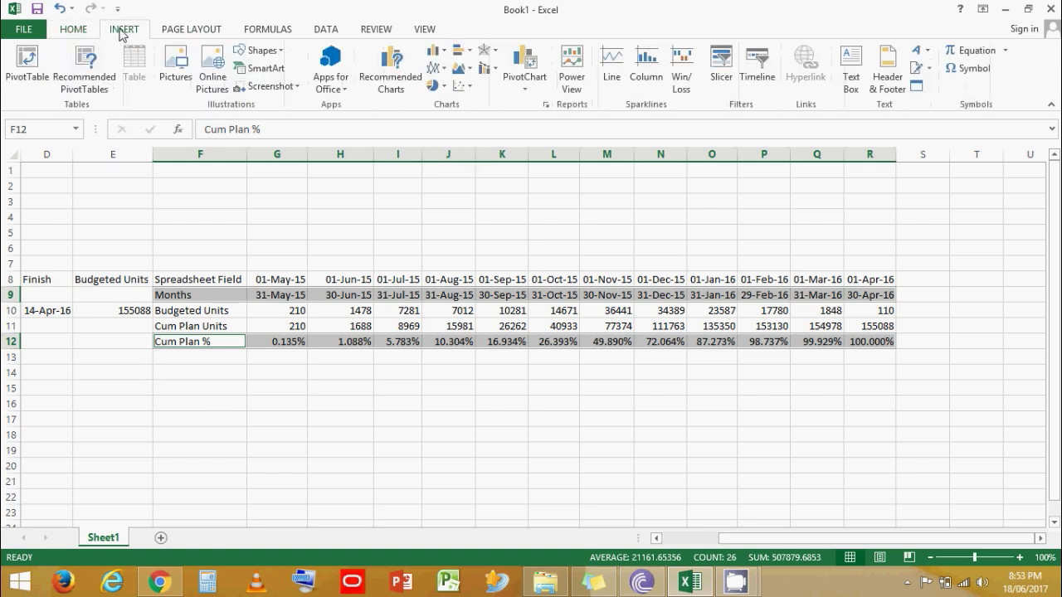
{"action": "left_click", "coordinate": [392, 83]}
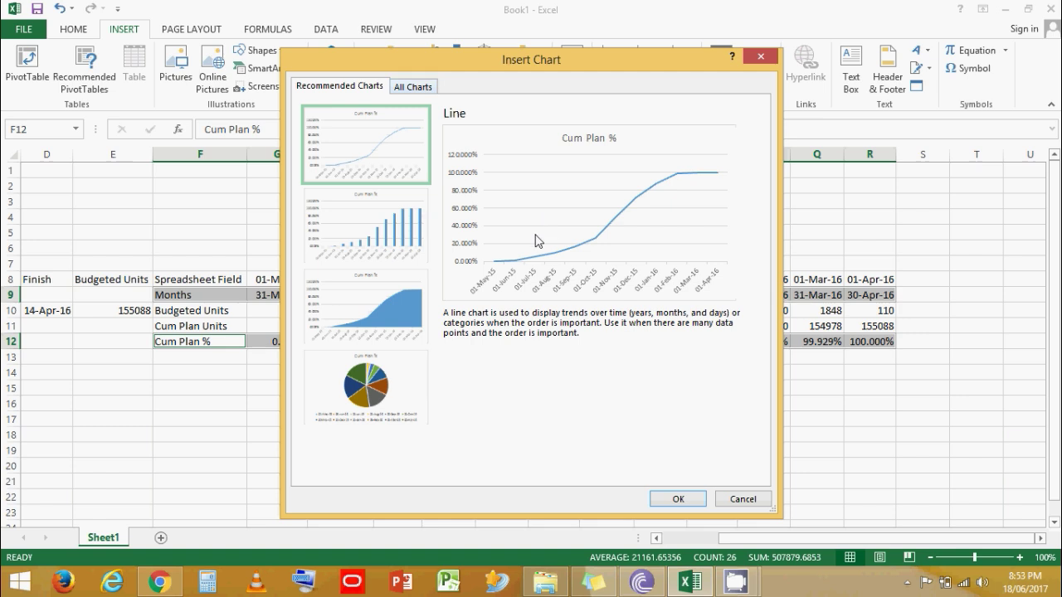
{"action": "left_click", "coordinate": [429, 88]}
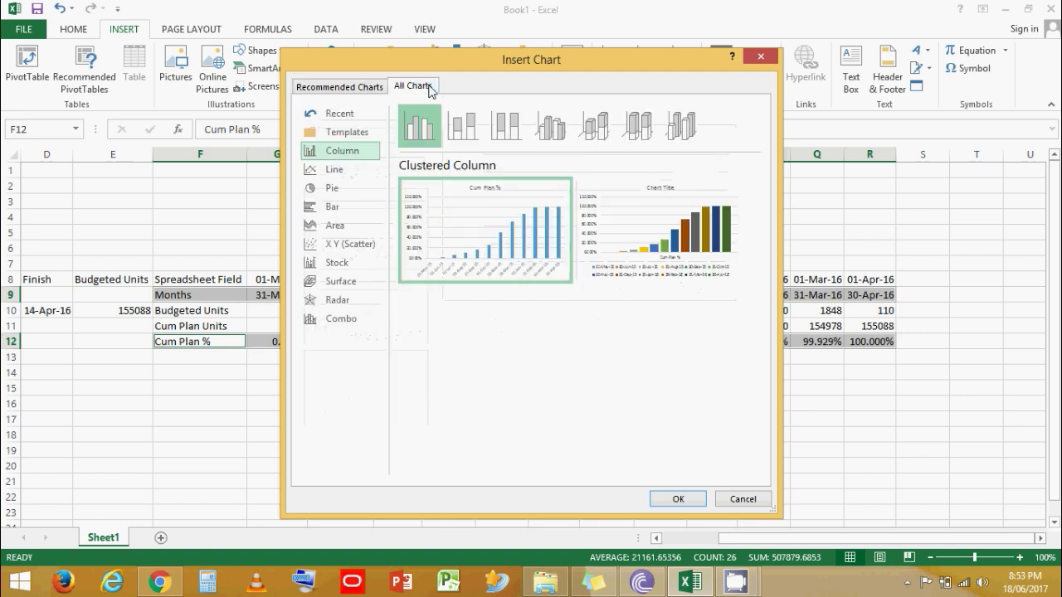
{"action": "left_click", "coordinate": [328, 170]}
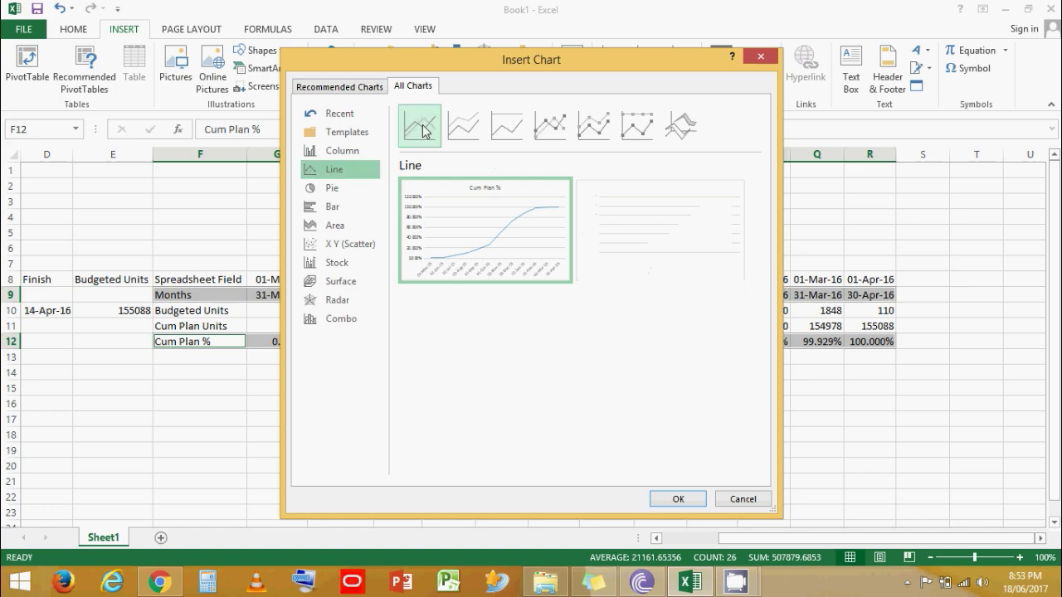
{"action": "left_click", "coordinate": [681, 499]}
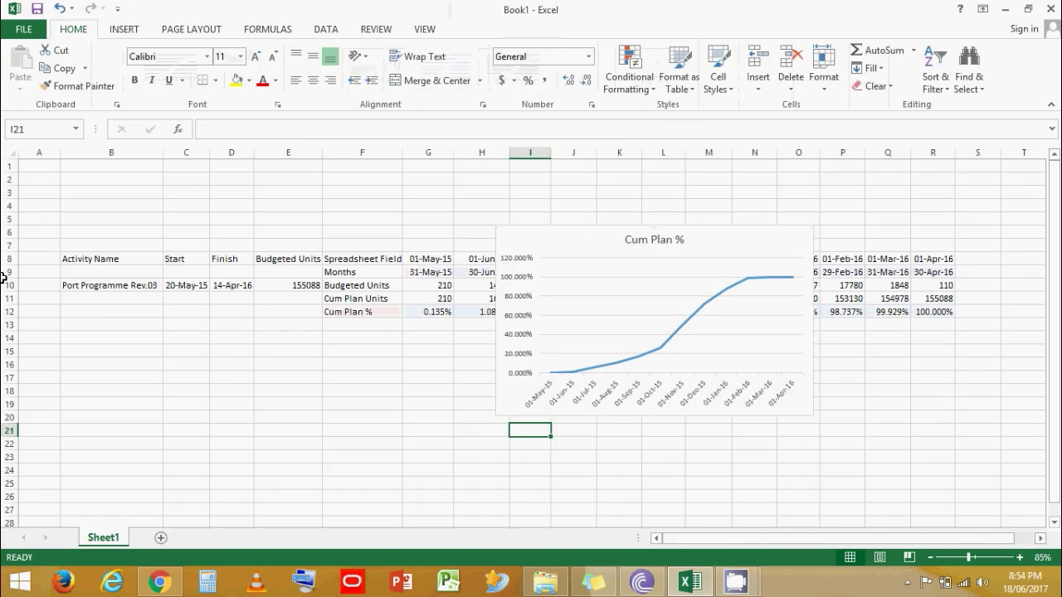
Step: Move the data table in rows 8 to 12 down so that it starts at row 19
{"action": "left_click", "coordinate": [4, 259]}
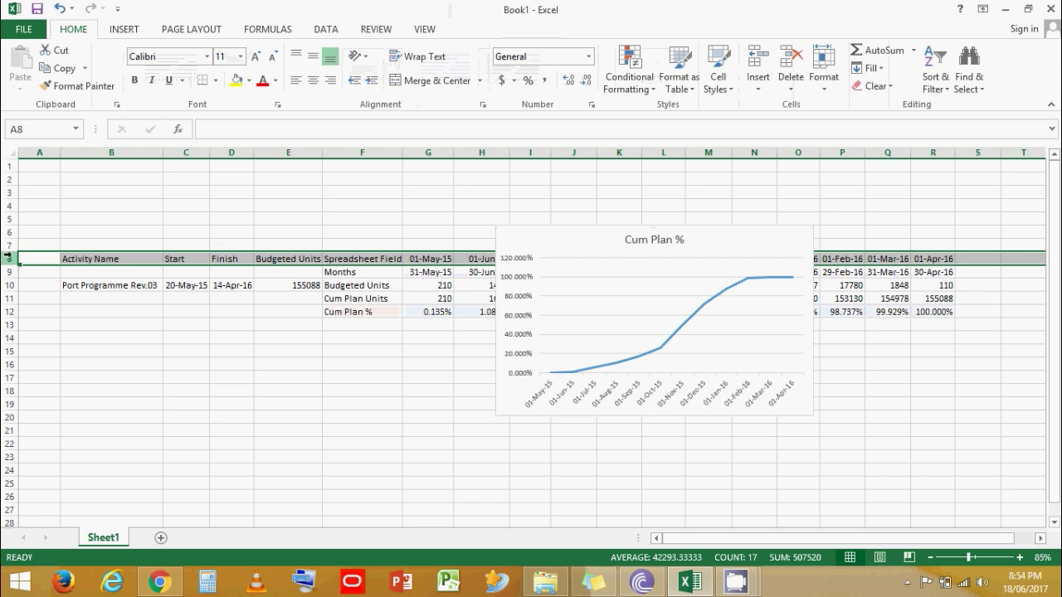
{"action": "left_click_drag", "start_coordinate": [5, 259], "coordinate": [8, 313]}
{"action": "key", "text": "ctrl+c"}
{"action": "left_click_drag", "start_coordinate": [7, 396], "coordinate": [6, 401]}
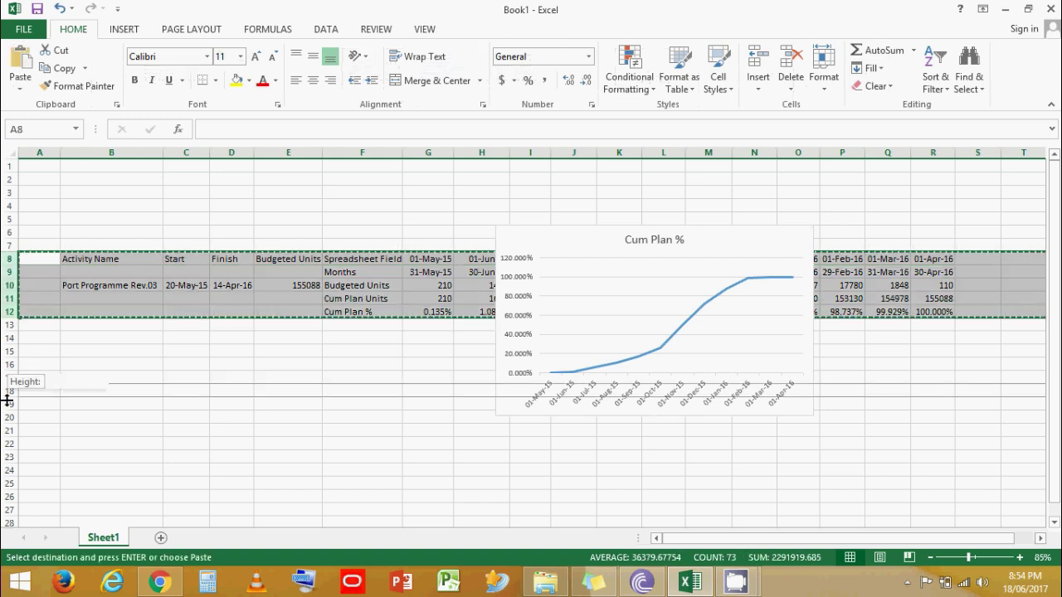
{"action": "left_click", "coordinate": [6, 404]}
{"action": "key", "text": "ctrl+v"}
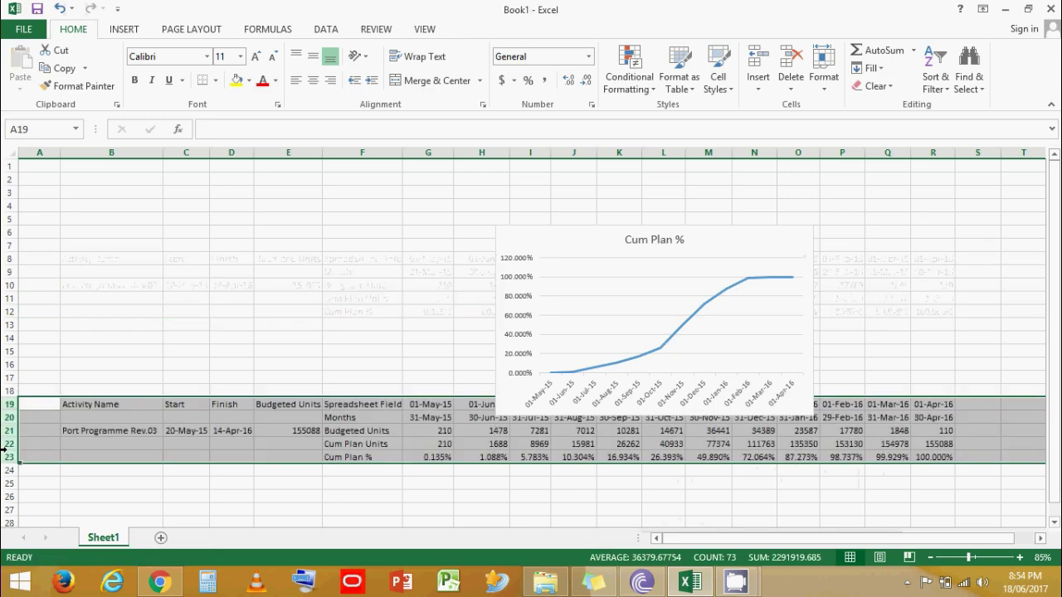
Step: Move the Cum Plan % chart above the data table and enlarge it to span about columns E to P, down to row 17
{"action": "left_click", "coordinate": [626, 225]}
{"action": "left_click_drag", "start_coordinate": [625, 224], "coordinate": [410, 160]}
{"action": "left_click_drag", "start_coordinate": [598, 352], "coordinate": [852, 382]}
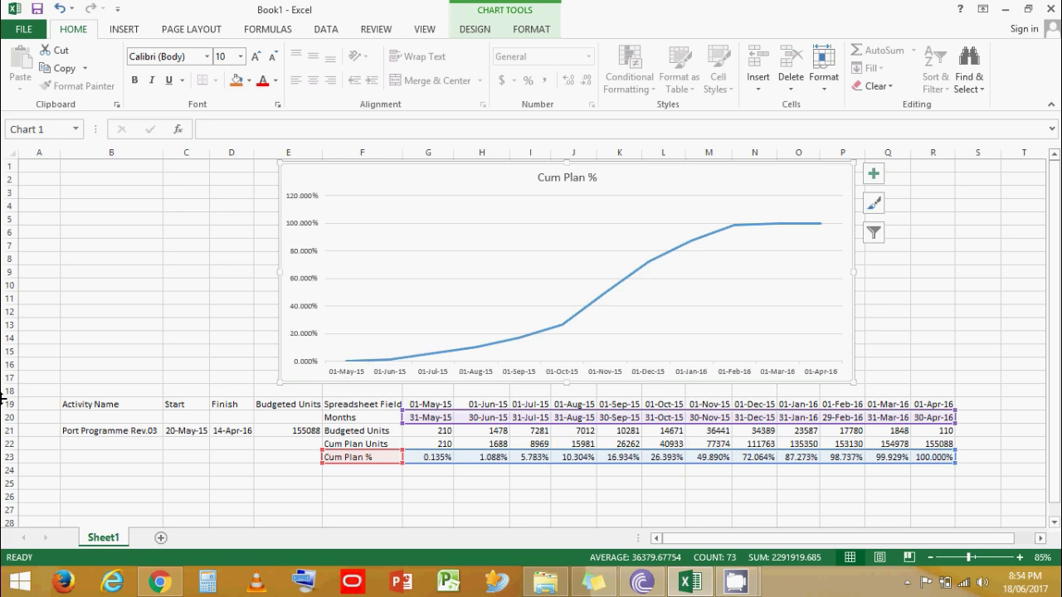
Step: Insert blank rows at row 19 to push the data table down to row 30
{"action": "left_click", "coordinate": [5, 403]}
{"action": "key", "text": "ctrl+shift+plus"}
{"action": "key", "text": "ctrl+shift+plus"}
{"action": "key", "text": "ctrl+shift+plus"}
{"action": "key", "text": "ctrl+shift+plus"}
{"action": "key", "text": "ctrl+shift+plus"}
{"action": "key", "text": "ctrl+shift+plus"}
{"action": "key", "text": "ctrl+shift+plus"}
{"action": "key", "text": "ctrl+shift+plus"}
{"action": "key", "text": "ctrl+shift+plus"}
{"action": "key", "text": "ctrl+shift+plus"}
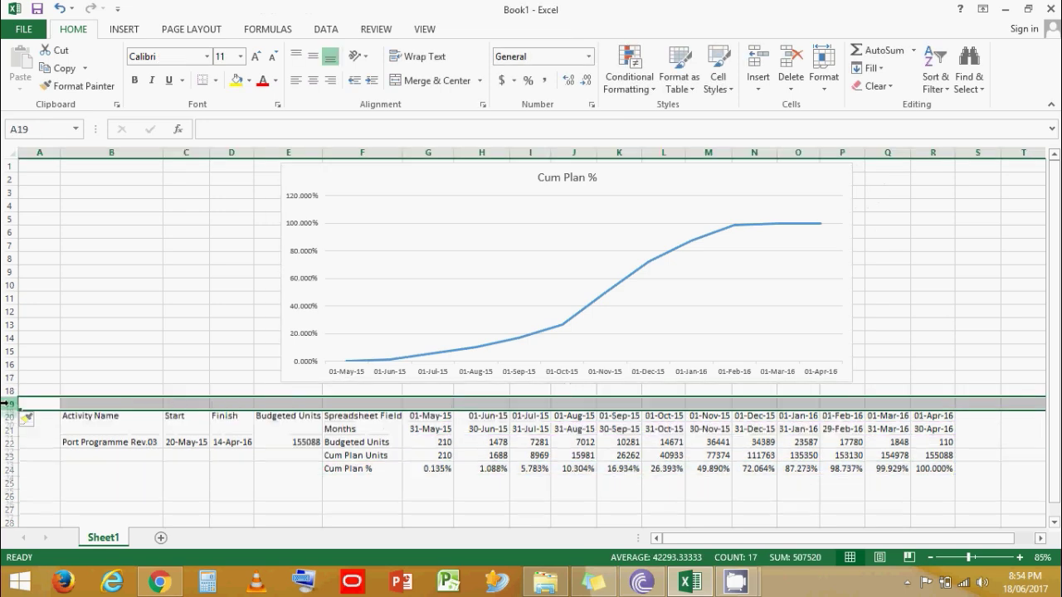
Step: Undo the surplus row insertions until the data table starts at row 21
{"action": "scroll", "coordinate": [15, 392], "scroll_direction": "down", "scroll_amount": 2}
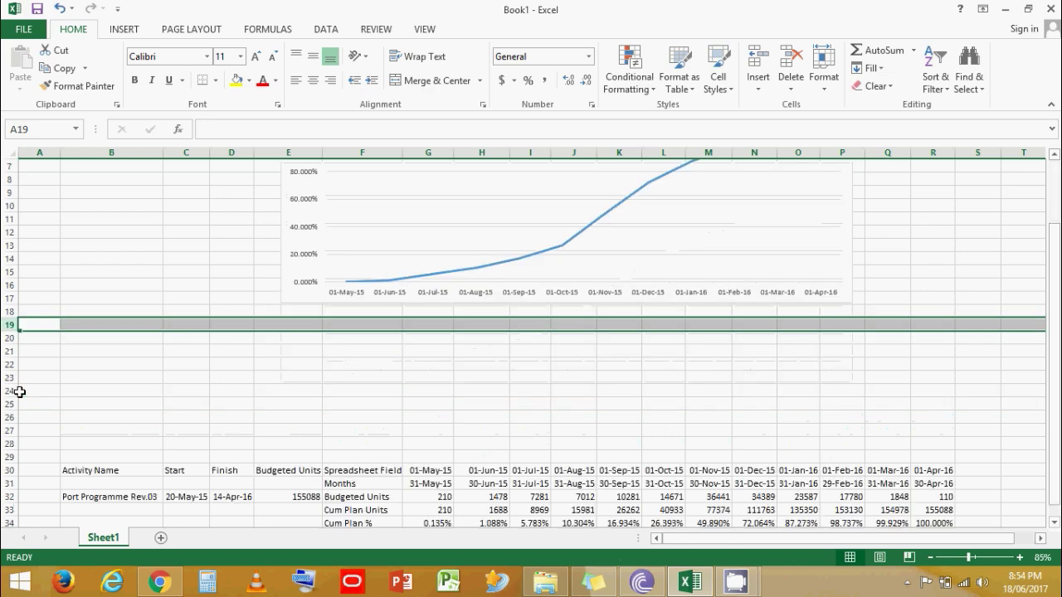
{"action": "key", "text": "ctrl+minus"}
{"action": "key", "text": "ctrl+minus"}
{"action": "key", "text": "ctrl+minus"}
{"action": "key", "text": "ctrl+minus"}
{"action": "key", "text": "ctrl+minus"}
{"action": "key", "text": "ctrl+minus"}
{"action": "key", "text": "ctrl+minus"}
{"action": "key", "text": "ctrl+minus"}
{"action": "key", "text": "ctrl+minus"}
{"action": "key", "text": "ctrl+minus"}
{"action": "key", "text": "ctrl+minus"}
{"action": "key", "text": "ctrl+minus"}
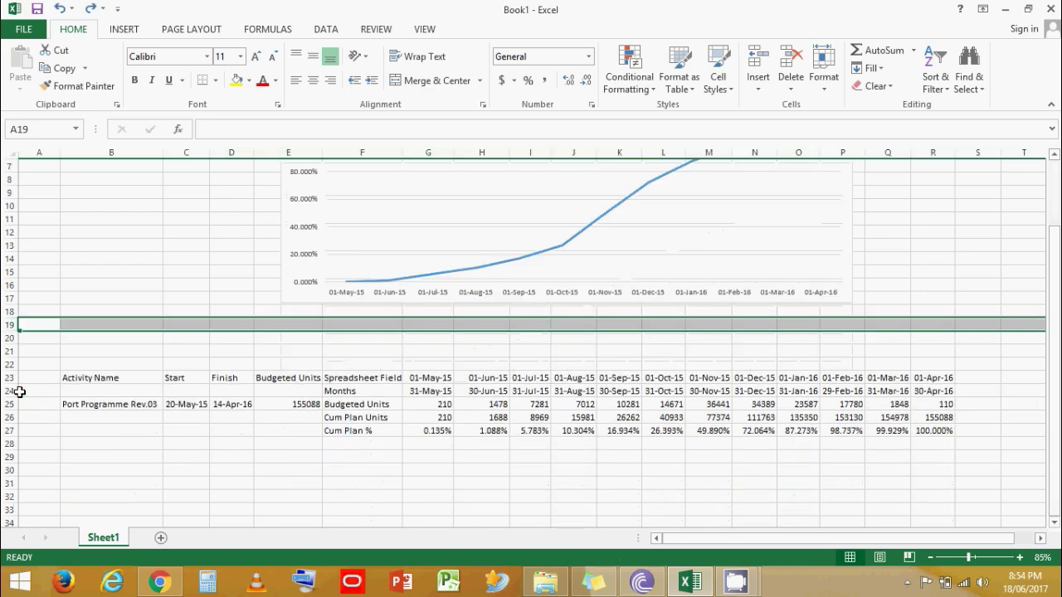
{"action": "scroll", "coordinate": [512, 443], "scroll_direction": "up", "scroll_amount": 2}
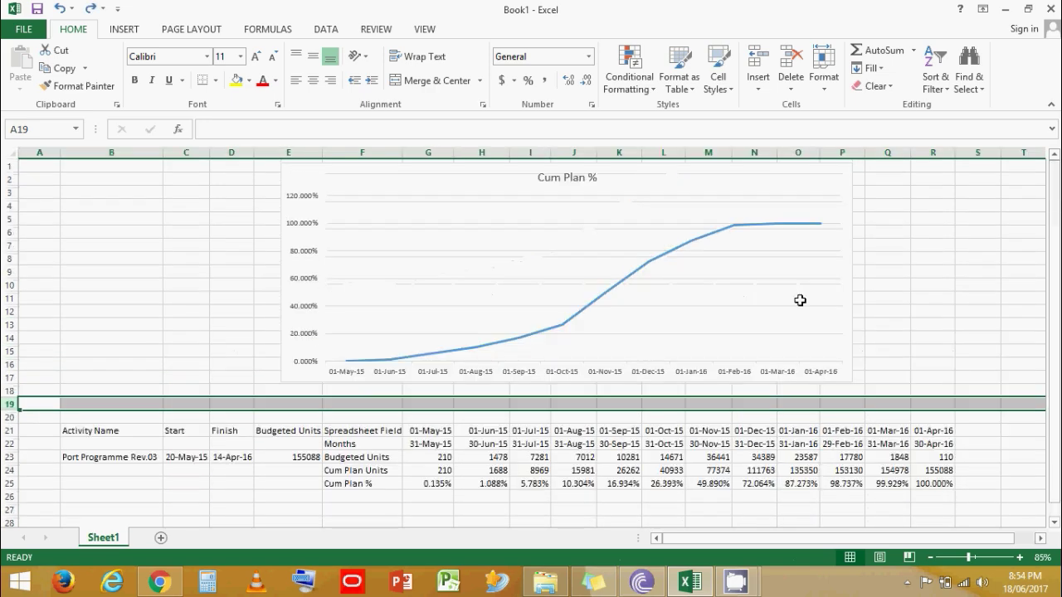
Step: Resize the Cum Plan % chart to span about columns E to N and down to row 19
{"action": "left_click", "coordinate": [799, 300]}
{"action": "left_click_drag", "start_coordinate": [854, 273], "coordinate": [752, 275]}
{"action": "left_click_drag", "start_coordinate": [512, 381], "coordinate": [510, 410]}
Step: Set the chart's horizontal date axis to the Text axis type so it uses the month-end dates
{"action": "left_click", "coordinate": [373, 396]}
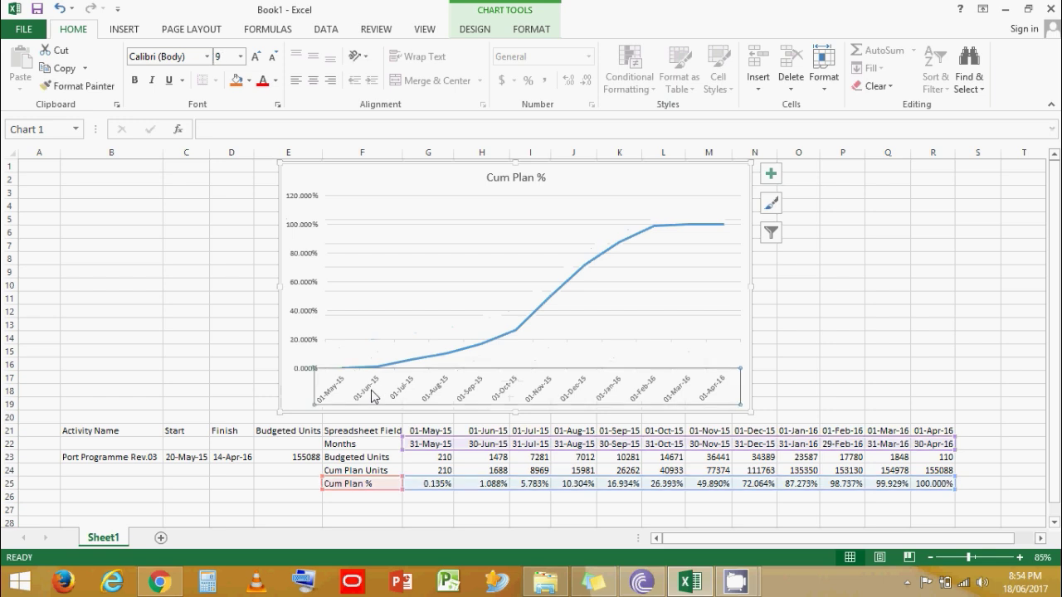
{"action": "right_click", "coordinate": [371, 395]}
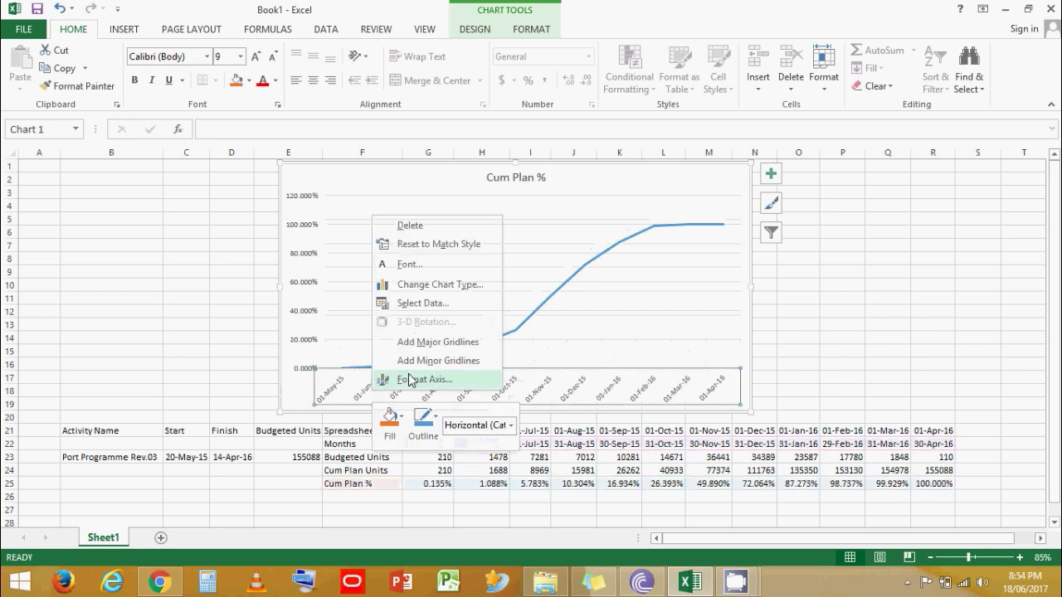
{"action": "left_click", "coordinate": [409, 380]}
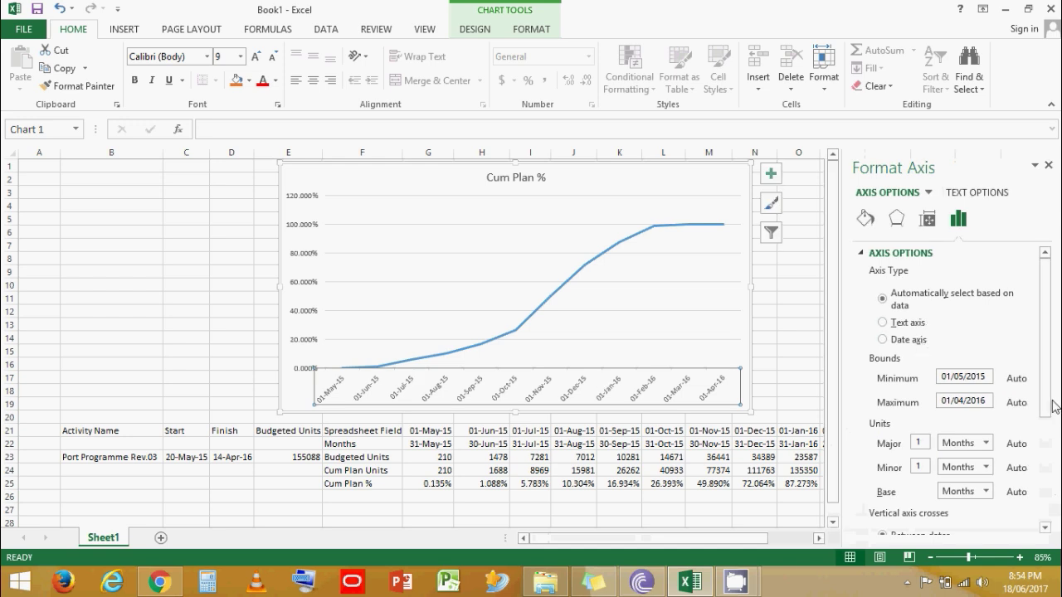
{"action": "scroll", "coordinate": [1020, 389], "scroll_direction": "down", "scroll_amount": 2}
{"action": "left_click", "coordinate": [897, 251]}
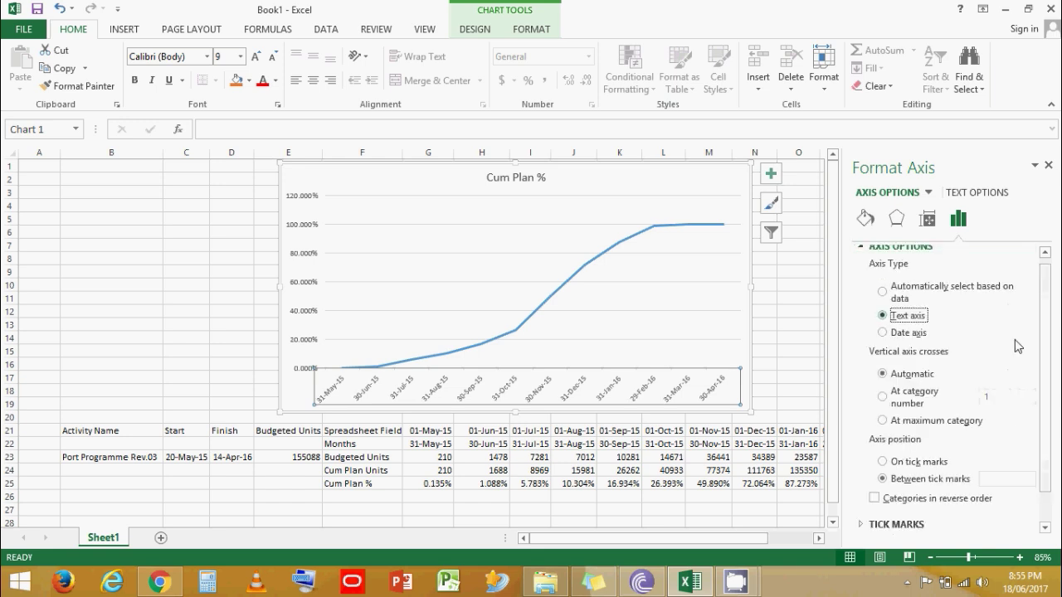
{"action": "left_click", "coordinate": [894, 292]}
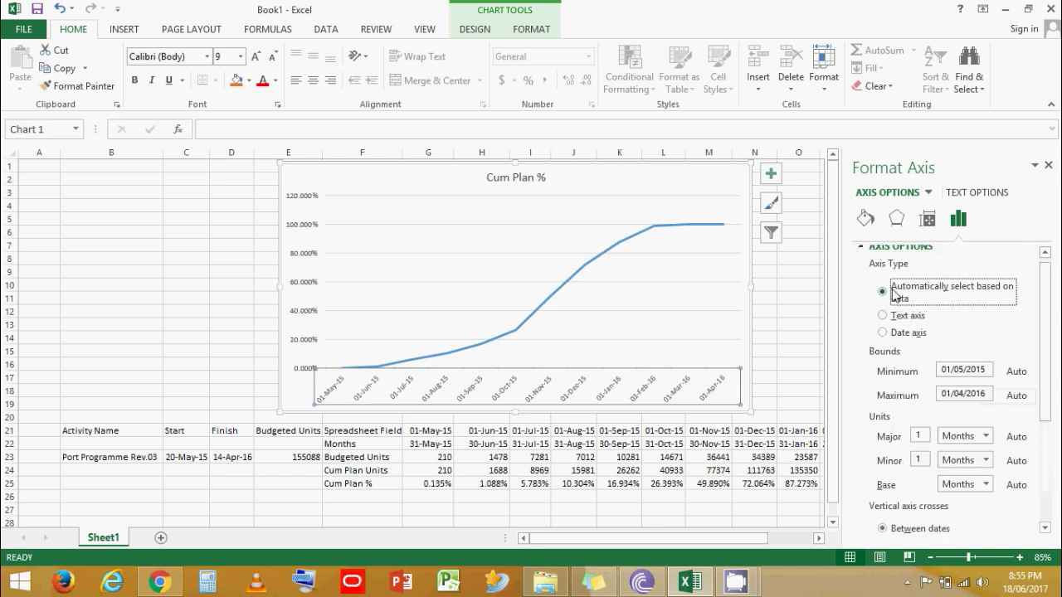
{"action": "left_click", "coordinate": [886, 332]}
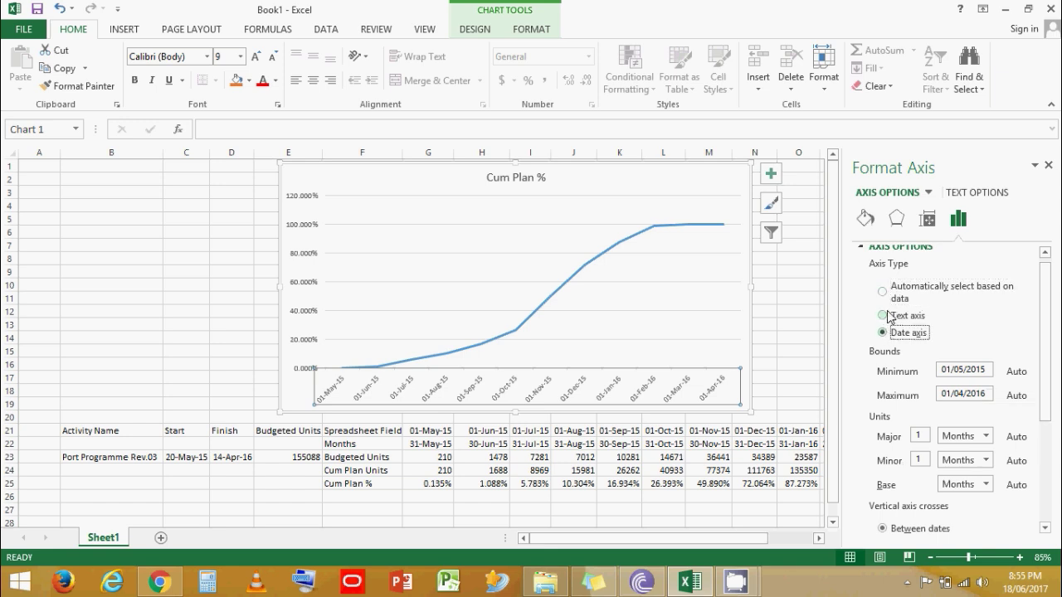
{"action": "left_click", "coordinate": [887, 316]}
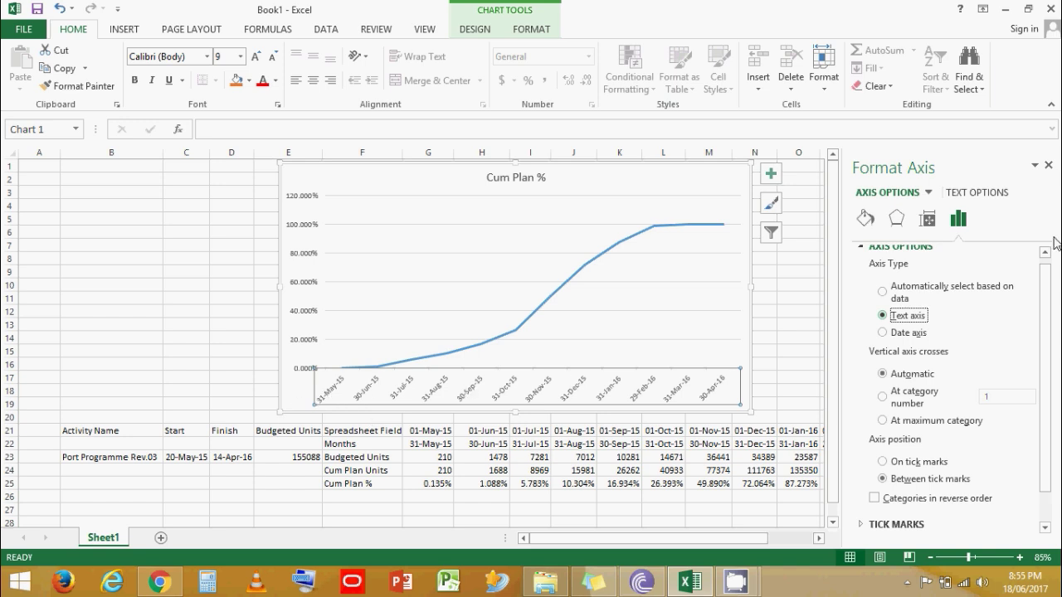
{"action": "left_click", "coordinate": [1050, 166]}
{"action": "left_click", "coordinate": [857, 354]}
Step: Insert blank rows at row 21 to push the data table down so that it starts at row 30
{"action": "left_click", "coordinate": [91, 431]}
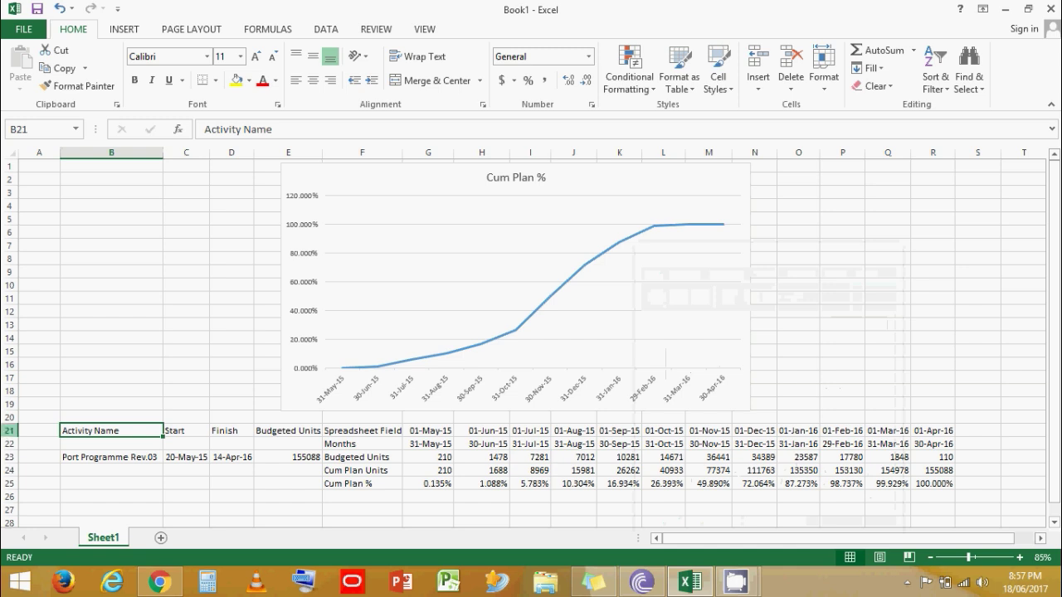
{"action": "left_click", "coordinate": [8, 431]}
{"action": "key", "text": "ctrl+plus"}
{"action": "key", "text": "ctrl+plus"}
{"action": "key", "text": "ctrl+plus"}
{"action": "key", "text": "ctrl+plus"}
{"action": "key", "text": "ctrl+plus"}
{"action": "key", "text": "ctrl+plus"}
{"action": "key", "text": "ctrl+plus"}
{"action": "key", "text": "ctrl+plus"}
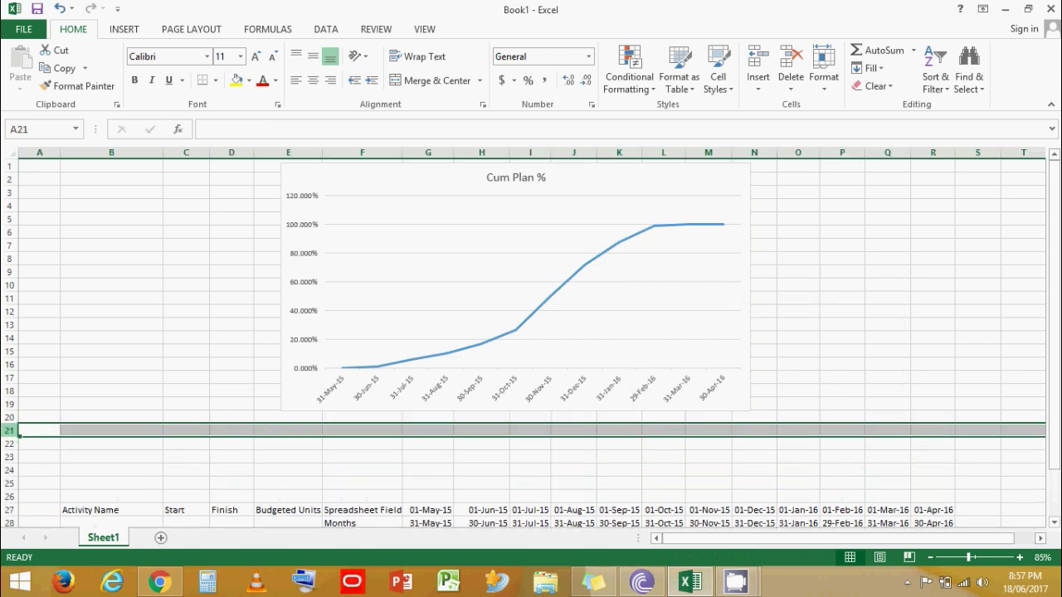
Step: Switch the sheet to Page Break Preview and shrink the print area to columns E to N, rows 1 to 20, around the chart
{"action": "left_click", "coordinate": [609, 302]}
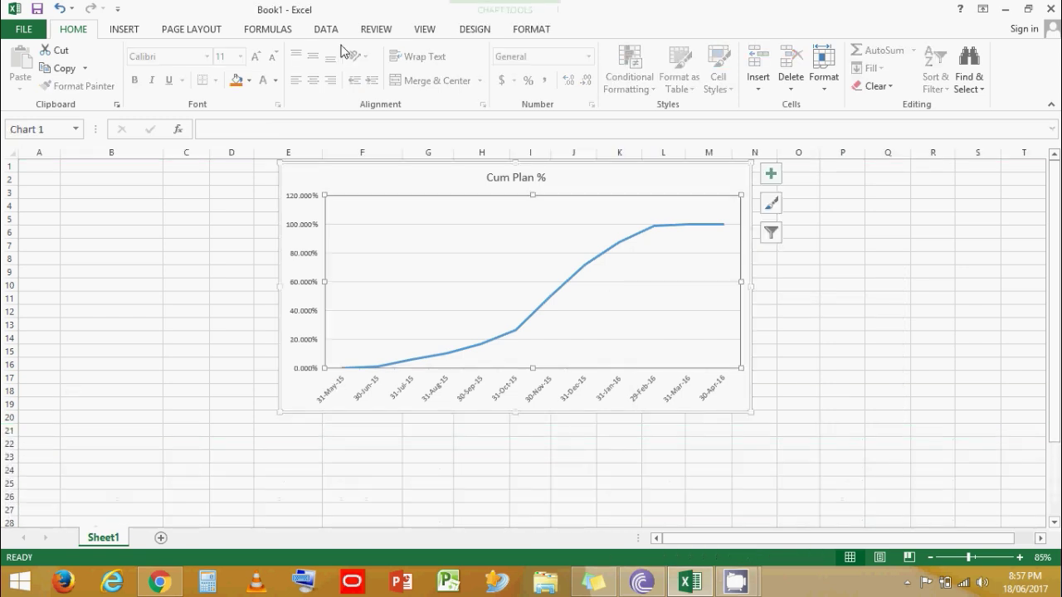
{"action": "left_click", "coordinate": [424, 29]}
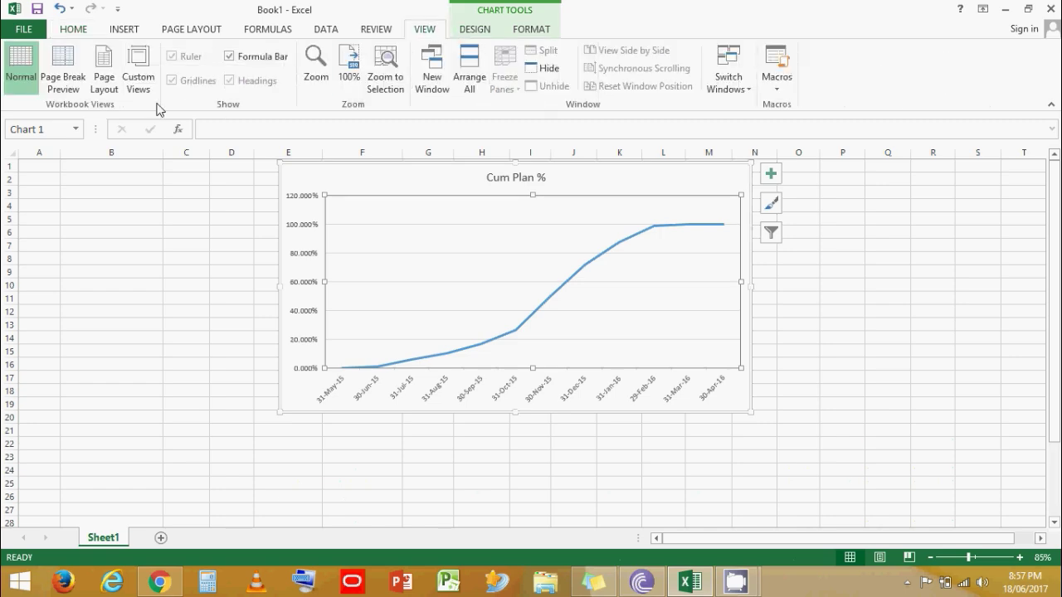
{"action": "left_click", "coordinate": [71, 83]}
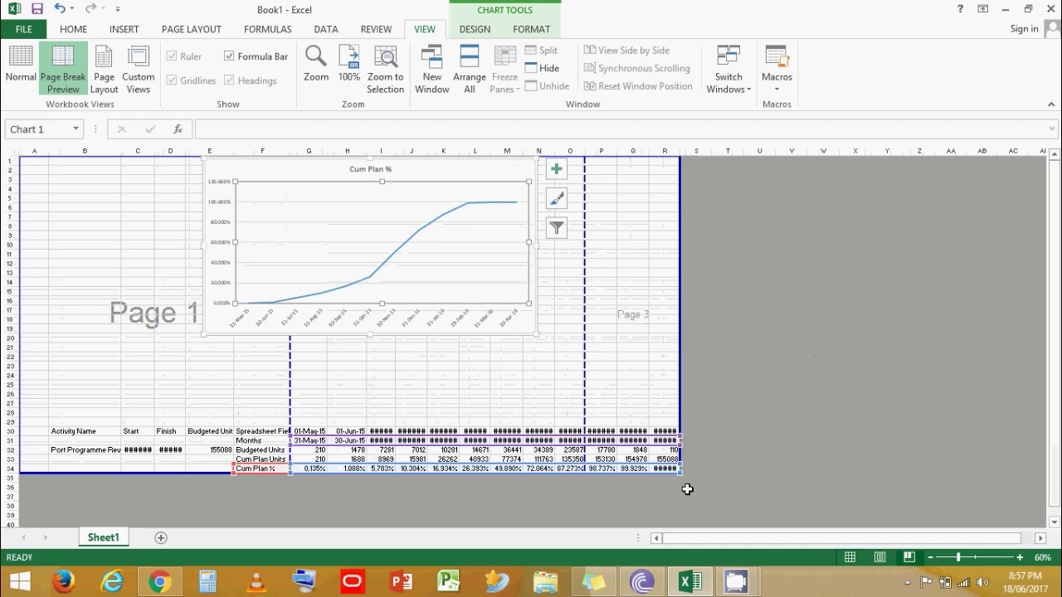
{"action": "left_click", "coordinate": [623, 365]}
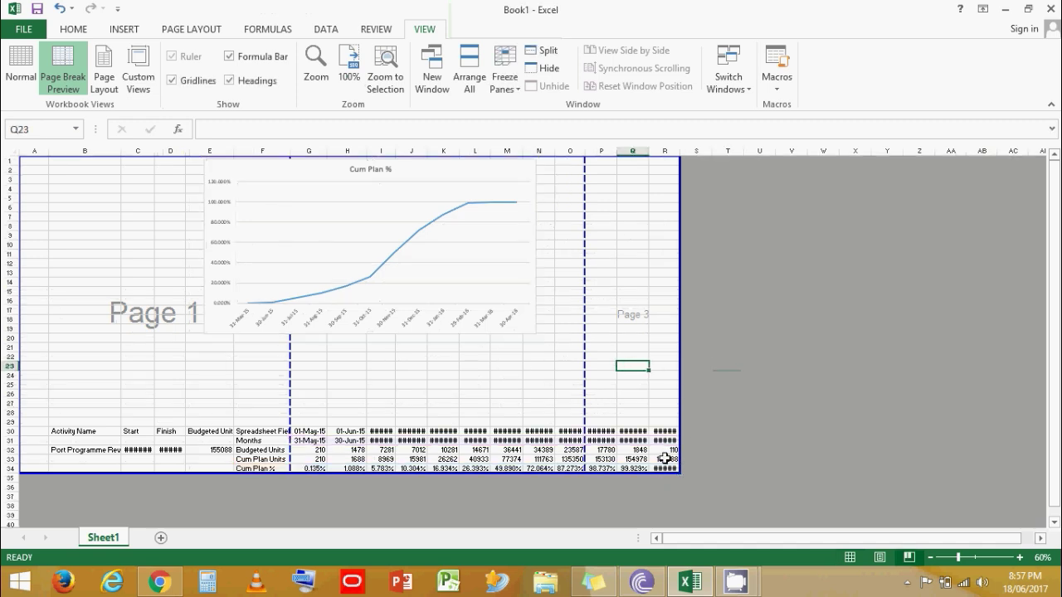
{"action": "left_click_drag", "start_coordinate": [682, 473], "coordinate": [557, 342]}
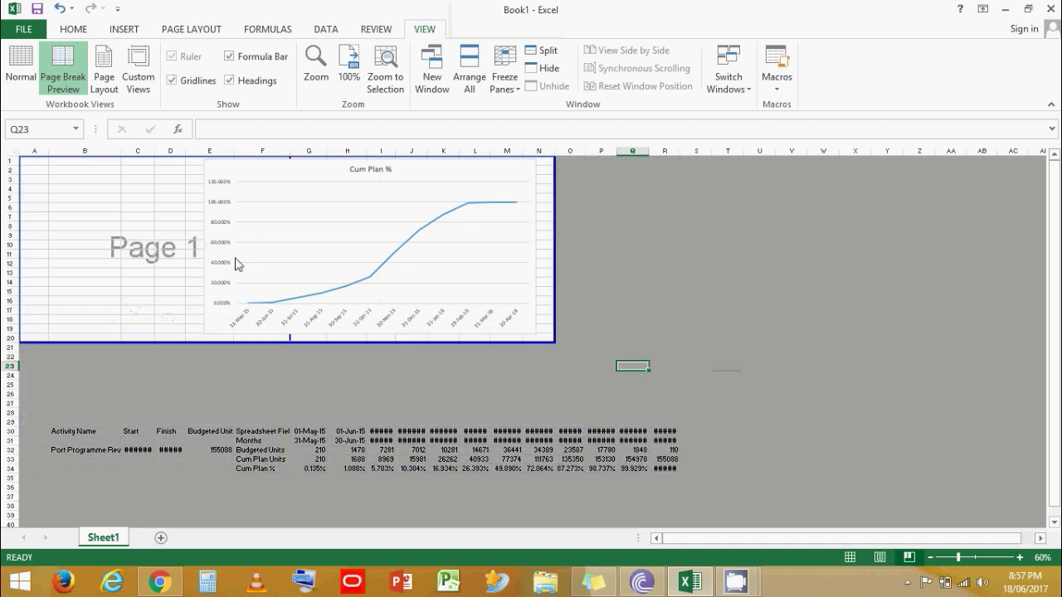
{"action": "left_click_drag", "start_coordinate": [14, 236], "coordinate": [185, 237]}
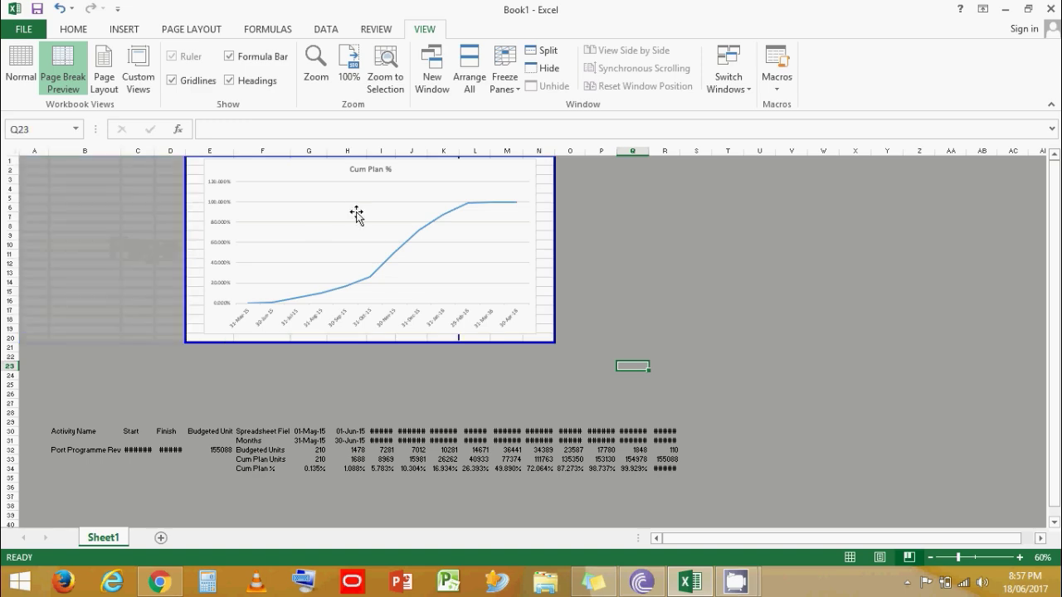
{"action": "scroll", "coordinate": [356, 213], "scroll_direction": "up", "scroll_amount": 2}
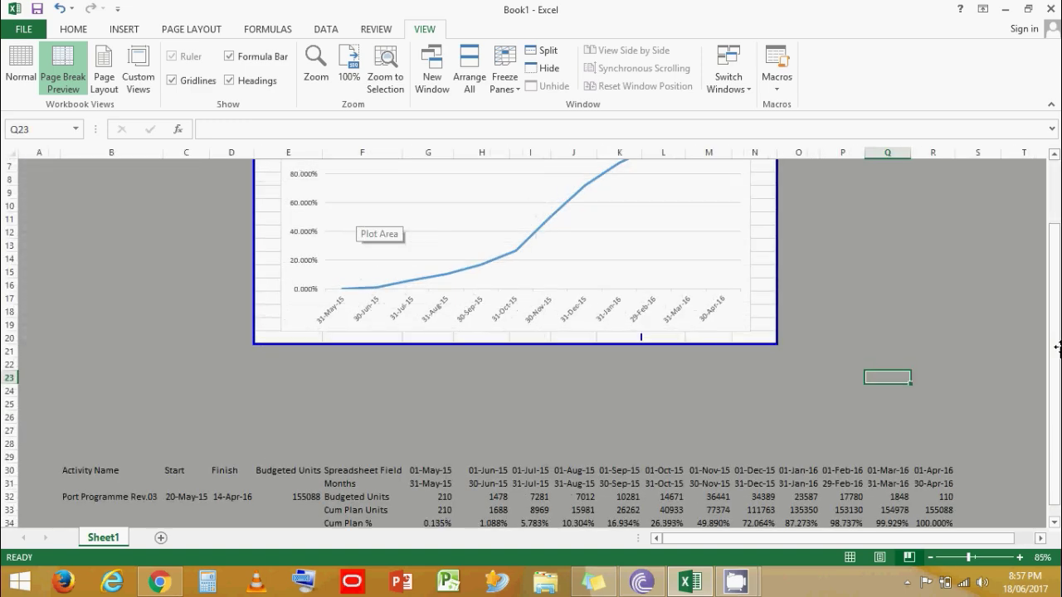
{"action": "left_click", "coordinate": [73, 29]}
{"action": "left_click", "coordinate": [948, 348]}
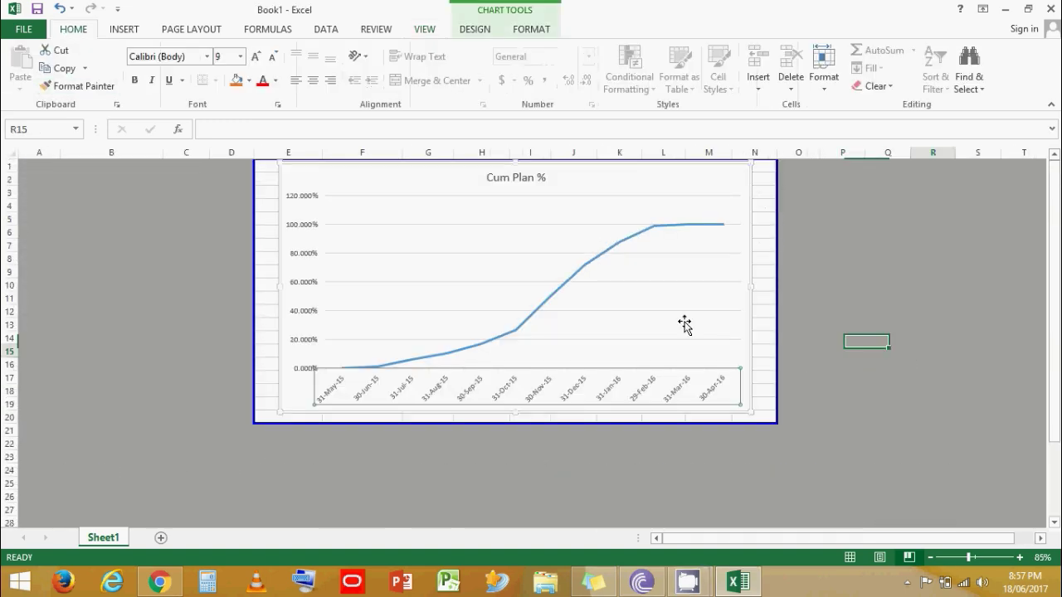
Step: Apply the quick layout with a data table and vertical axis title to the chart, and widen the chart slightly at its left edge
{"action": "left_click", "coordinate": [685, 325]}
{"action": "left_click", "coordinate": [477, 31]}
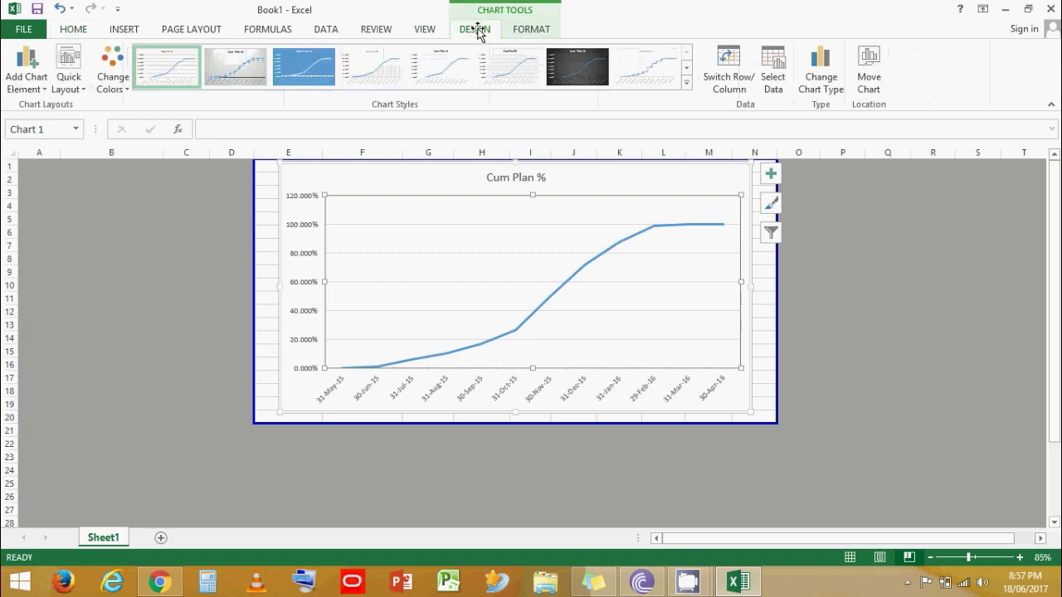
{"action": "left_click", "coordinate": [69, 93]}
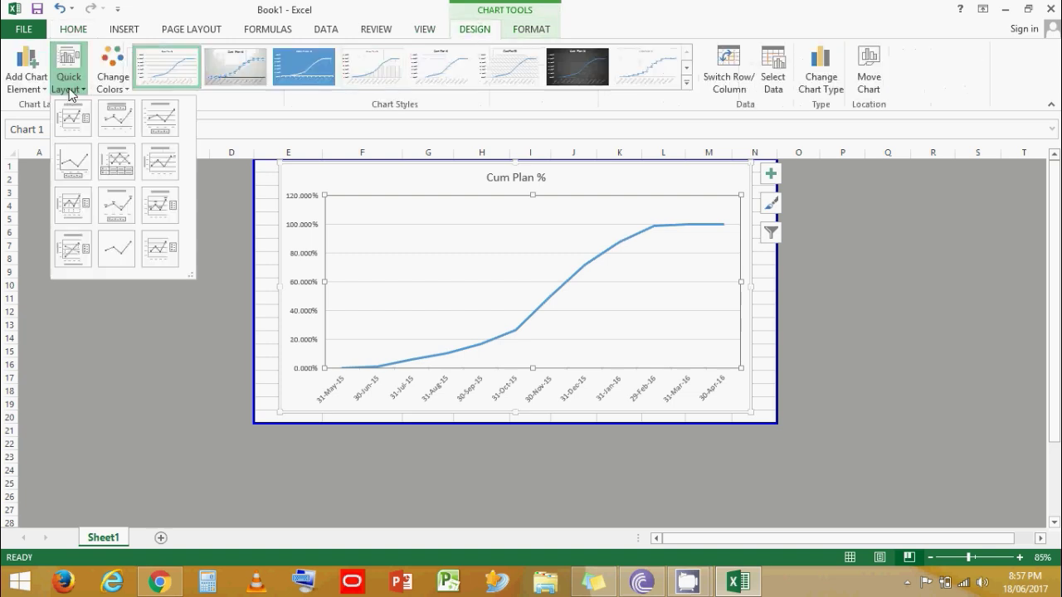
{"action": "left_click", "coordinate": [117, 169]}
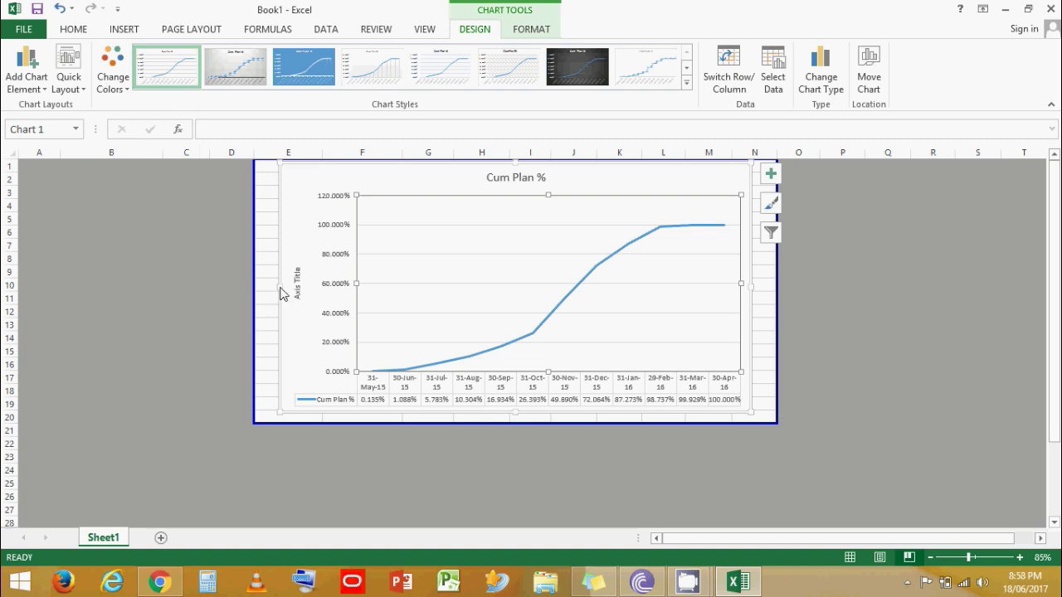
{"action": "left_click_drag", "start_coordinate": [277, 286], "coordinate": [268, 287]}
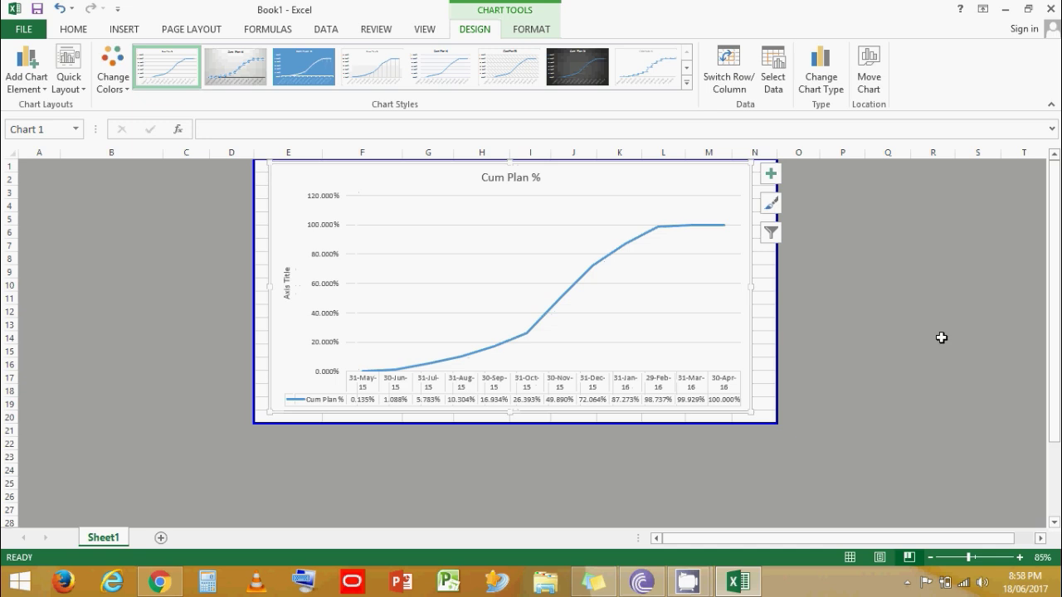
{"action": "left_click", "coordinate": [946, 367]}
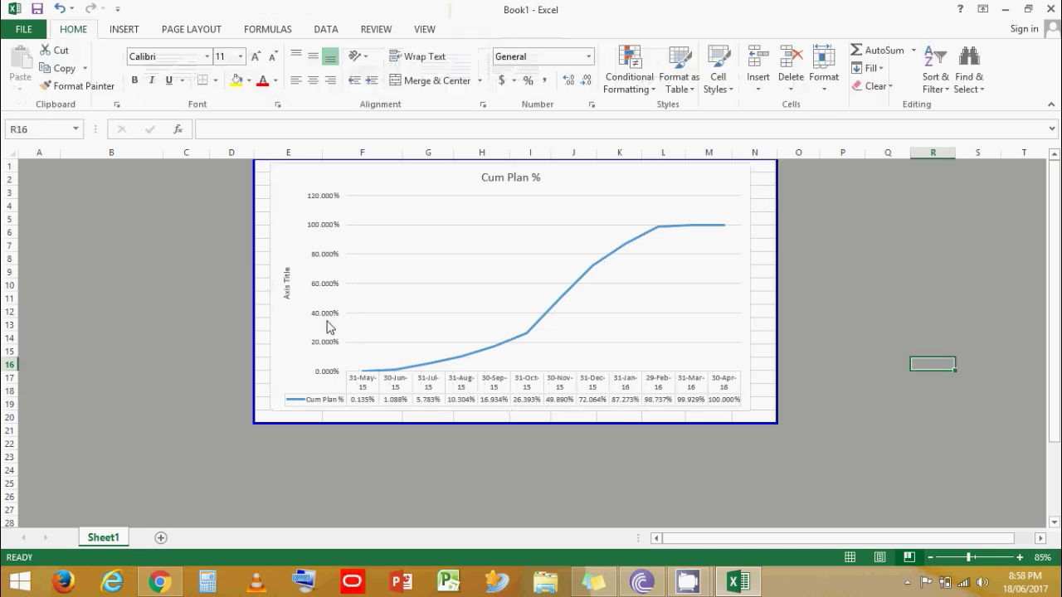
Step: Replace the vertical axis title text with "Cum Plan %"
{"action": "left_click", "coordinate": [286, 285]}
{"action": "key", "text": "BackSpace"}
{"action": "key", "text": "BackSpace"}
{"action": "key", "text": "BackSpace"}
{"action": "key", "text": "BackSpace"}
{"action": "key", "text": "BackSpace"}
{"action": "key", "text": "BackSpace"}
{"action": "key", "text": "BackSpace"}
{"action": "key", "text": "BackSpace"}
{"action": "key", "text": "BackSpace"}
{"action": "key", "text": "BackSpace"}
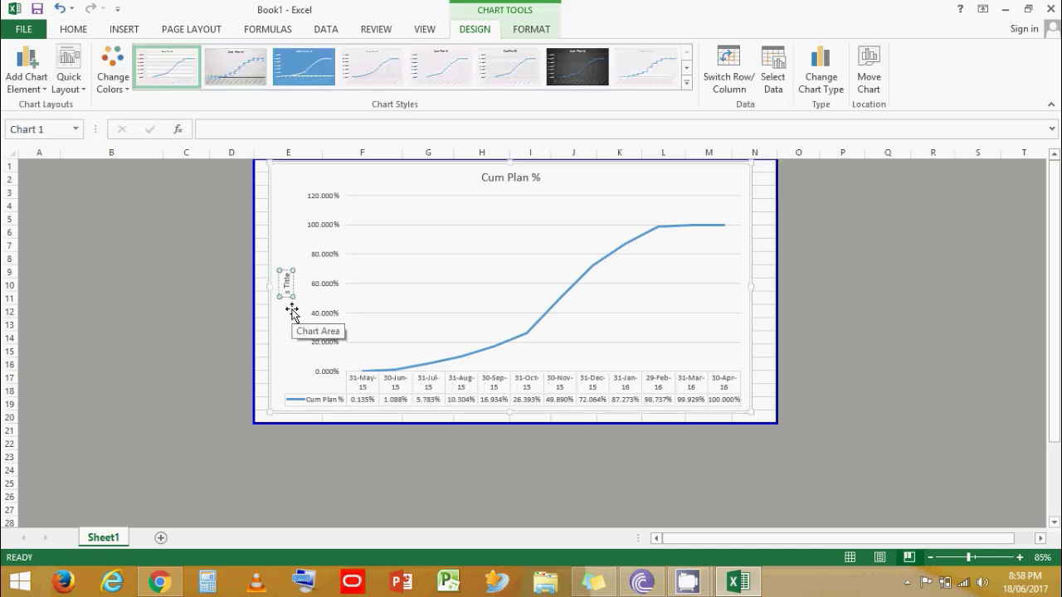
{"action": "type", "text": "Cum"}
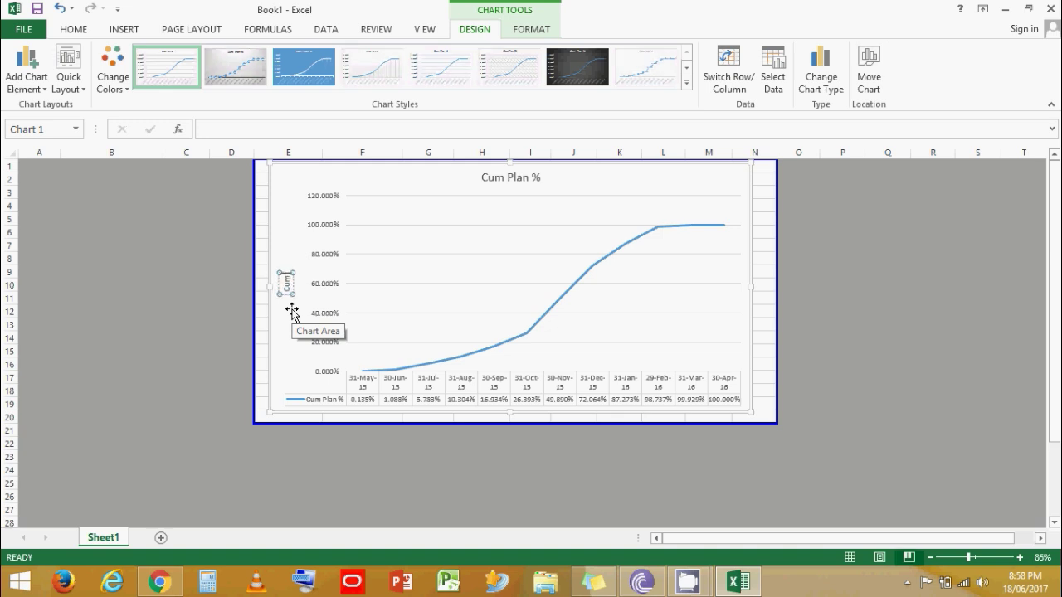
{"action": "type", "text": " Plan %"}
{"action": "left_click", "coordinate": [890, 247]}
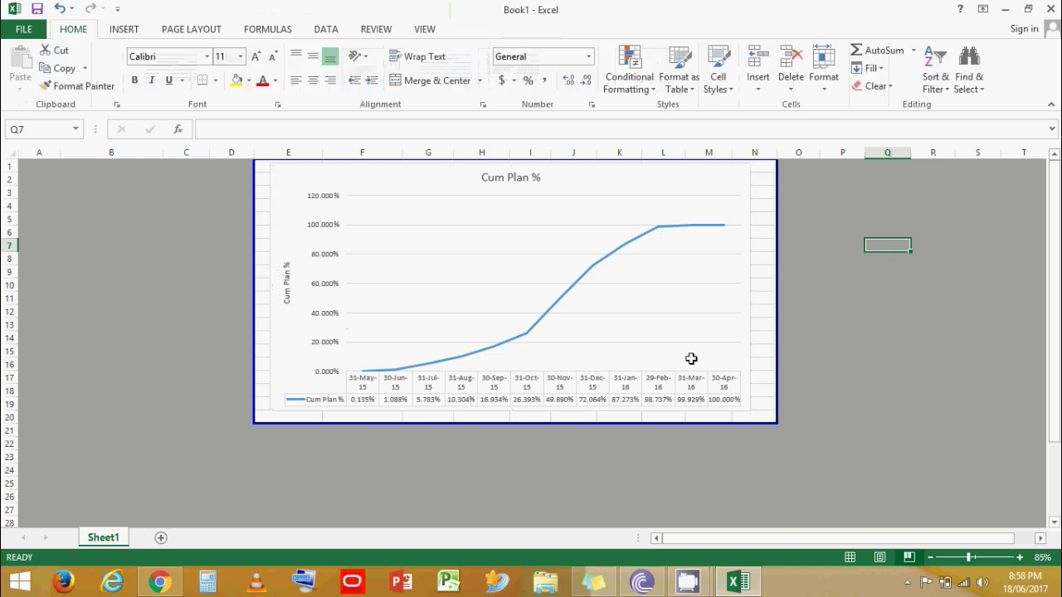
Step: Add data labels to the Cum Plan % line series
{"action": "left_click", "coordinate": [529, 340]}
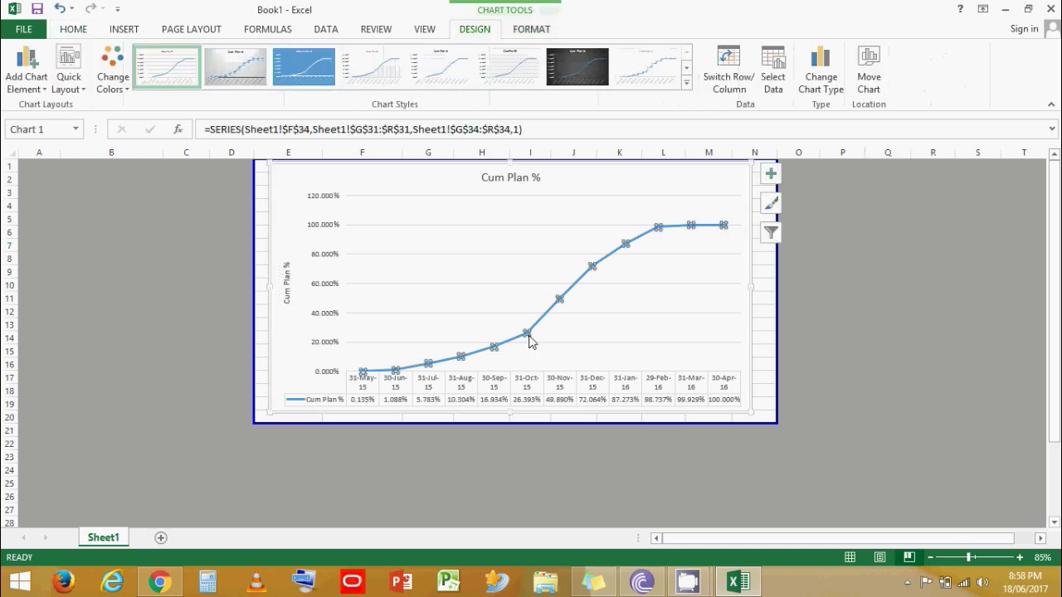
{"action": "right_click", "coordinate": [528, 337]}
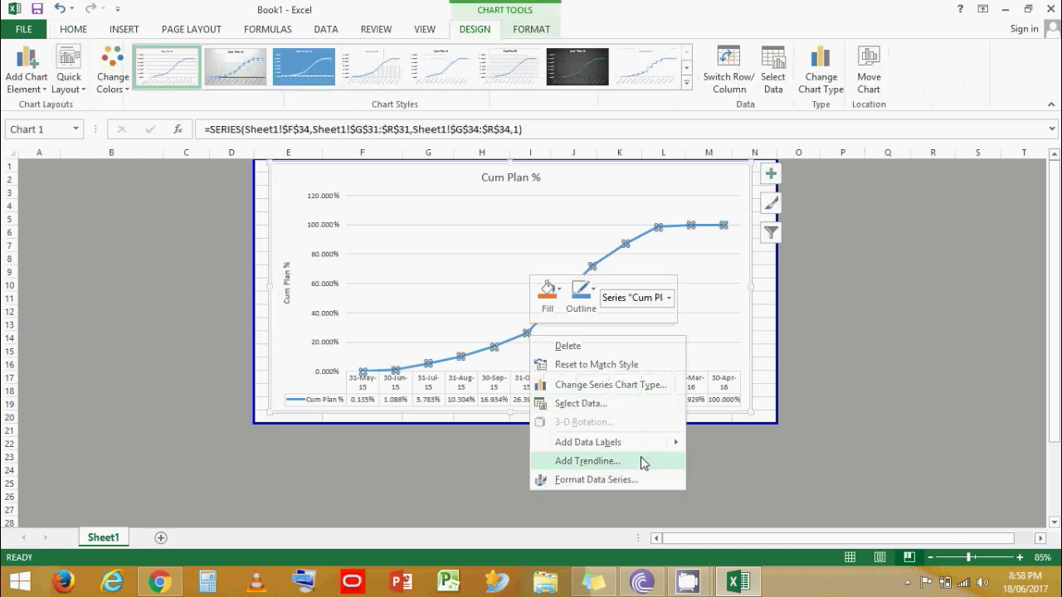
{"action": "mouse_move", "coordinate": [640, 447]}
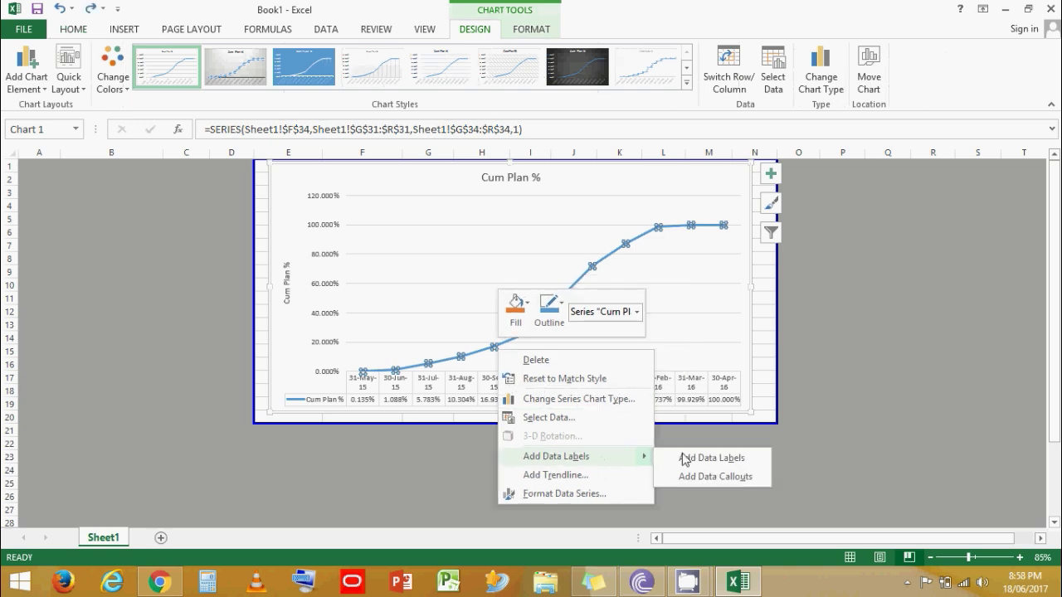
{"action": "left_click", "coordinate": [692, 449]}
{"action": "left_click", "coordinate": [694, 455]}
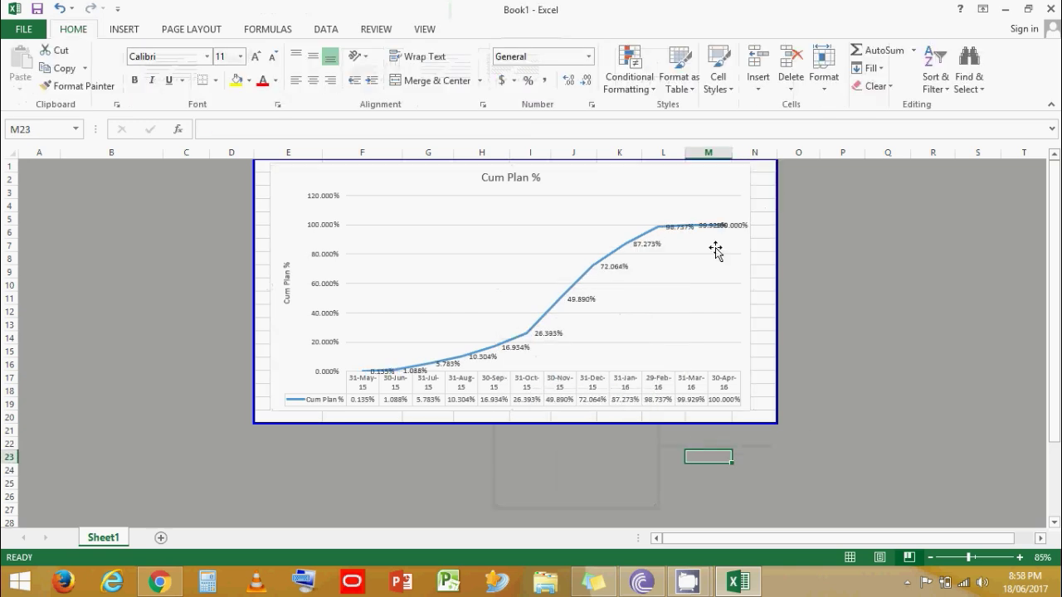
Step: Set the label position of the Cum Plan % data labels to Above
{"action": "left_click", "coordinate": [620, 267]}
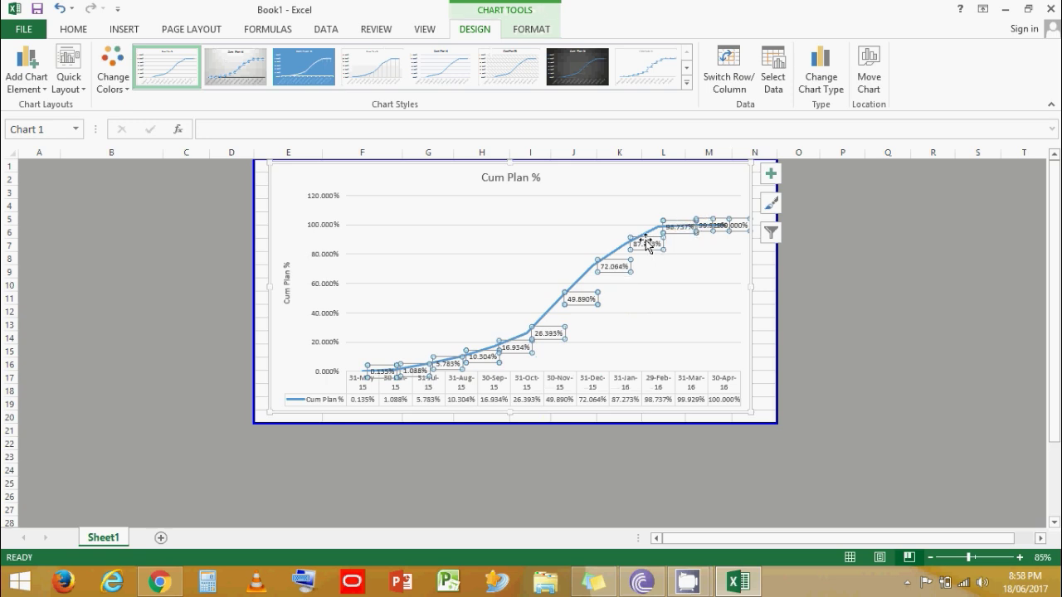
{"action": "right_click", "coordinate": [646, 244]}
{"action": "left_click", "coordinate": [733, 405]}
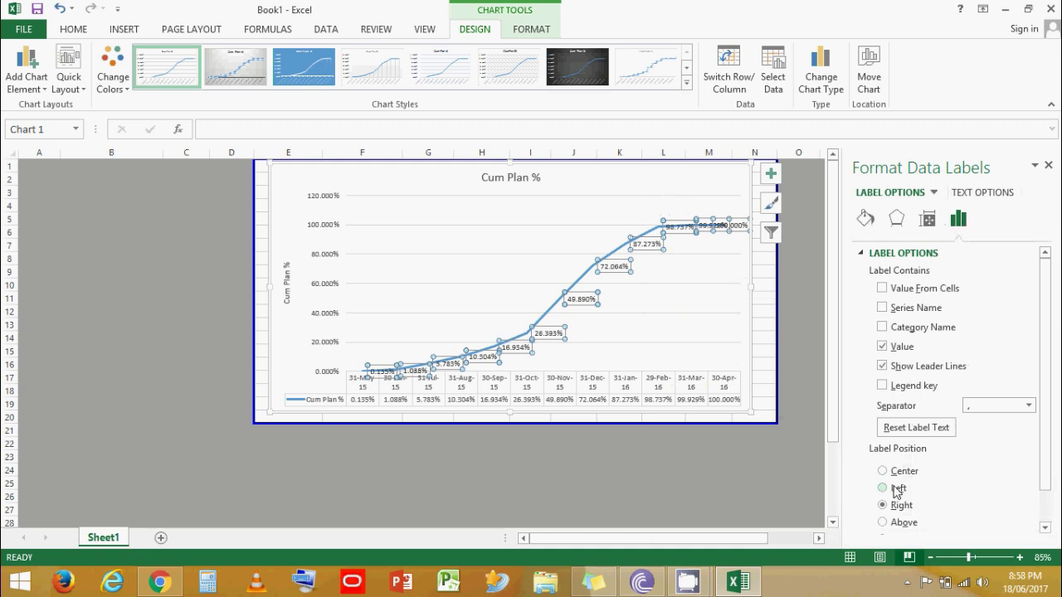
{"action": "left_click", "coordinate": [887, 525]}
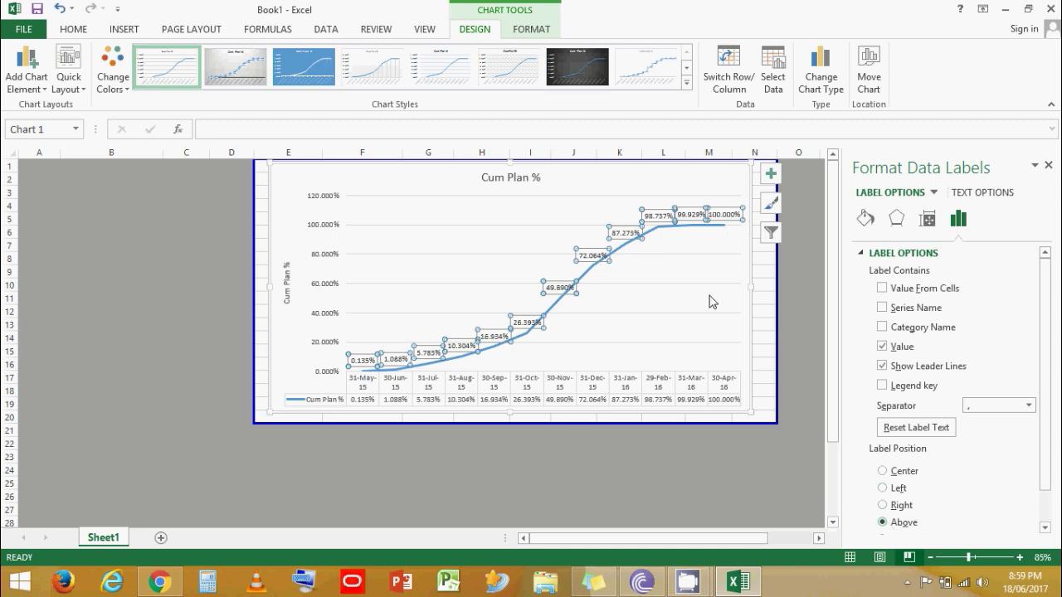
{"action": "left_click", "coordinate": [802, 295]}
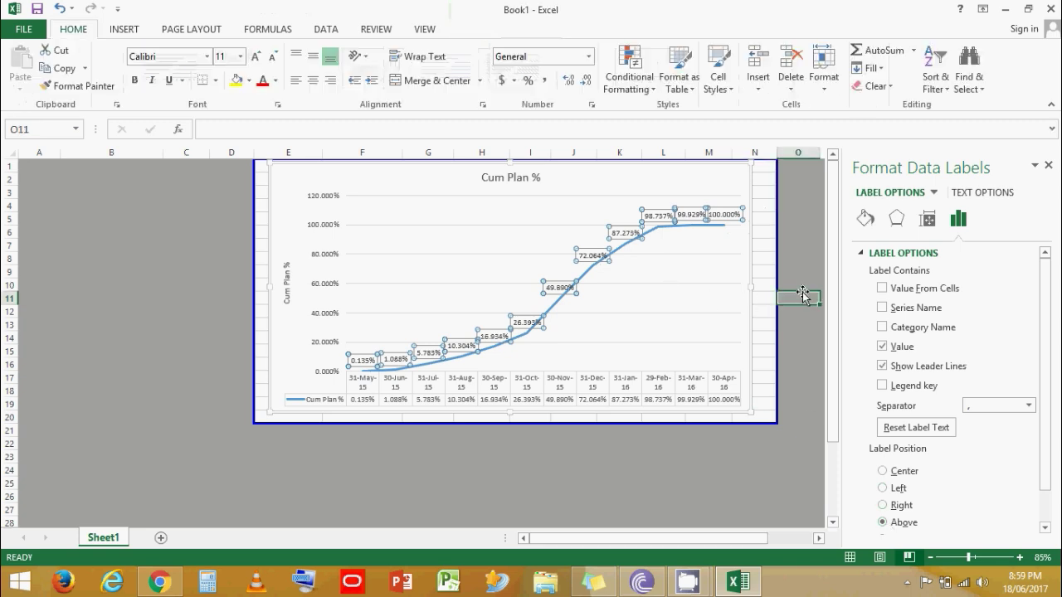
Step: Give the Cum Plan % line series built-in diamond markers with a size of 9
{"action": "left_click", "coordinate": [489, 348]}
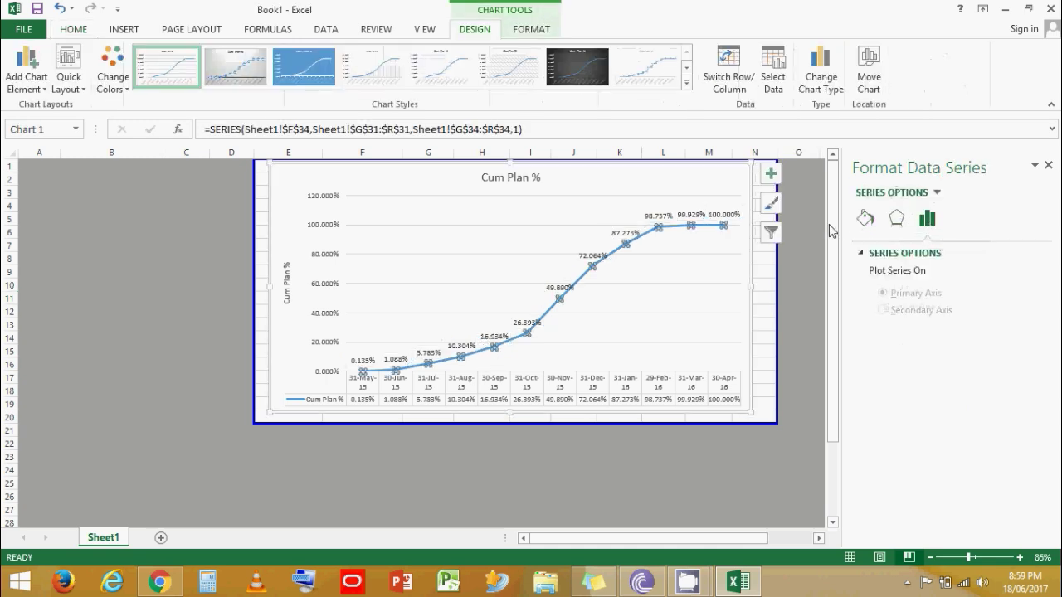
{"action": "left_click", "coordinate": [865, 220]}
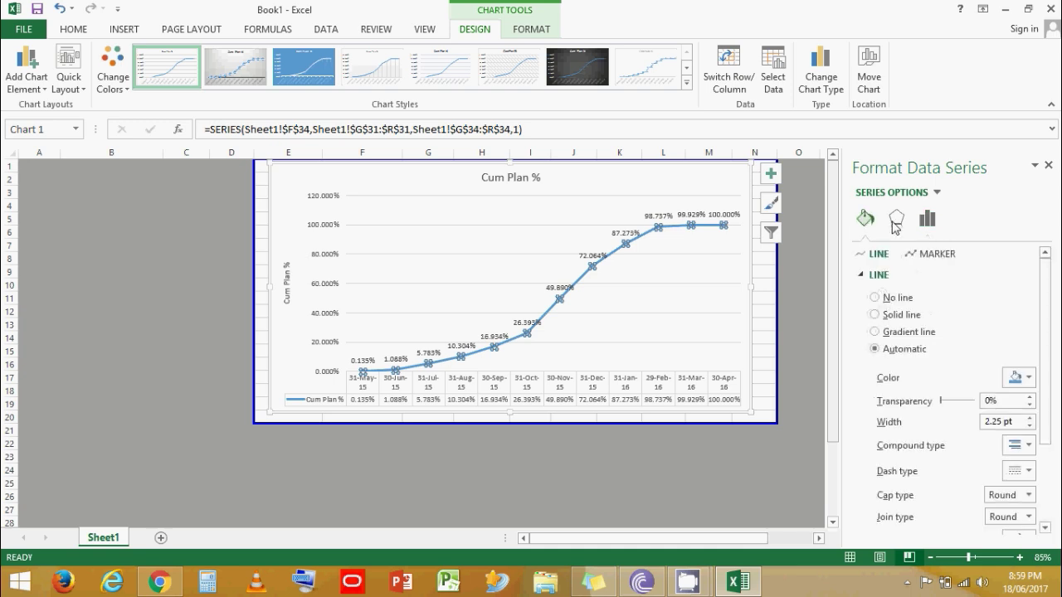
{"action": "left_click", "coordinate": [935, 255]}
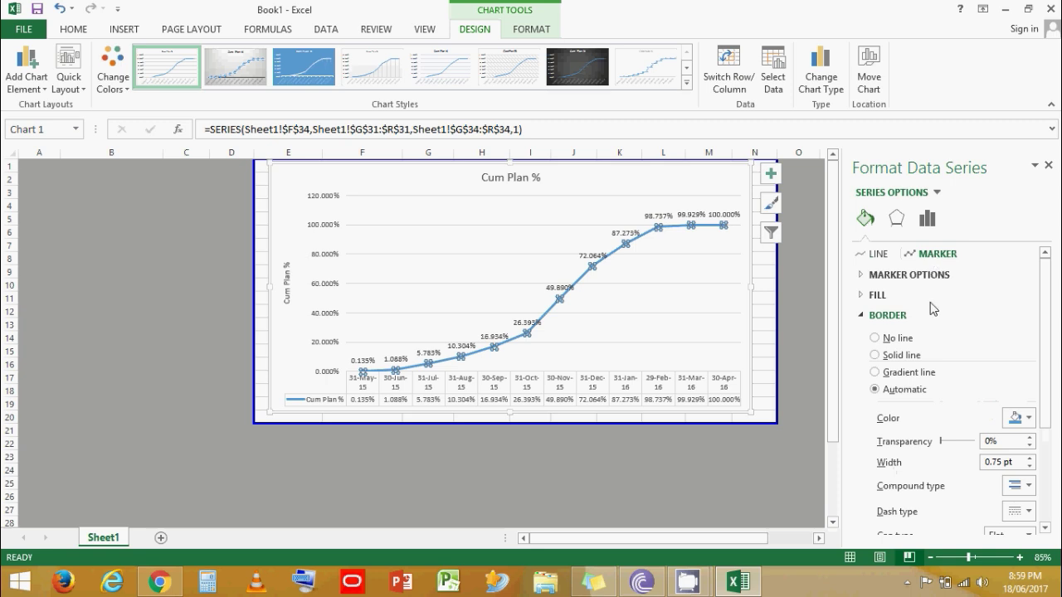
{"action": "left_click", "coordinate": [864, 278]}
{"action": "left_click", "coordinate": [876, 331]}
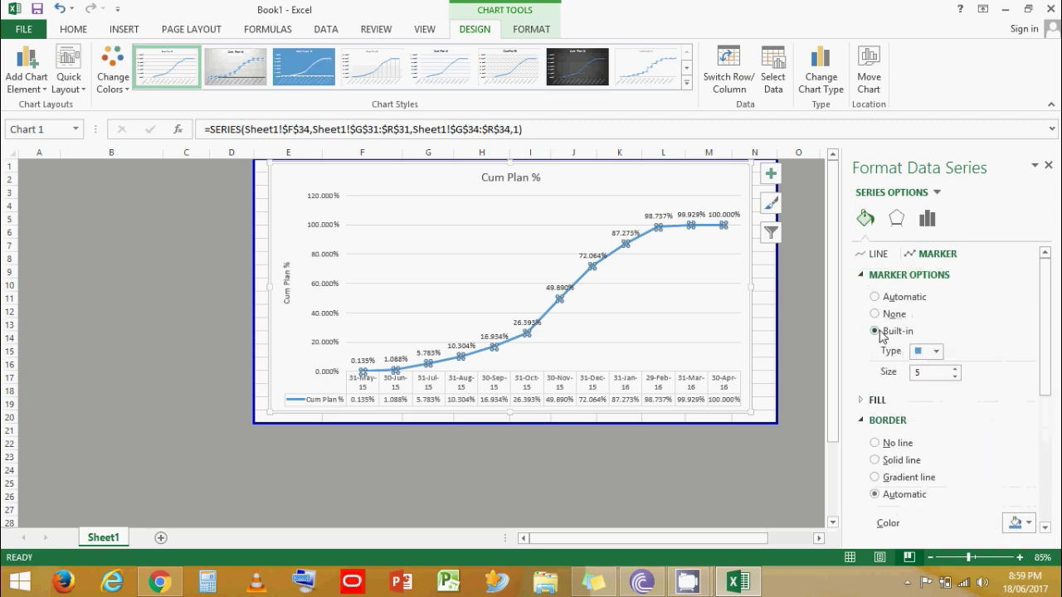
{"action": "left_click", "coordinate": [936, 351]}
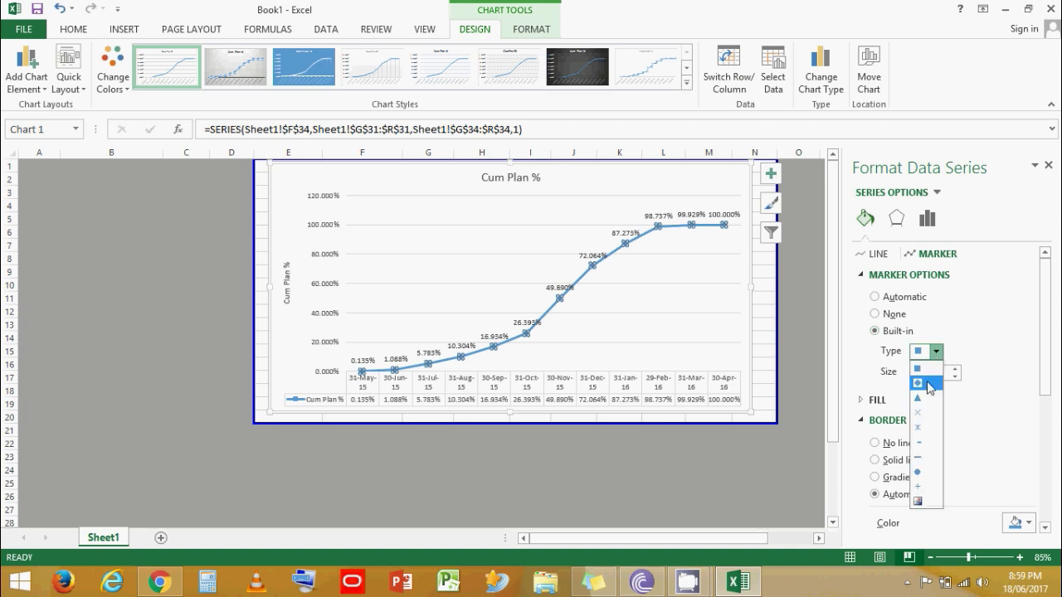
{"action": "left_click", "coordinate": [928, 383]}
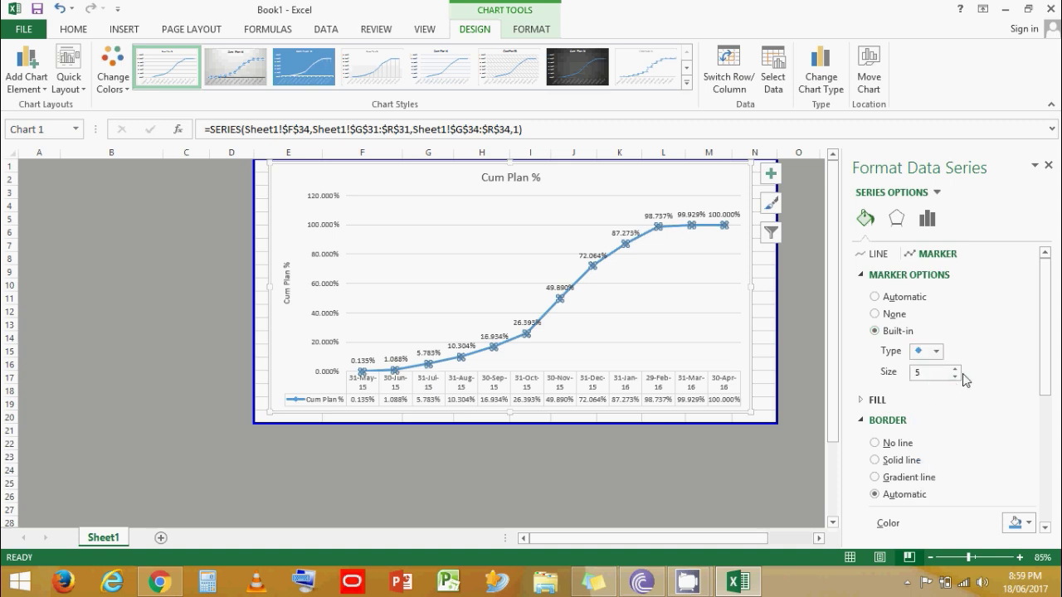
{"action": "left_click", "coordinate": [956, 369]}
{"action": "left_click", "coordinate": [956, 369]}
{"action": "left_click", "coordinate": [956, 370]}
{"action": "left_click", "coordinate": [956, 369]}
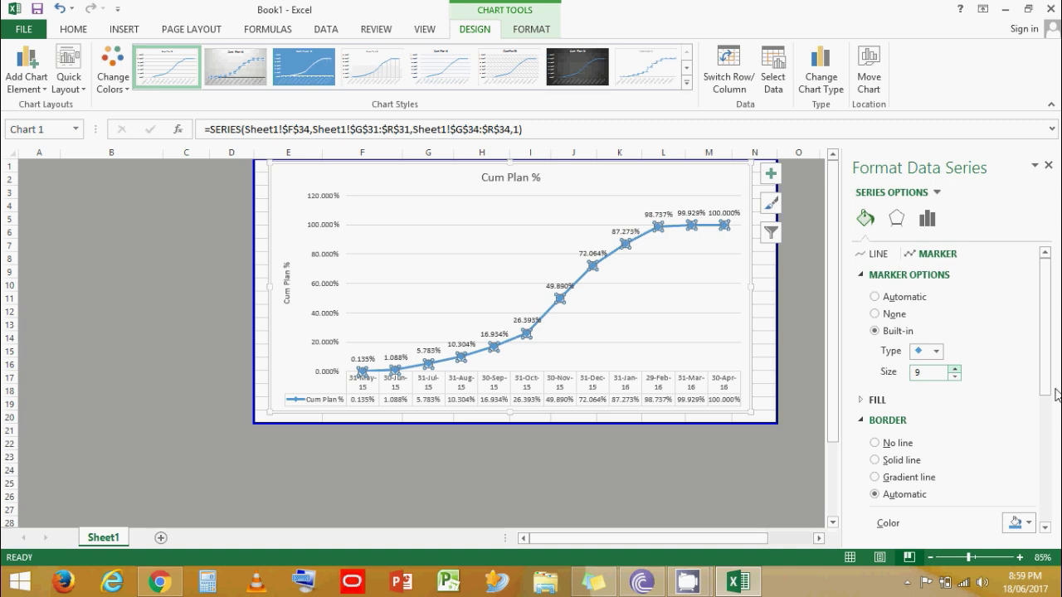
Step: Set the border color of the Cum Plan % series markers to black and close the formatting options
{"action": "left_click_drag", "start_coordinate": [1050, 390], "coordinate": [1052, 438]}
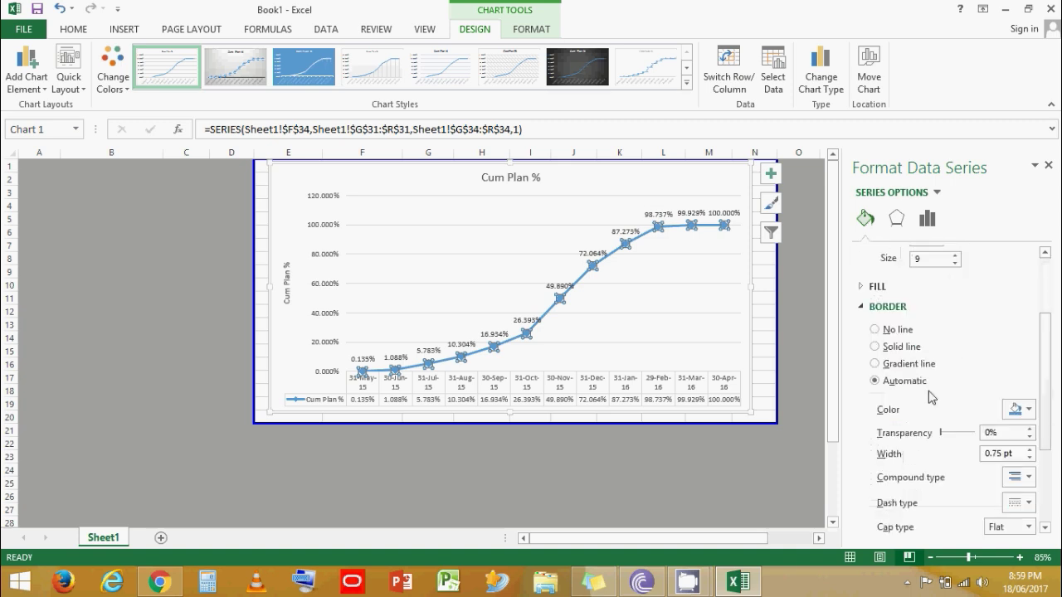
{"action": "left_click", "coordinate": [1019, 409]}
{"action": "left_click", "coordinate": [946, 445]}
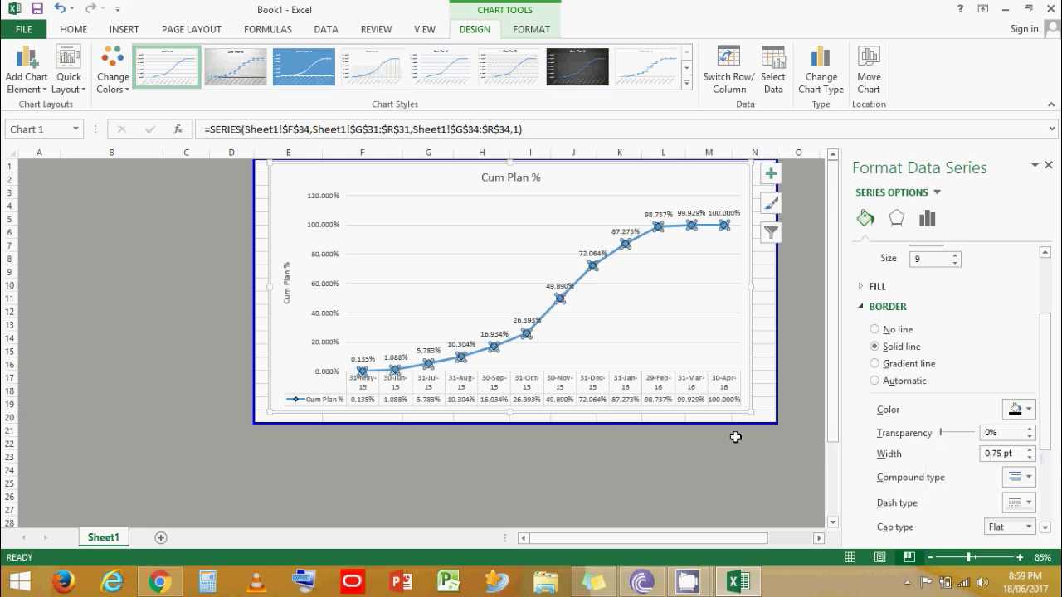
{"action": "left_click", "coordinate": [736, 444]}
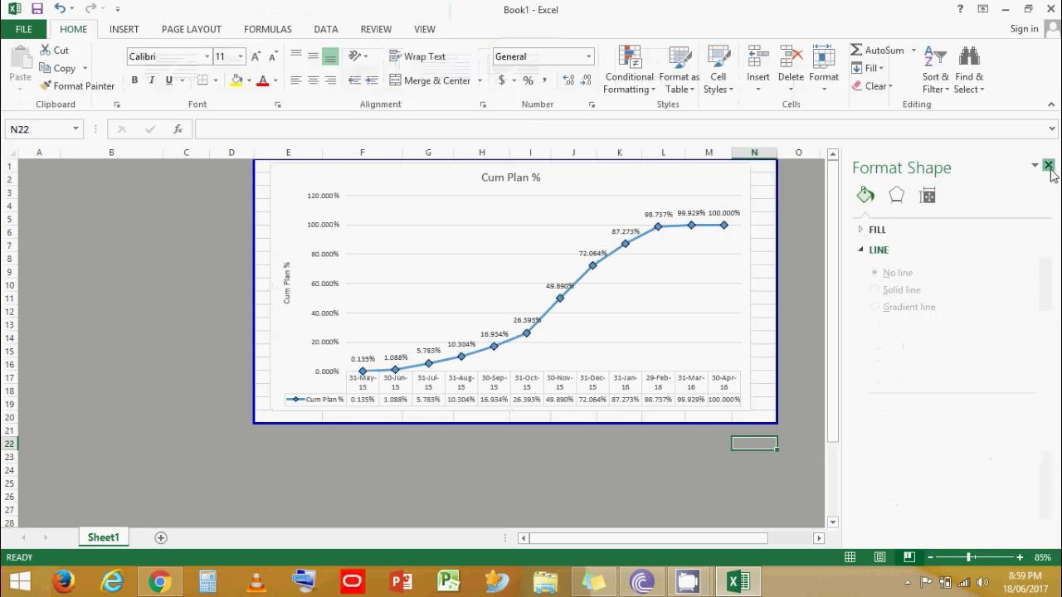
{"action": "left_click", "coordinate": [1048, 165]}
Step: Replace the chart title text with "S - Curve"
{"action": "scroll", "coordinate": [697, 298], "scroll_direction": "up", "scroll_amount": 2}
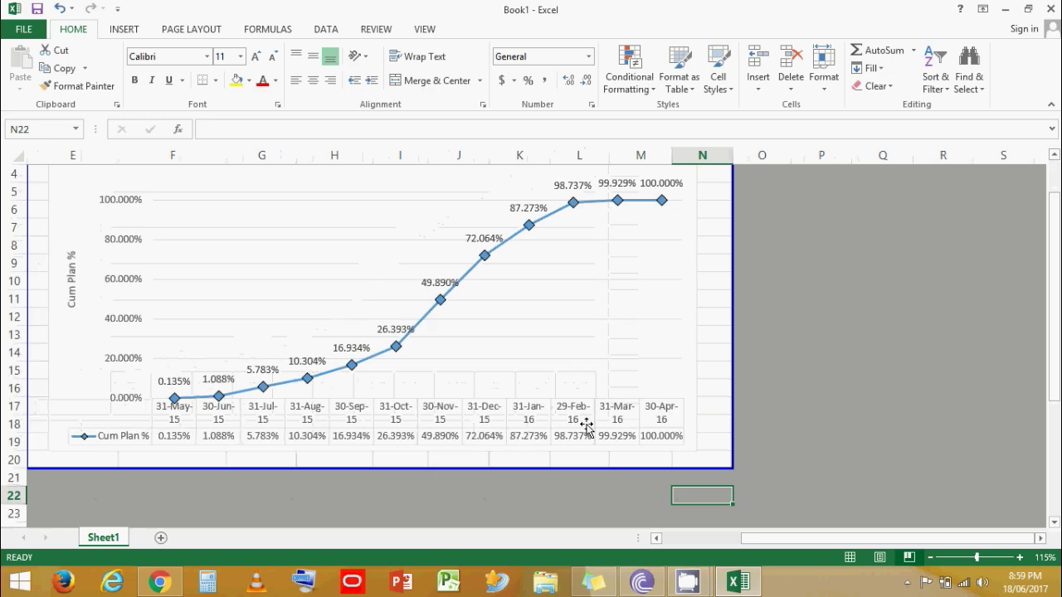
{"action": "left_click_drag", "start_coordinate": [874, 540], "coordinate": [821, 547]}
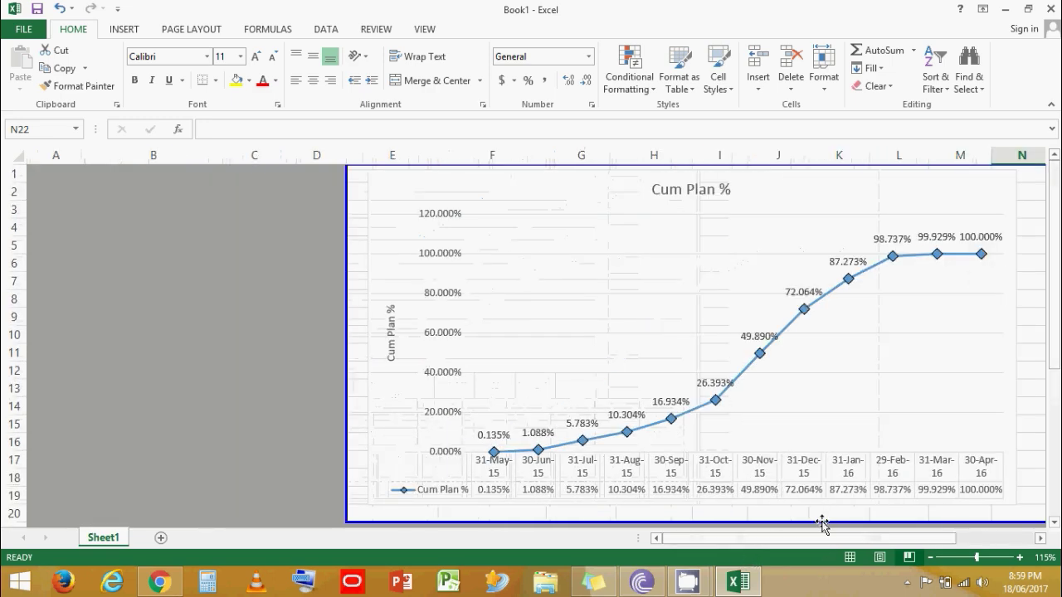
{"action": "left_click", "coordinate": [689, 190]}
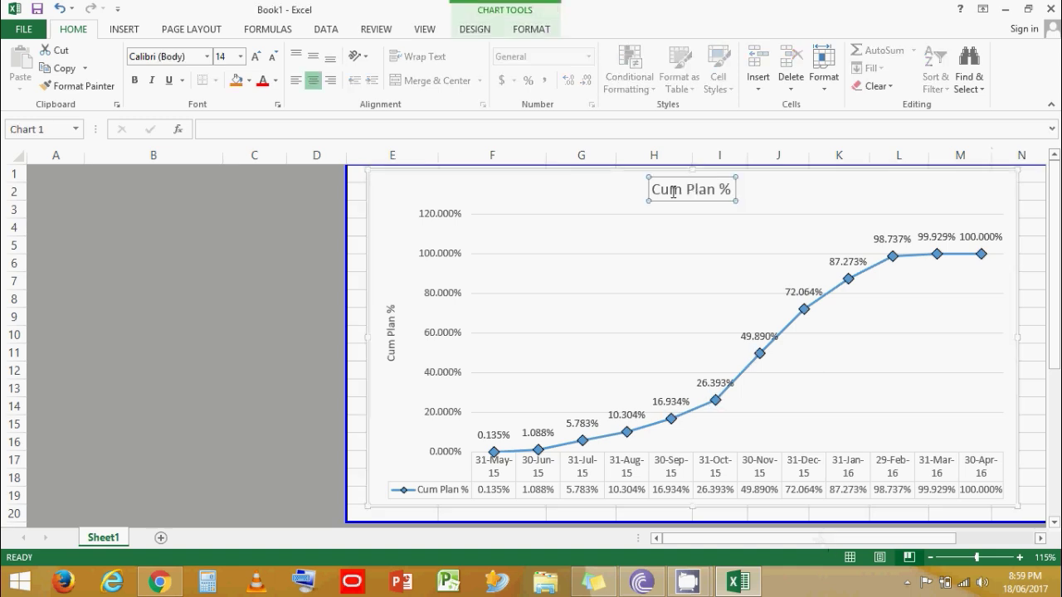
{"action": "double_click", "coordinate": [672, 190]}
{"action": "key", "text": "Delete"}
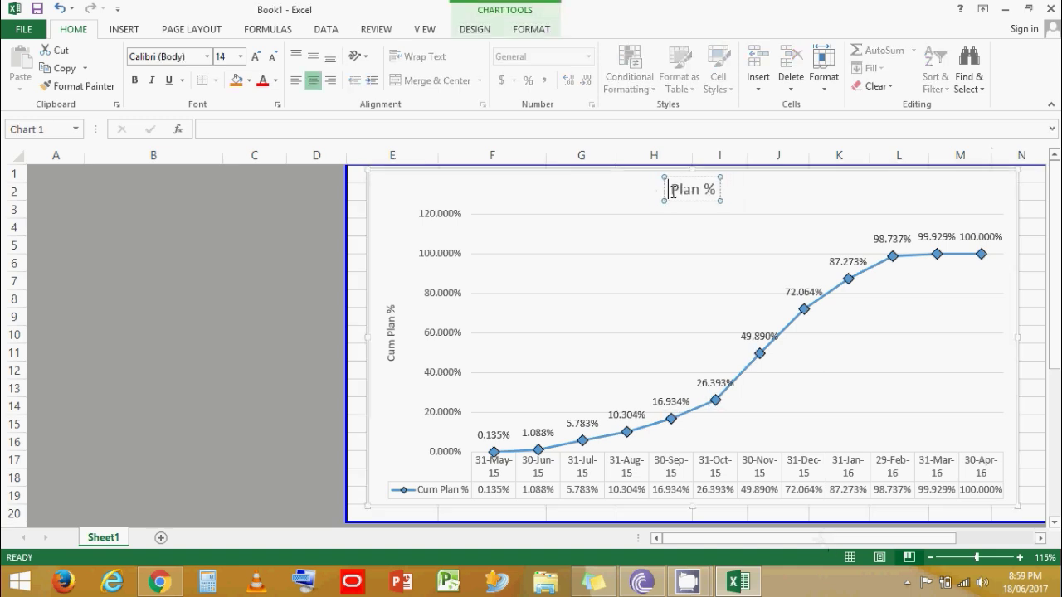
{"action": "key", "text": "shift+End"}
{"action": "key", "text": "Delete"}
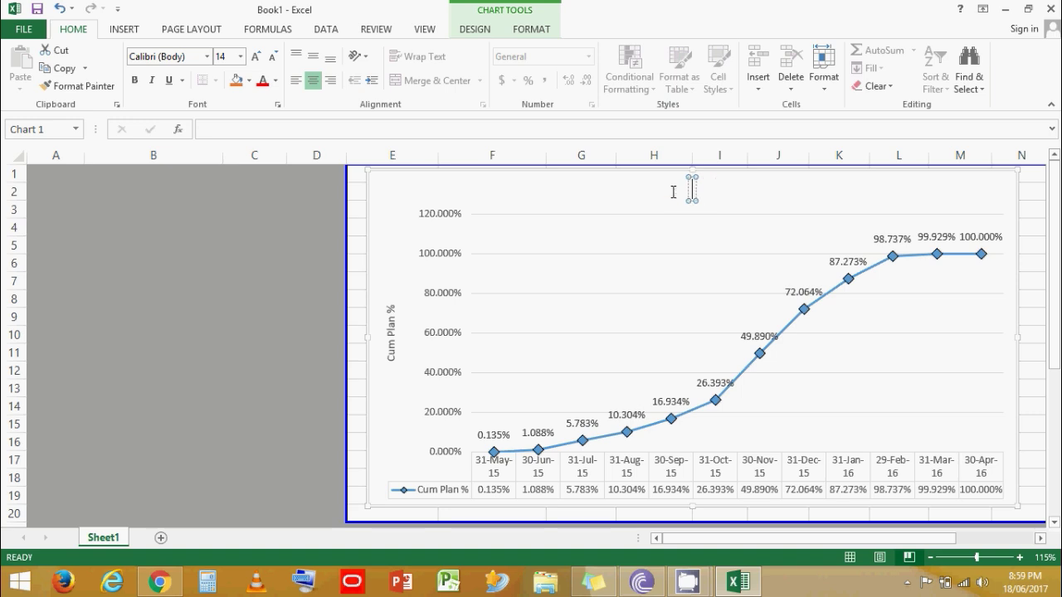
{"action": "type", "text": "S -V"}
{"action": "key", "text": "BackSpace"}
{"action": "type", "text": "Curve"}
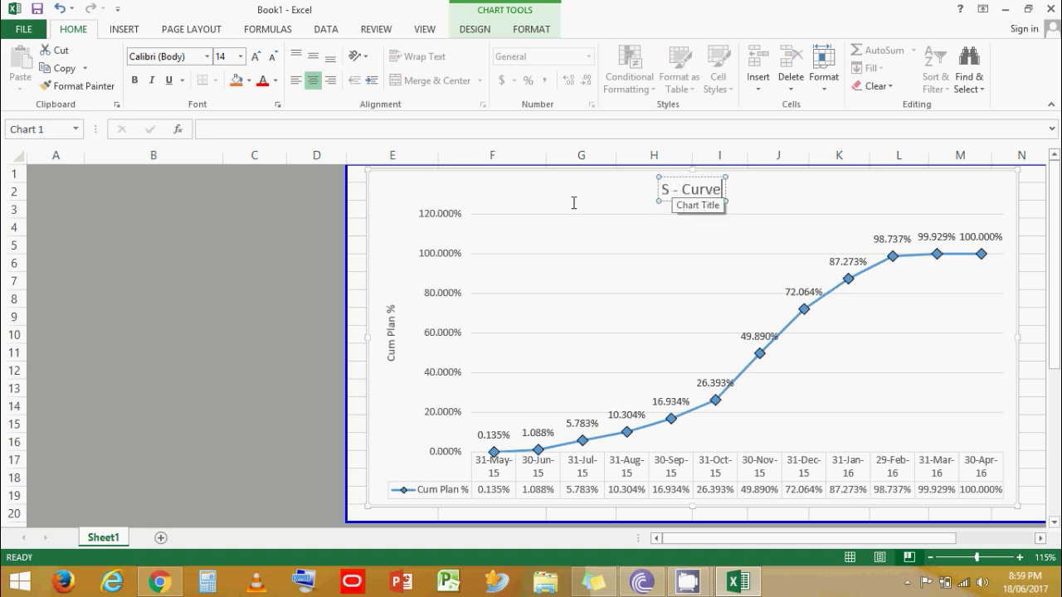
{"action": "left_click", "coordinate": [165, 334]}
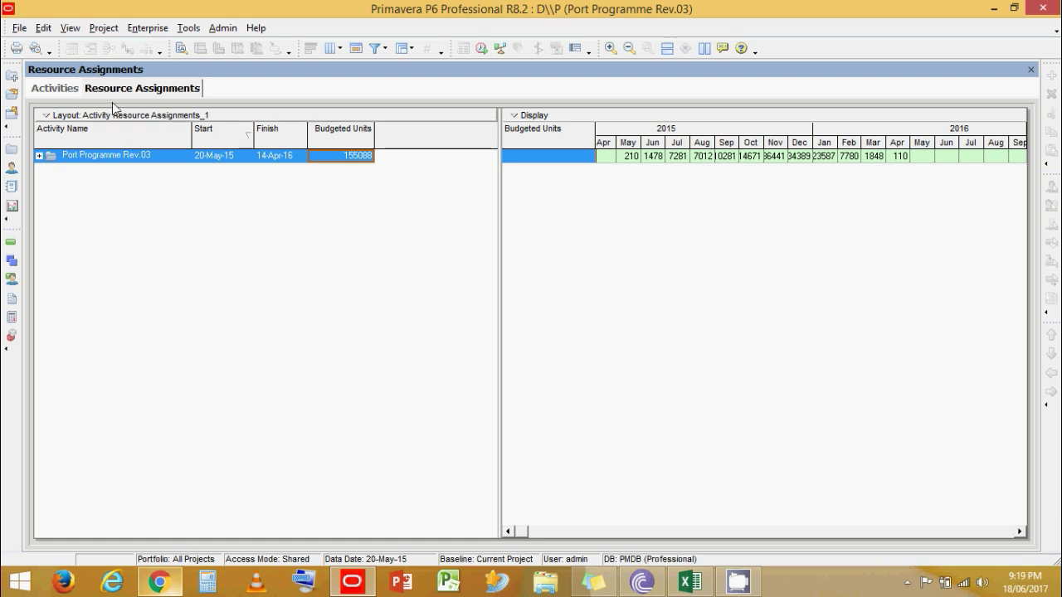
Step: In Primavera P6, apply the resource assignments filter where Resource Type equals Labor
{"action": "left_click", "coordinate": [379, 50]}
{"action": "left_click", "coordinate": [422, 73]}
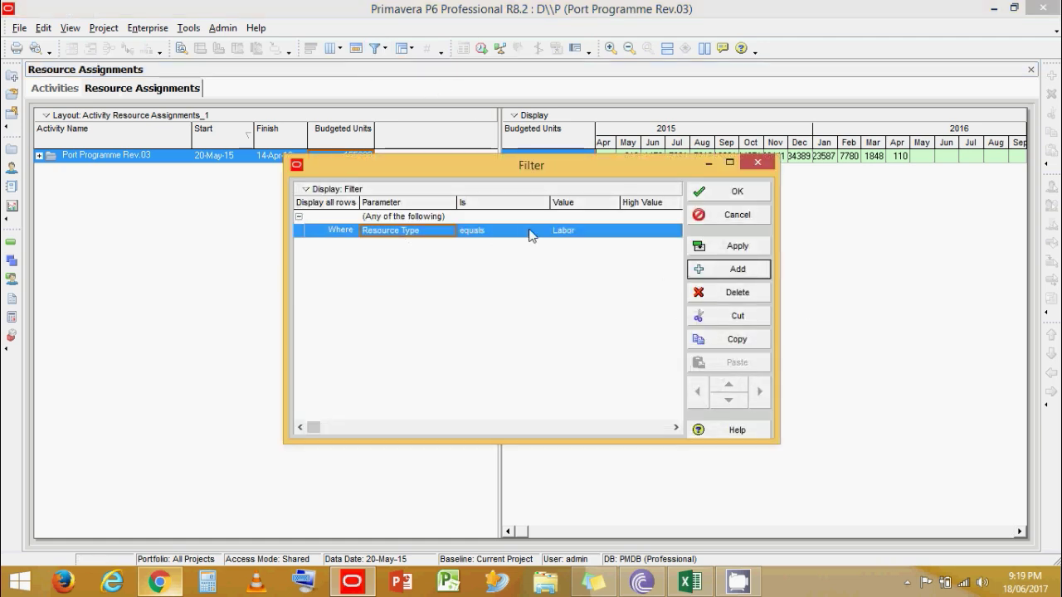
{"action": "left_click", "coordinate": [733, 246]}
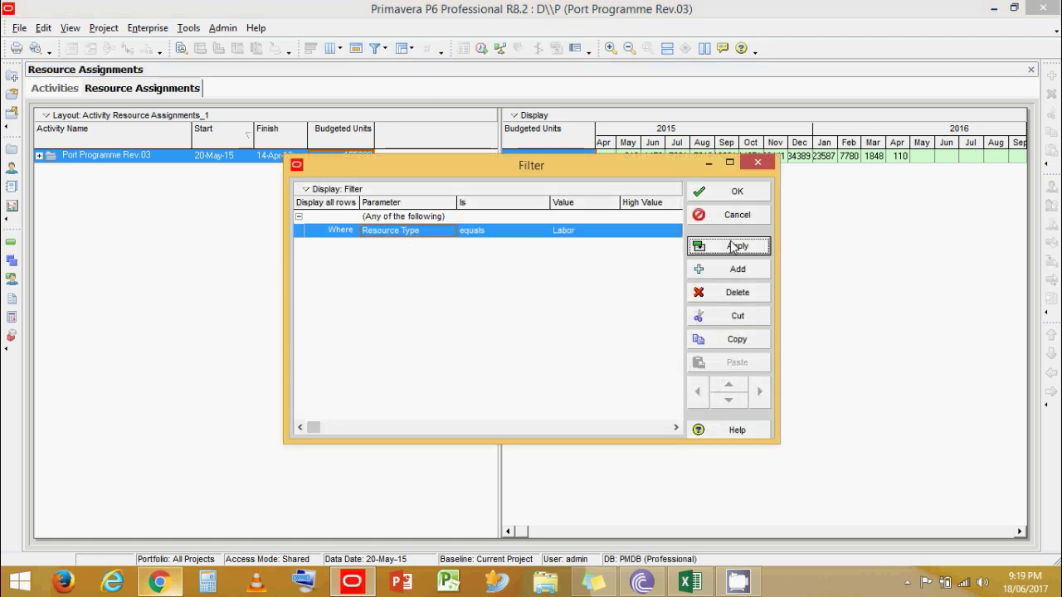
{"action": "left_click", "coordinate": [736, 191]}
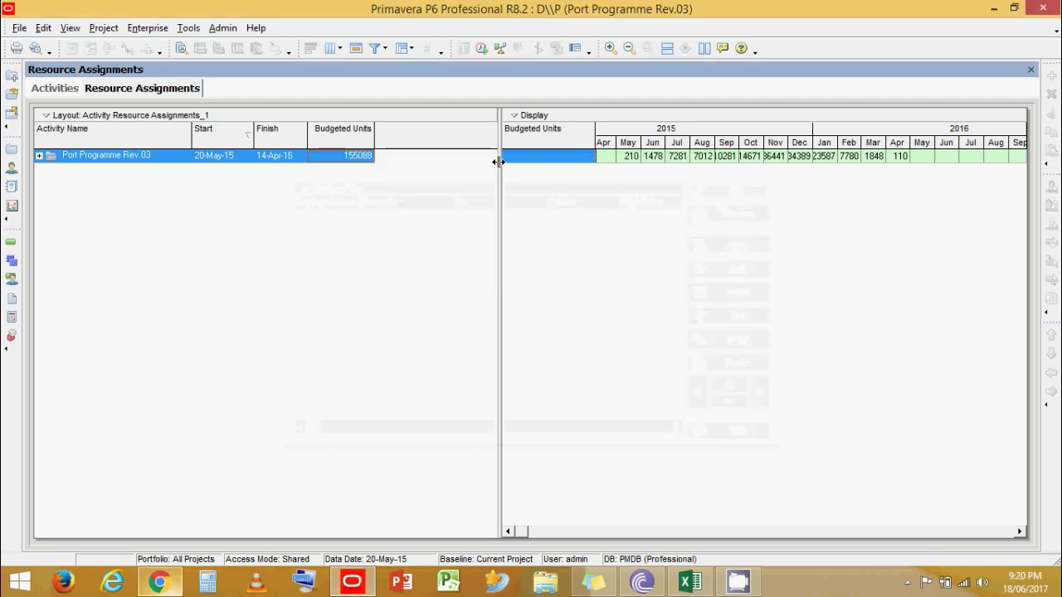
Step: Add the time-interval fields Remaining Early Units and Remaining Late Units to the resource assignments spreadsheet and apply them
{"action": "right_click", "coordinate": [533, 138]}
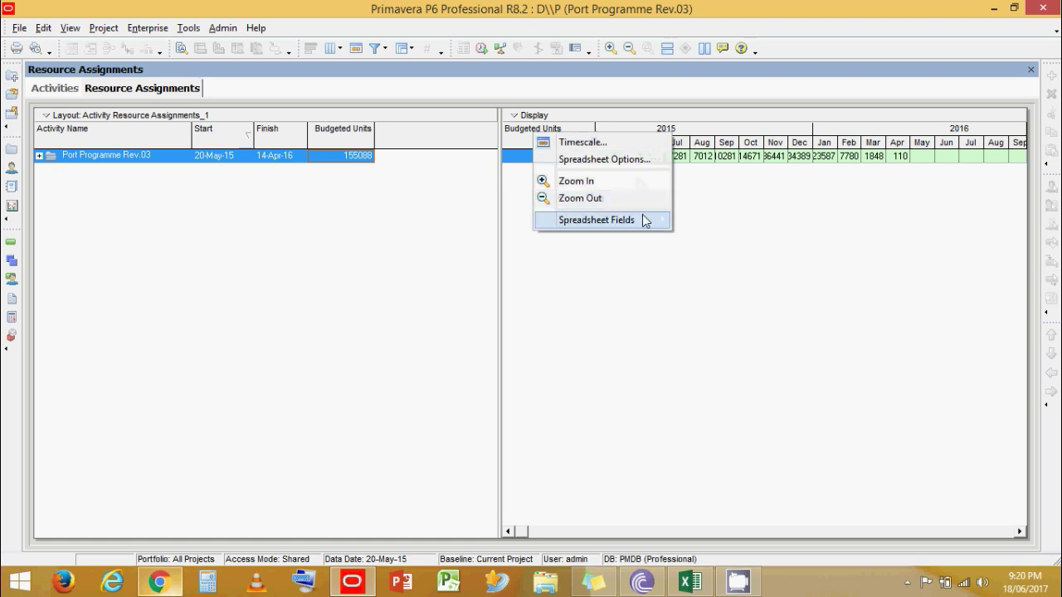
{"action": "mouse_move", "coordinate": [645, 221]}
{"action": "left_click", "coordinate": [754, 270]}
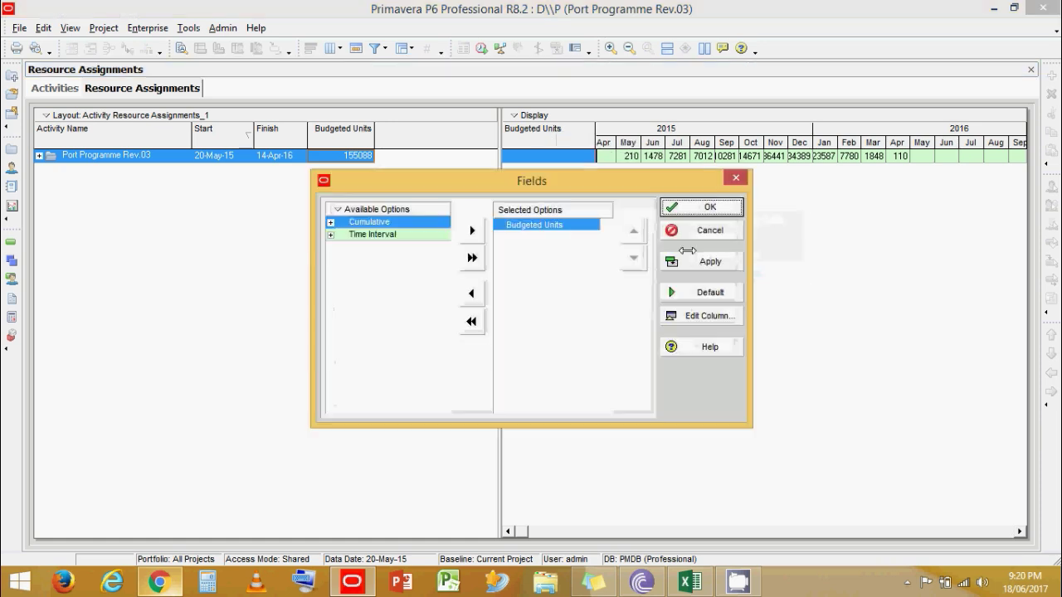
{"action": "left_click", "coordinate": [331, 235]}
{"action": "left_click", "coordinate": [341, 270]}
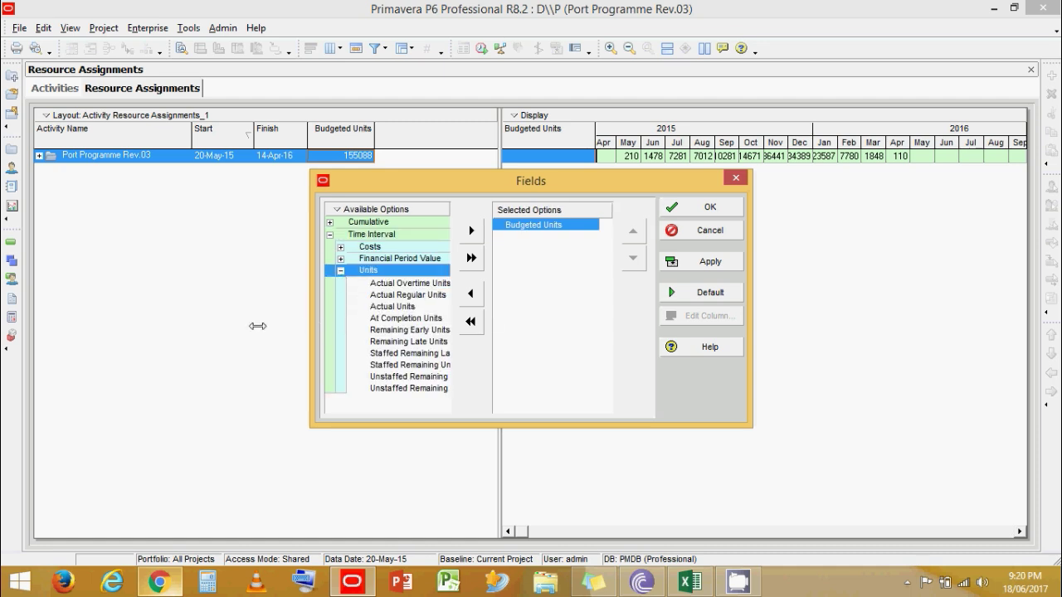
{"action": "left_click_drag", "start_coordinate": [313, 325], "coordinate": [253, 326]}
{"action": "left_click", "coordinate": [316, 330]}
{"action": "left_click", "coordinate": [443, 231]}
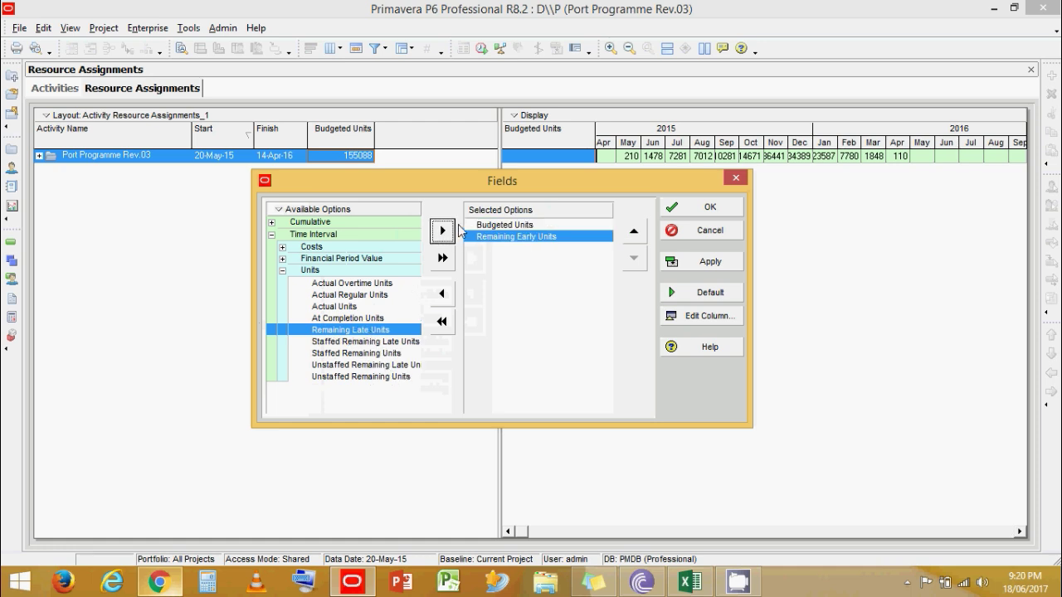
{"action": "left_click", "coordinate": [446, 232]}
{"action": "left_click", "coordinate": [679, 262]}
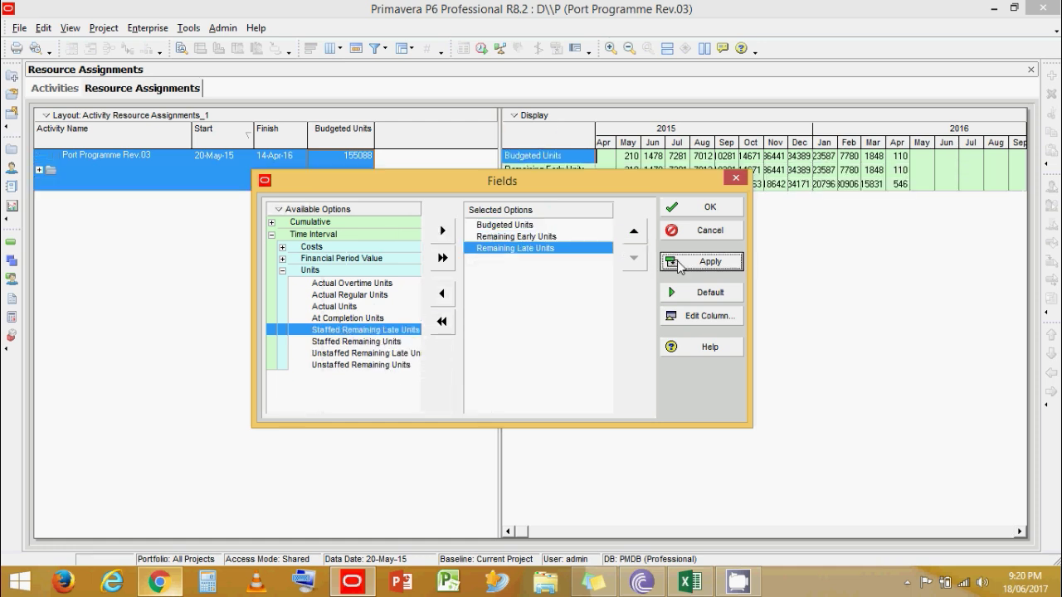
{"action": "left_click", "coordinate": [521, 237]}
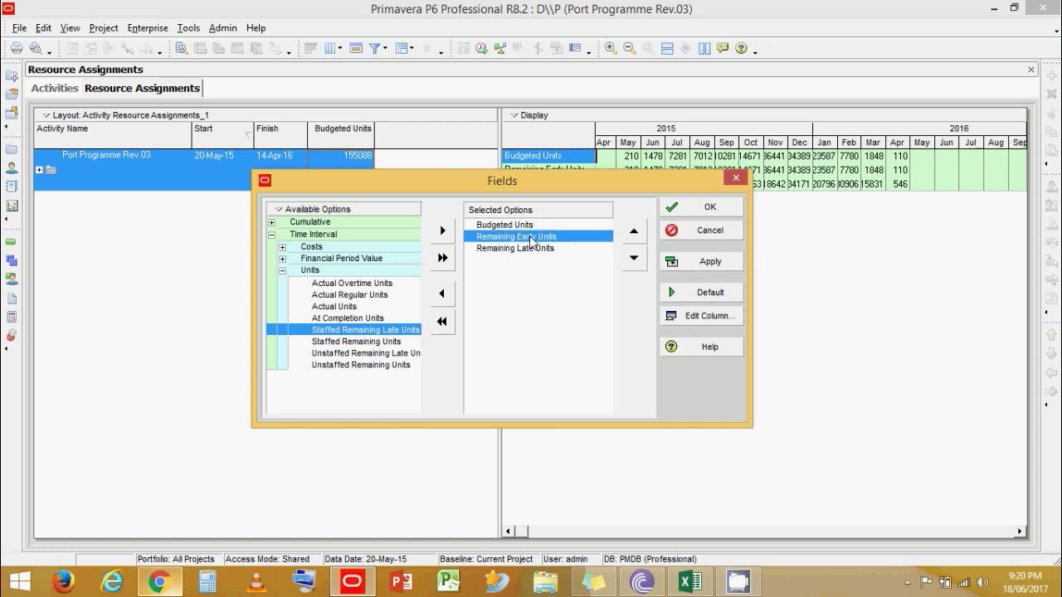
{"action": "left_click", "coordinate": [547, 250]}
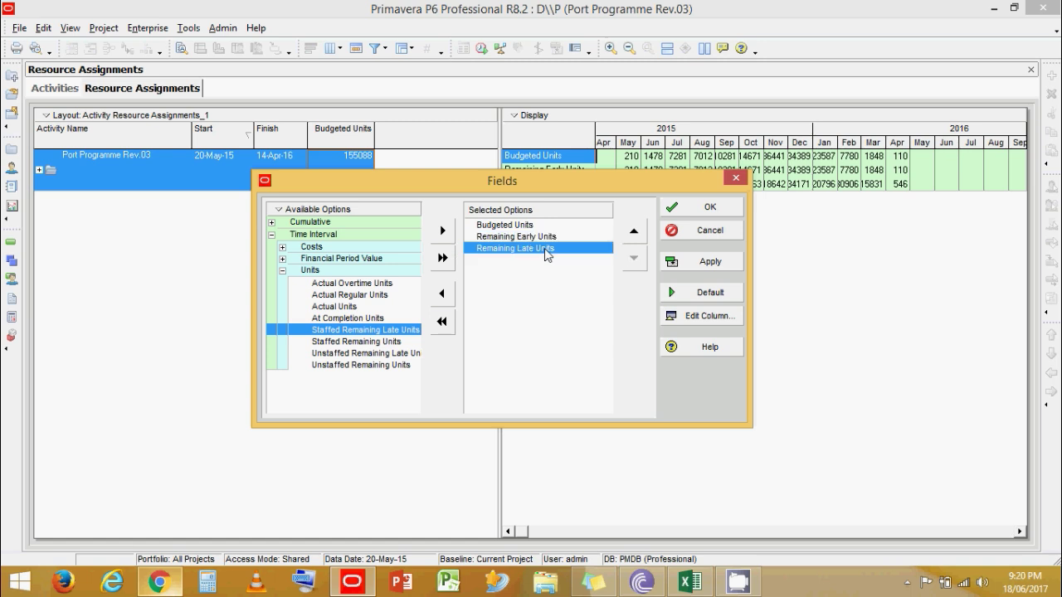
{"action": "left_click", "coordinate": [500, 238]}
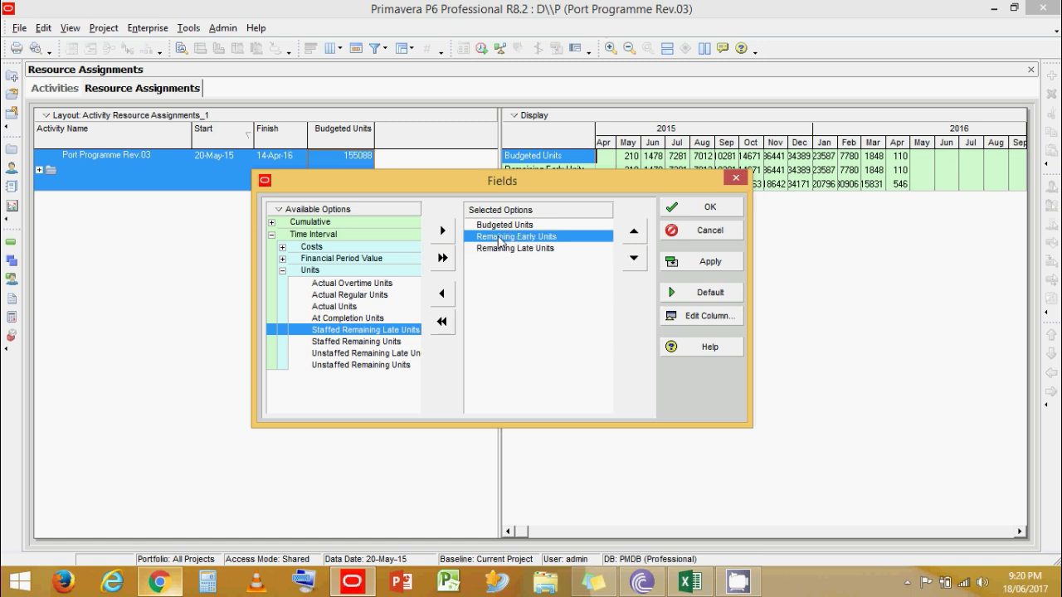
{"action": "left_click", "coordinate": [538, 250]}
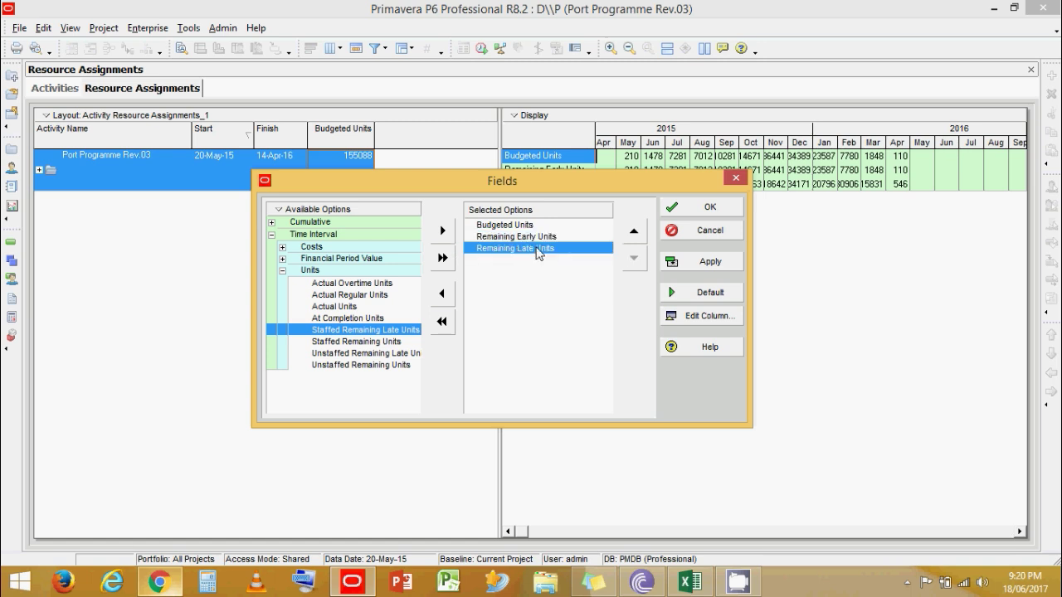
{"action": "key", "text": "Up"}
{"action": "left_click", "coordinate": [525, 254]}
{"action": "key", "text": "Up"}
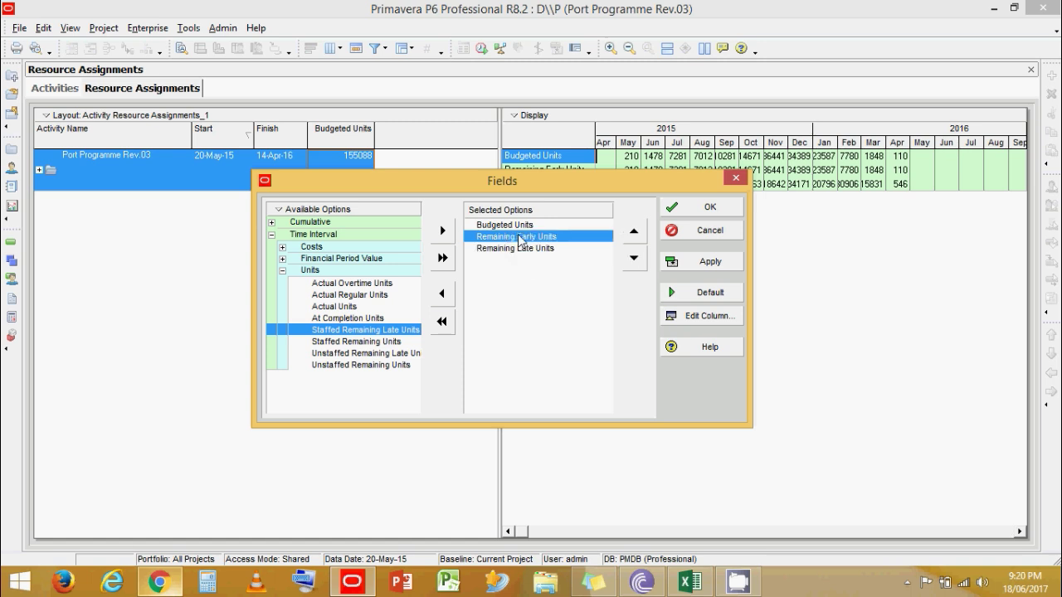
{"action": "left_click", "coordinate": [520, 250]}
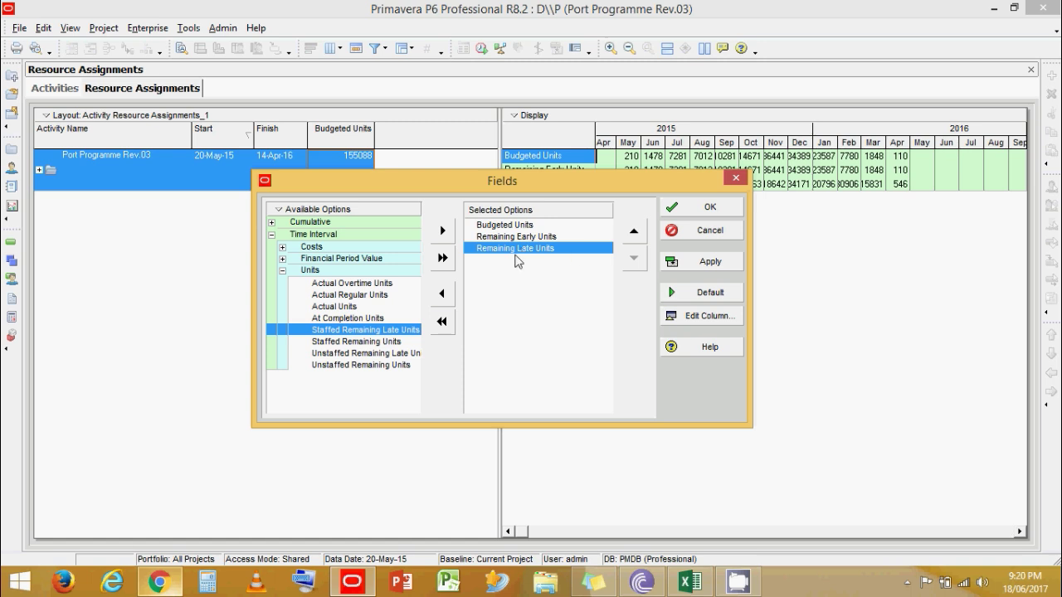
Step: Remove Remaining Early Units from the selected spreadsheet fields, keeping Budgeted Units and Remaining Late Units, and apply the selection
{"action": "left_click", "coordinate": [537, 240]}
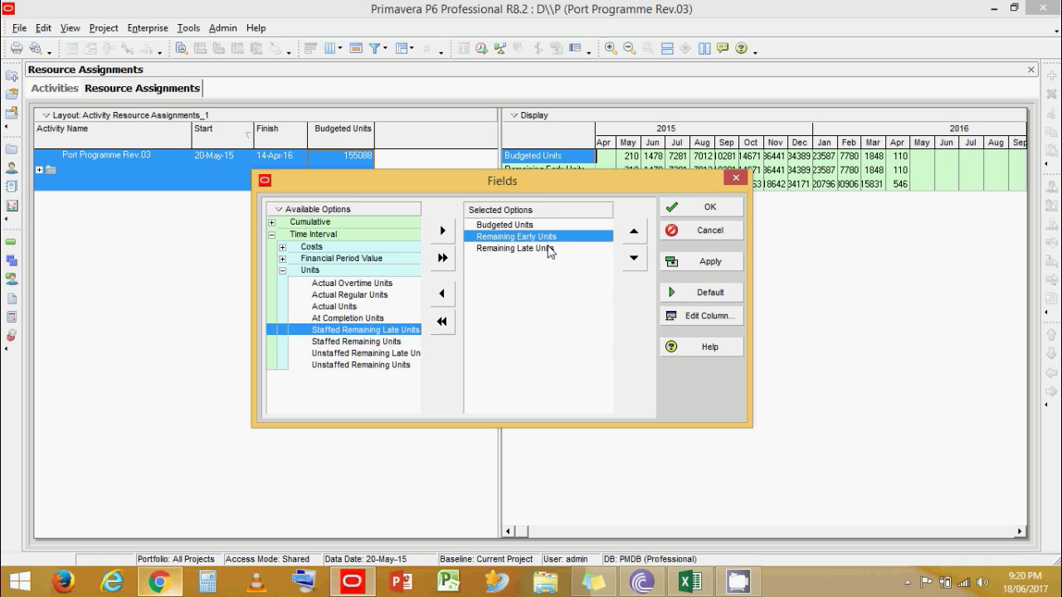
{"action": "left_click", "coordinate": [442, 294]}
{"action": "left_click", "coordinate": [528, 225]}
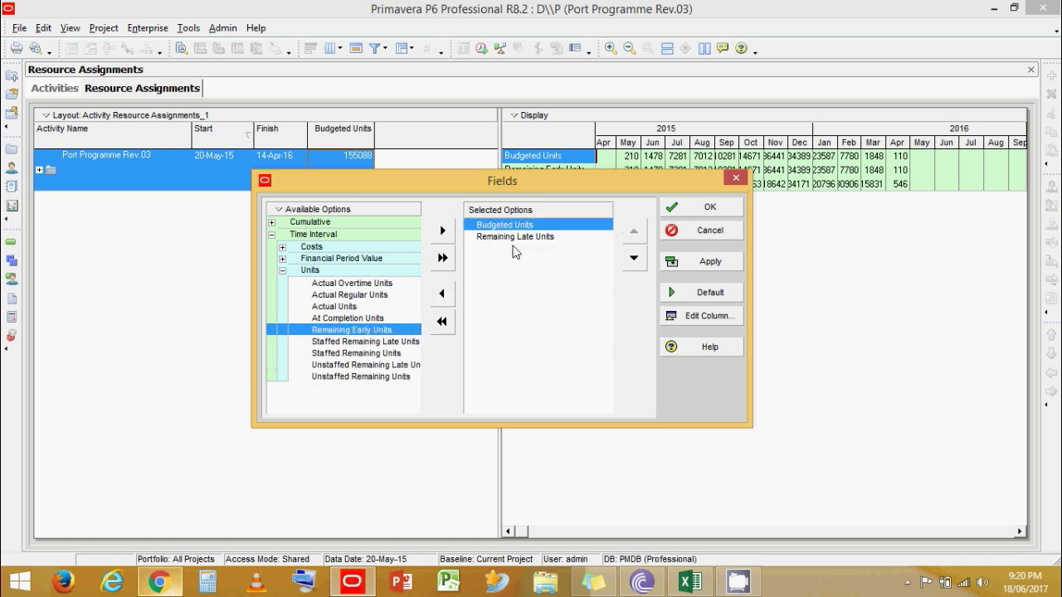
{"action": "left_click", "coordinate": [511, 239]}
{"action": "left_click", "coordinate": [690, 263]}
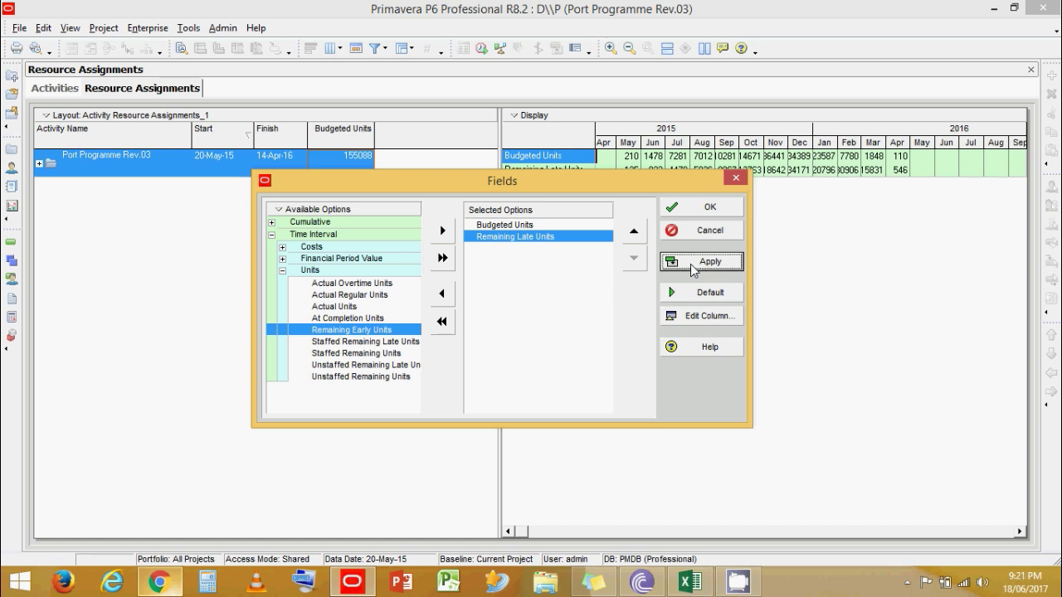
{"action": "left_click", "coordinate": [677, 209]}
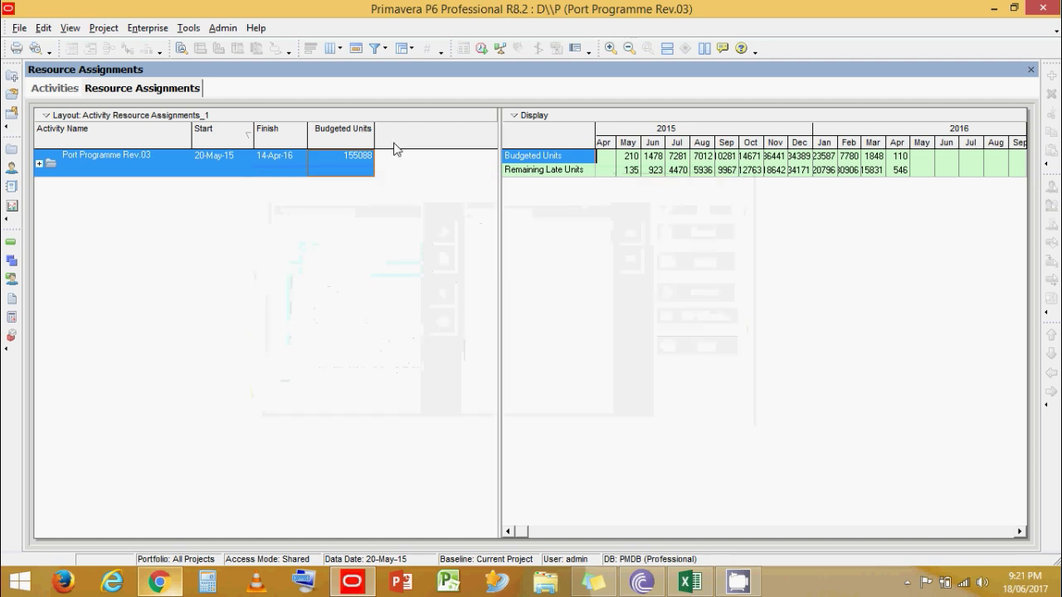
Step: Add the Actual Units column after Budgeted Units in the resource assignments table and widen it to show its full heading
{"action": "right_click", "coordinate": [395, 149]}
{"action": "mouse_move", "coordinate": [508, 230]}
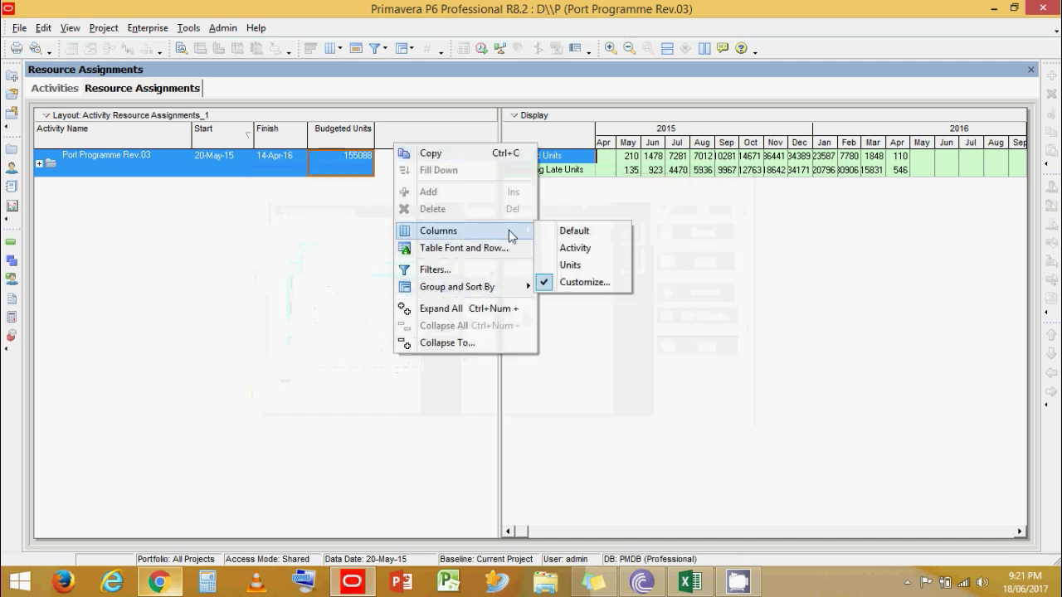
{"action": "left_click", "coordinate": [596, 282]}
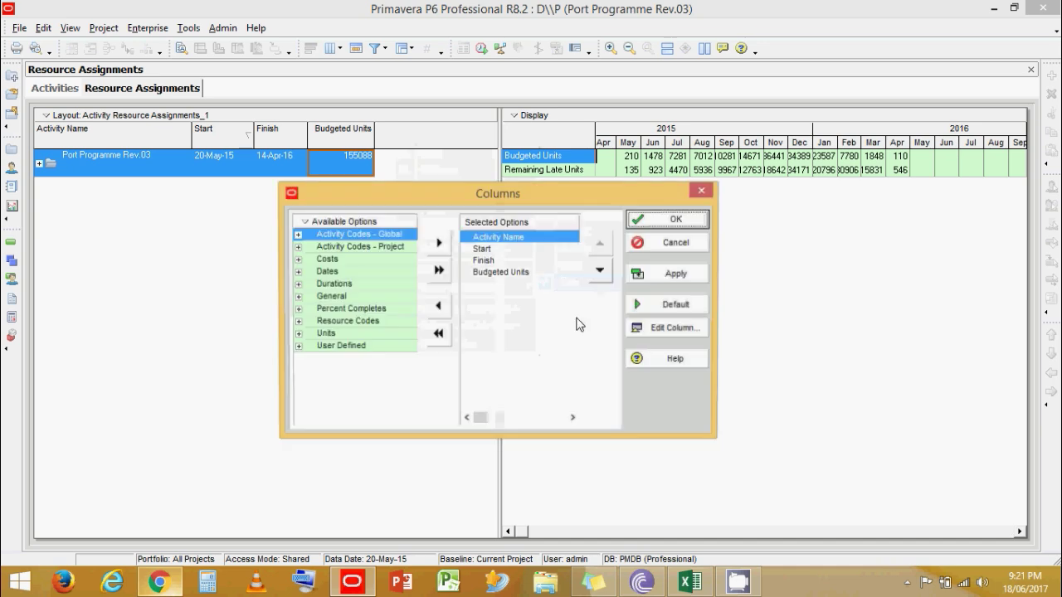
{"action": "left_click", "coordinate": [298, 335]}
{"action": "left_click", "coordinate": [370, 359]}
{"action": "left_click", "coordinate": [439, 242]}
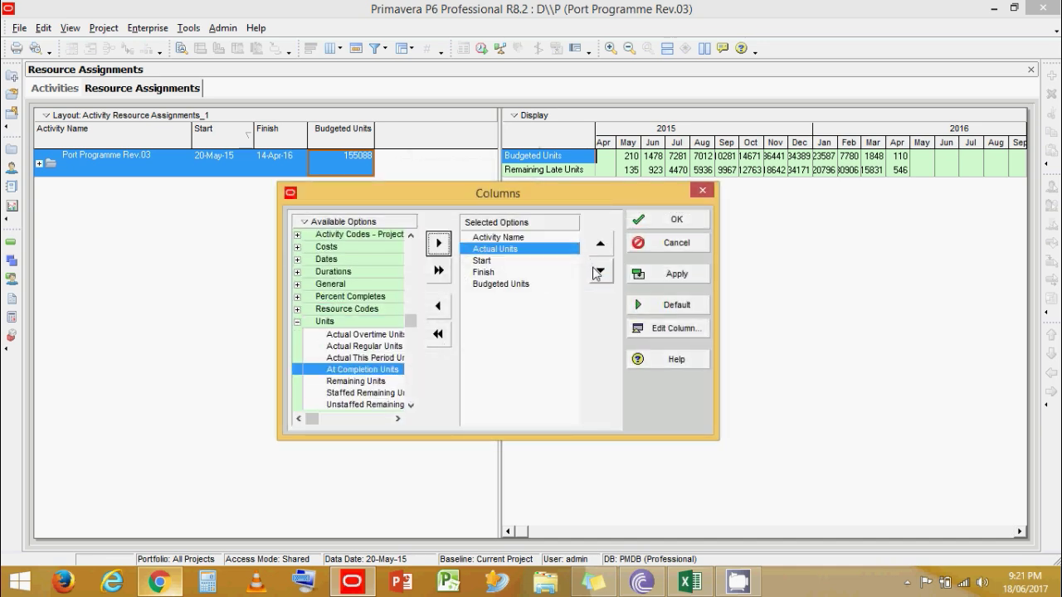
{"action": "left_click", "coordinate": [597, 272]}
{"action": "left_click", "coordinate": [597, 273]}
{"action": "left_click", "coordinate": [597, 272]}
{"action": "left_click", "coordinate": [668, 273]}
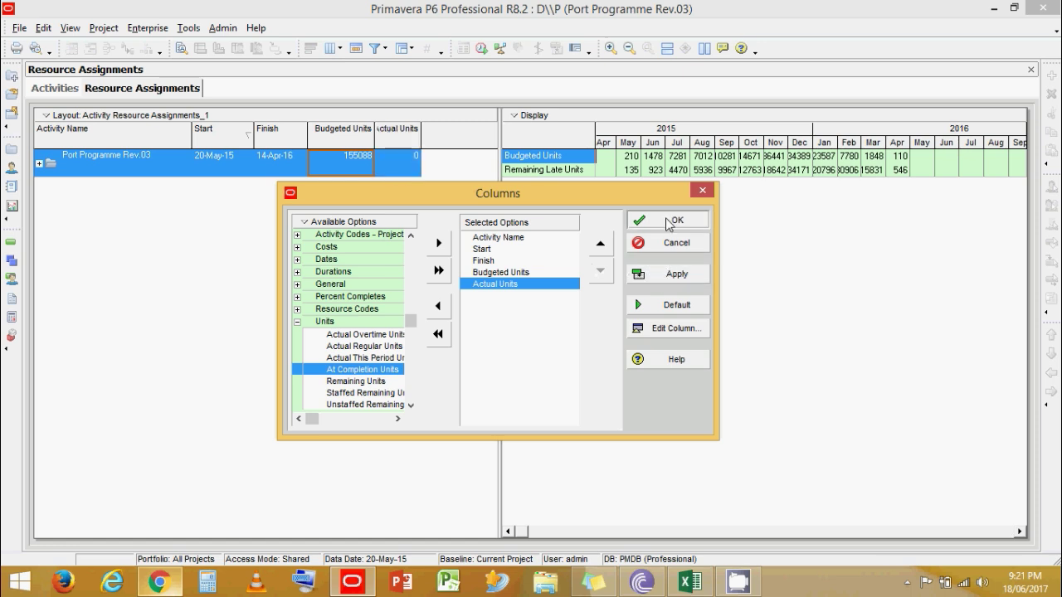
{"action": "left_click", "coordinate": [669, 221]}
{"action": "left_click_drag", "start_coordinate": [421, 147], "coordinate": [432, 147]}
Step: Copy the Budgeted Units and Remaining Late Units rows from P6 and paste them into Excel's Sheet2 starting at C4
{"action": "left_click", "coordinate": [417, 161]}
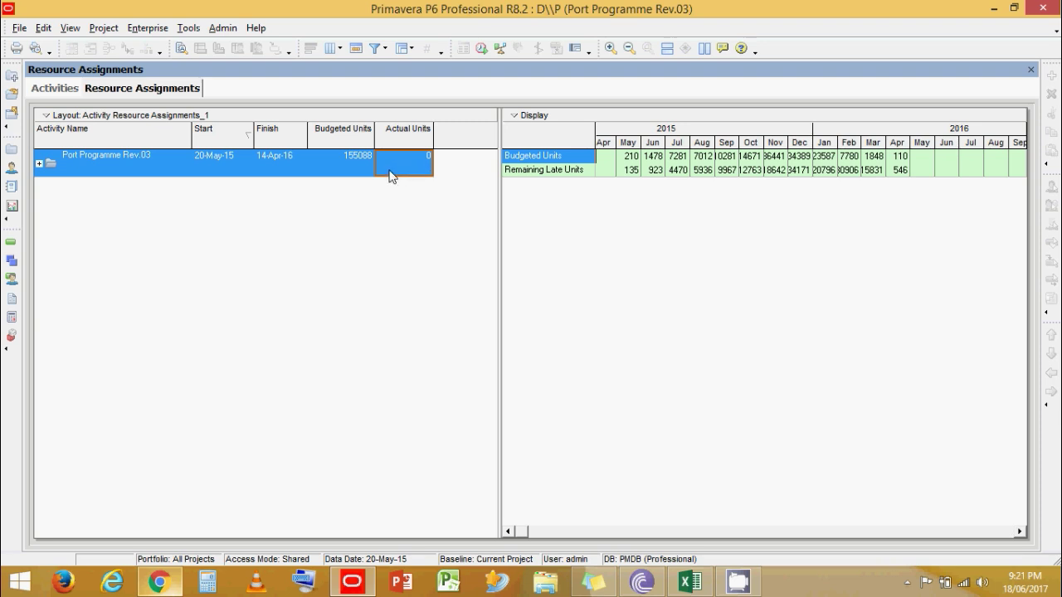
{"action": "left_click", "coordinate": [540, 170], "text": "shift"}
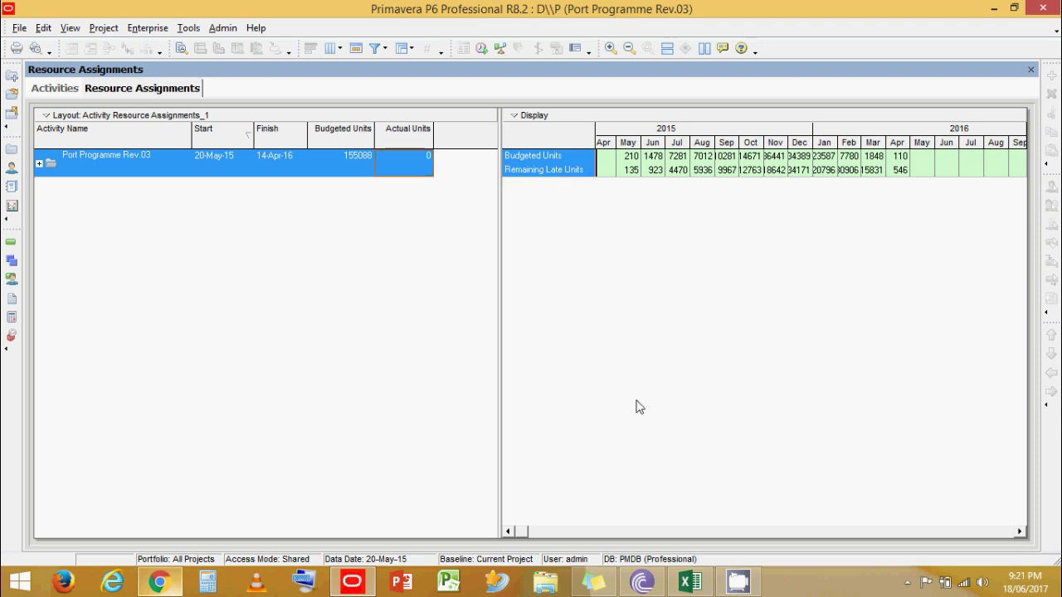
{"action": "left_click", "coordinate": [691, 581]}
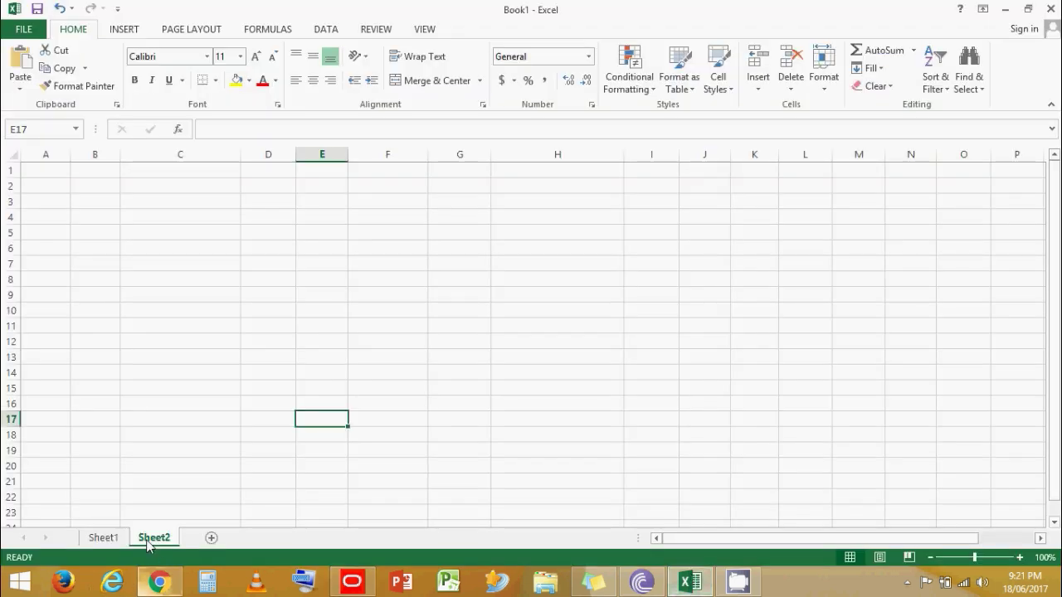
{"action": "left_click", "coordinate": [152, 220]}
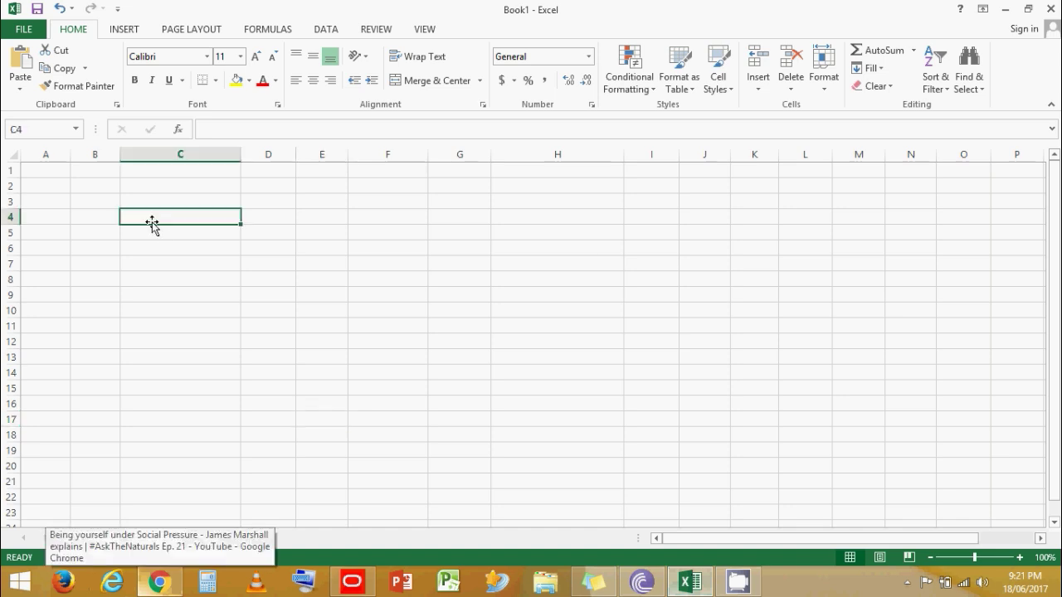
{"action": "key", "text": "ctrl+v"}
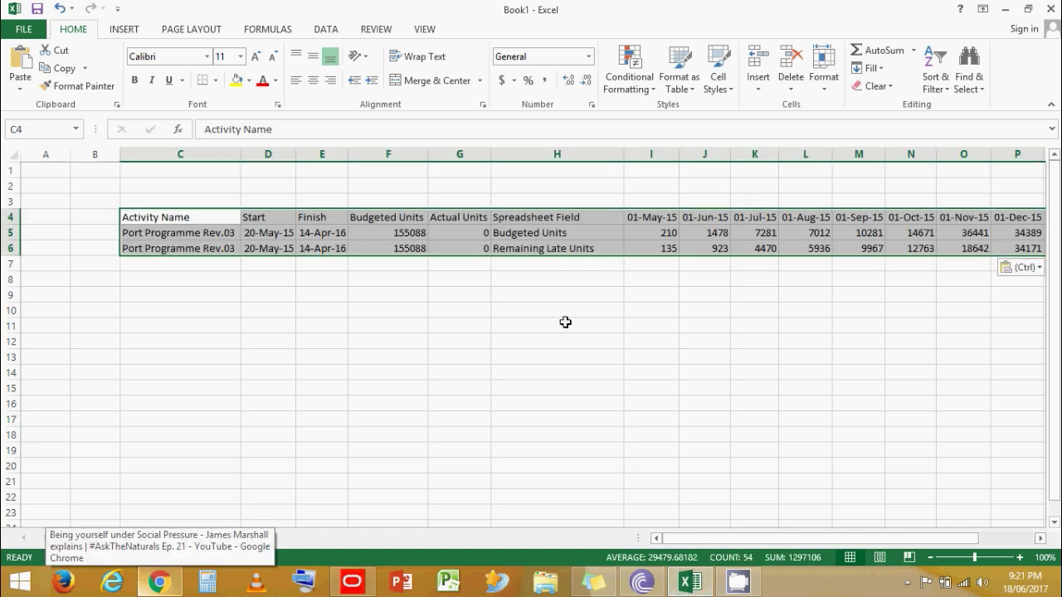
{"action": "left_click", "coordinate": [655, 339]}
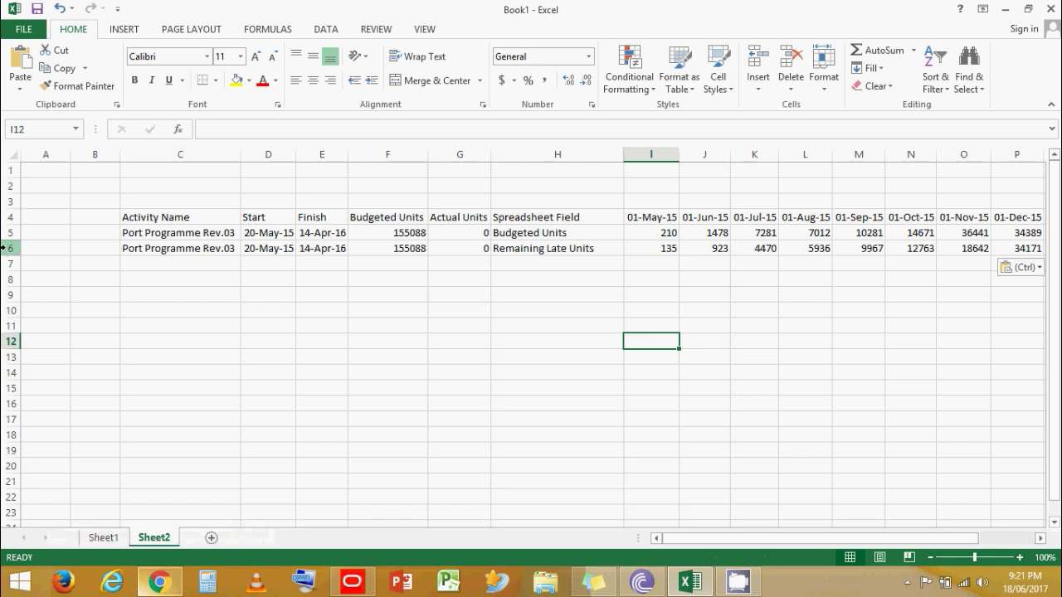
Step: Insert a blank row above Remaining Late Units and label it "Cum Early Units" in H6
{"action": "left_click", "coordinate": [6, 247]}
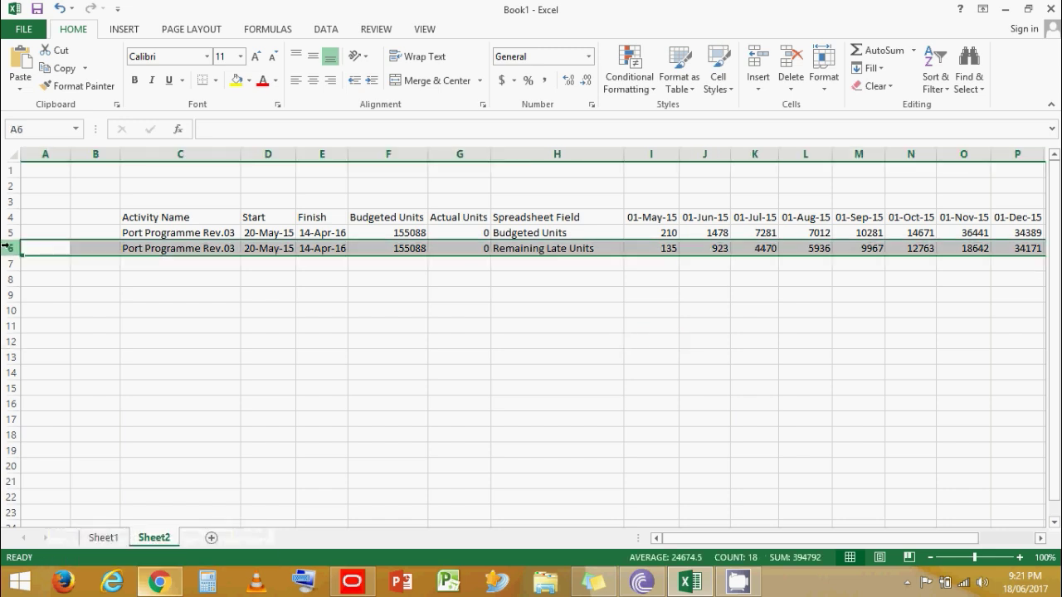
{"action": "key", "text": "ctrl+shift+plus"}
{"action": "left_click", "coordinate": [574, 247]}
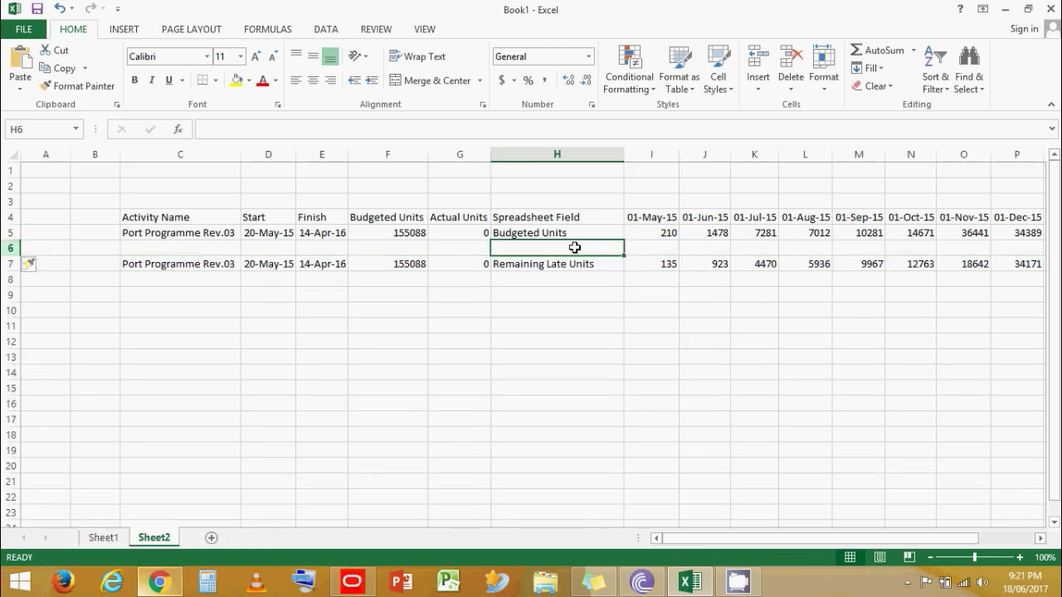
{"action": "type", "text": "Cum U"}
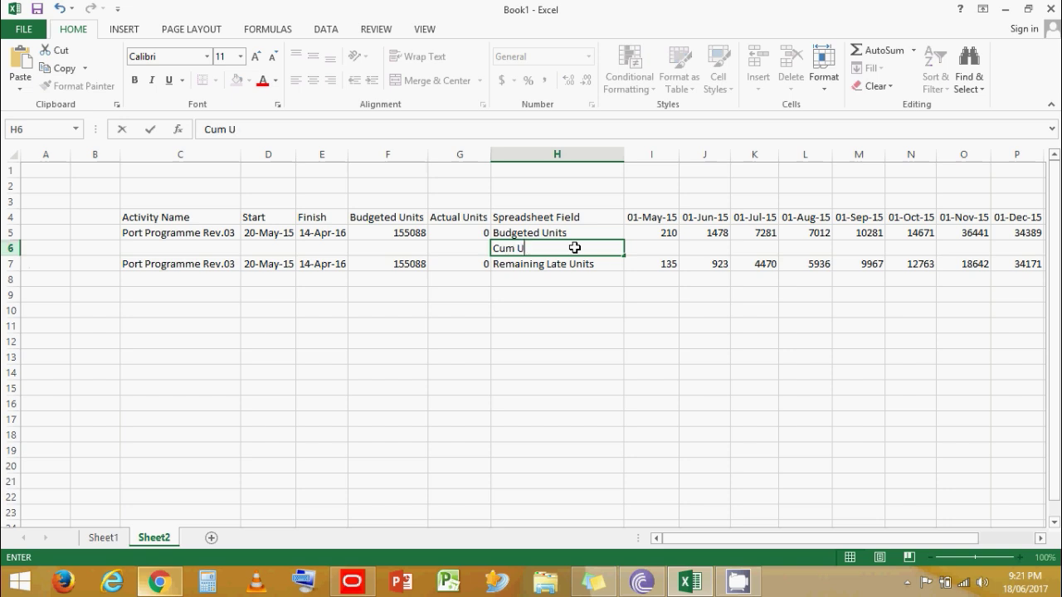
{"action": "type", "text": "nEarly Units"}
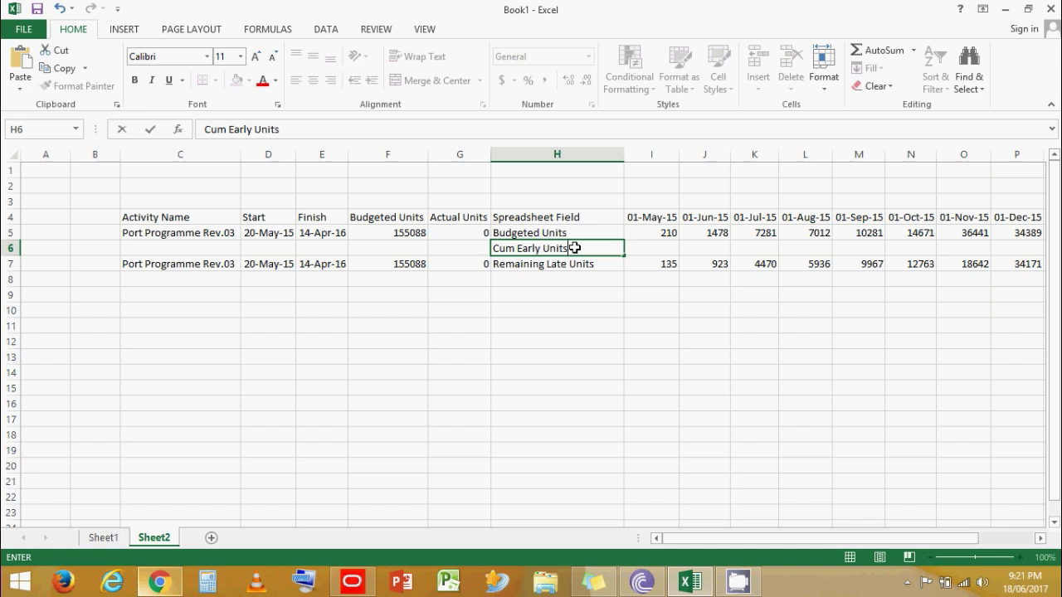
{"action": "key", "text": "Return"}
Step: Enter the formula =+I5 in I6 as the first month's cumulative early units
{"action": "key", "text": "Up"}
{"action": "key", "text": "Right"}
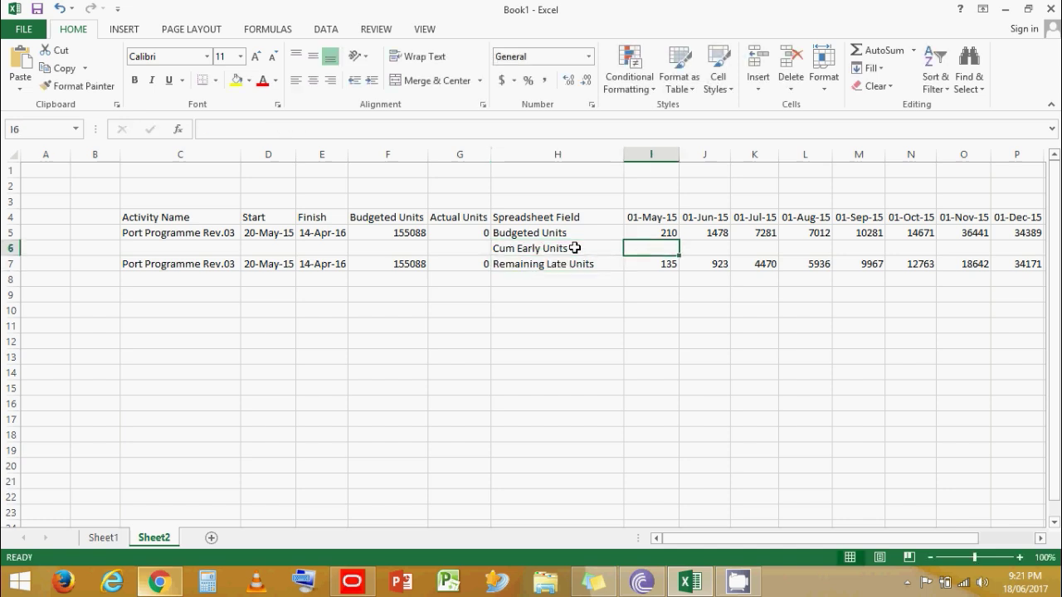
{"action": "type", "text": "=+"}
{"action": "key", "text": "Up"}
{"action": "key", "text": "ctrl+Return"}
Step: Enter the formula =+J5+I6 in J6 to accumulate the June early units
{"action": "key", "text": "Right"}
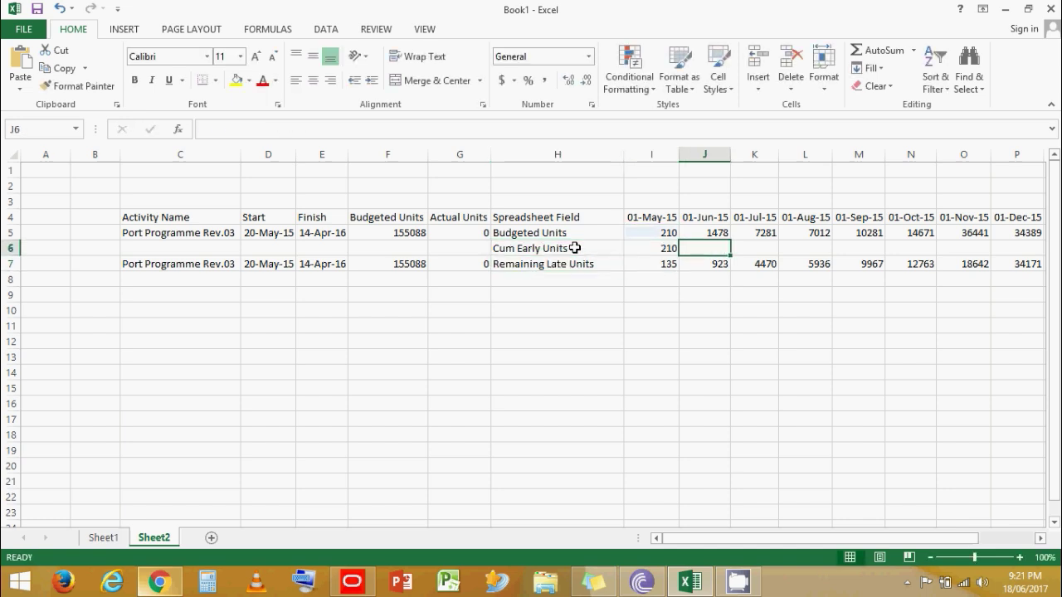
{"action": "type", "text": "+"}
{"action": "key", "text": "Up"}
{"action": "type", "text": "+"}
{"action": "key", "text": "Left"}
{"action": "key", "text": "Return"}
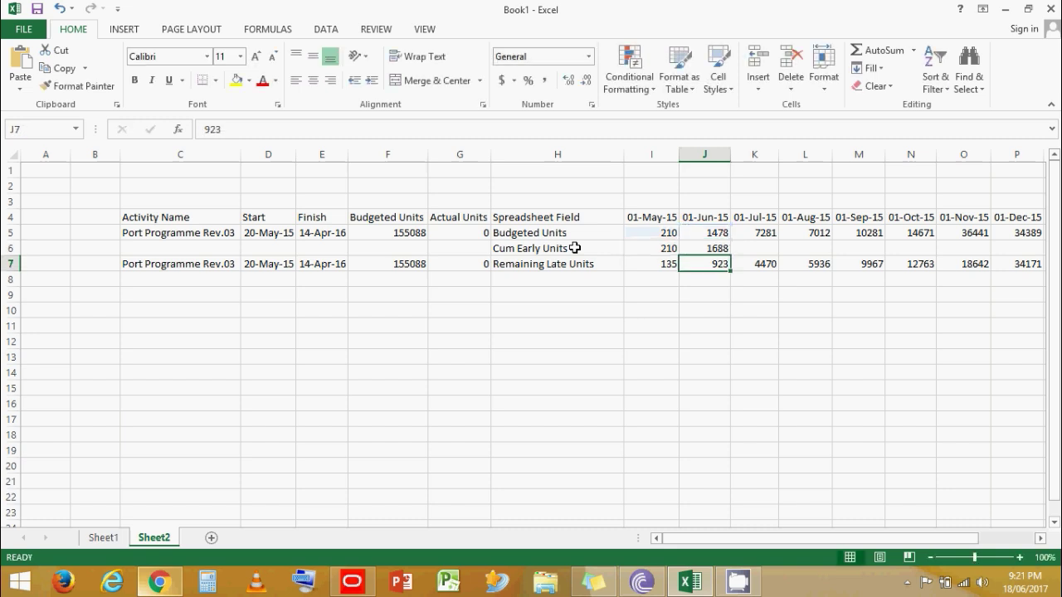
{"action": "key", "text": "Up"}
{"action": "key", "text": "Left"}
{"action": "key", "text": "shift+Right"}
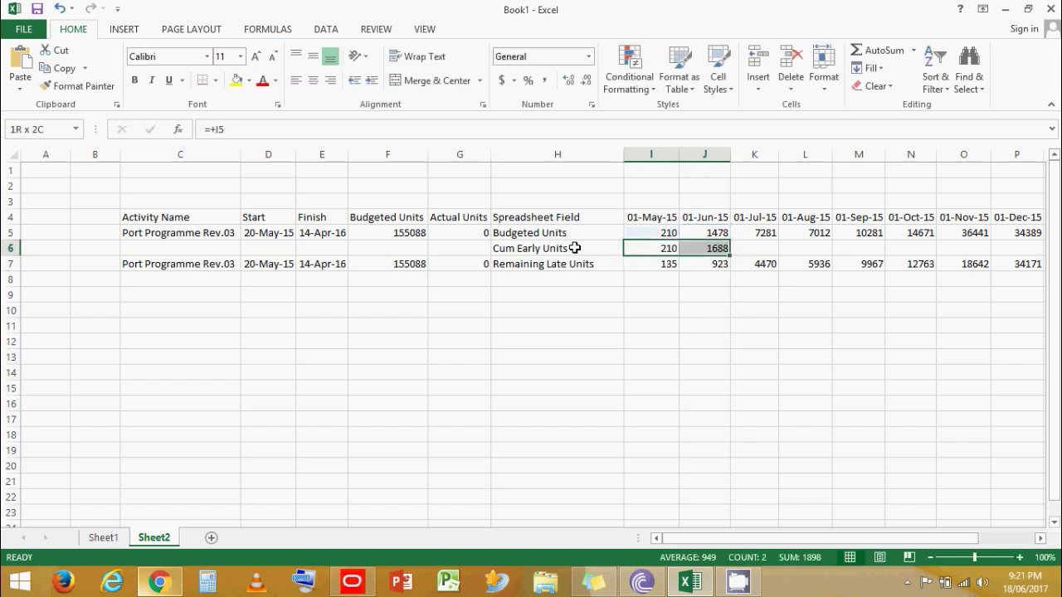
{"action": "left_click", "coordinate": [557, 280]}
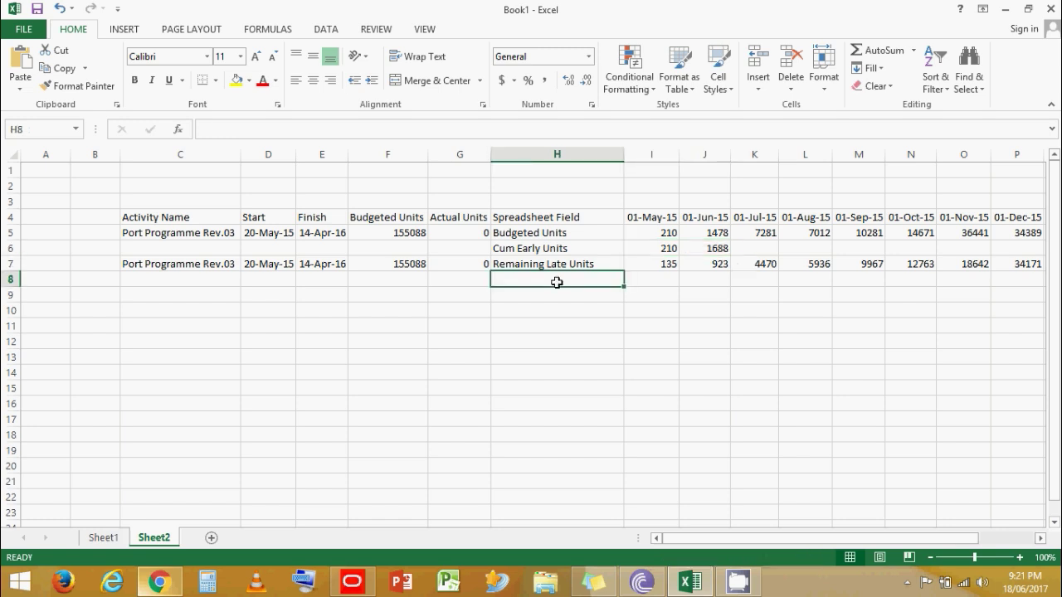
Step: Switch to Primavera P6 and add the cumulative field Cum Budgeted Units after Budgeted Units in the spreadsheet fields
{"action": "left_click", "coordinate": [365, 587]}
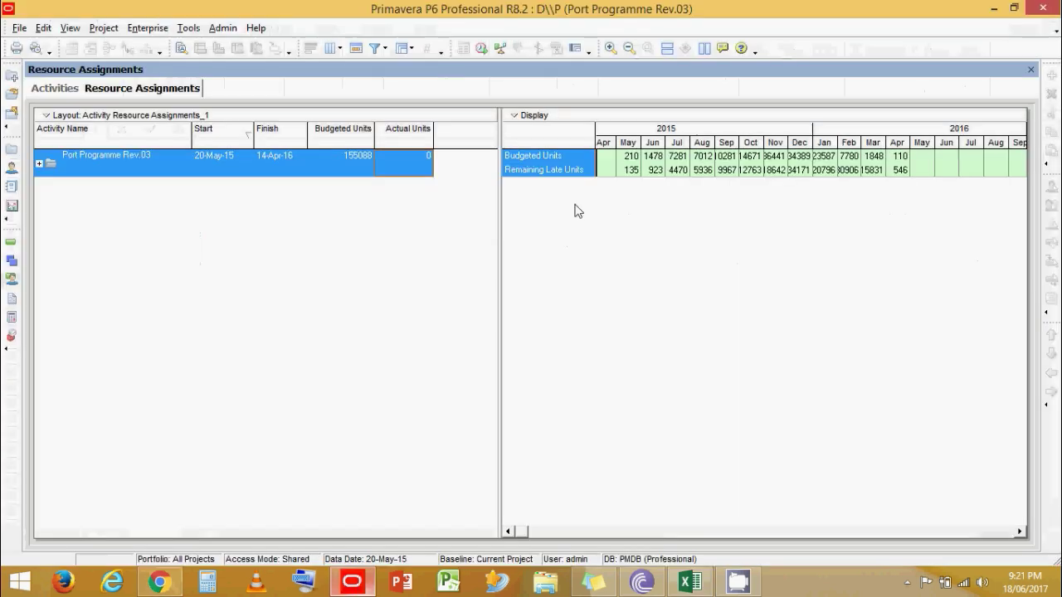
{"action": "right_click", "coordinate": [529, 141]}
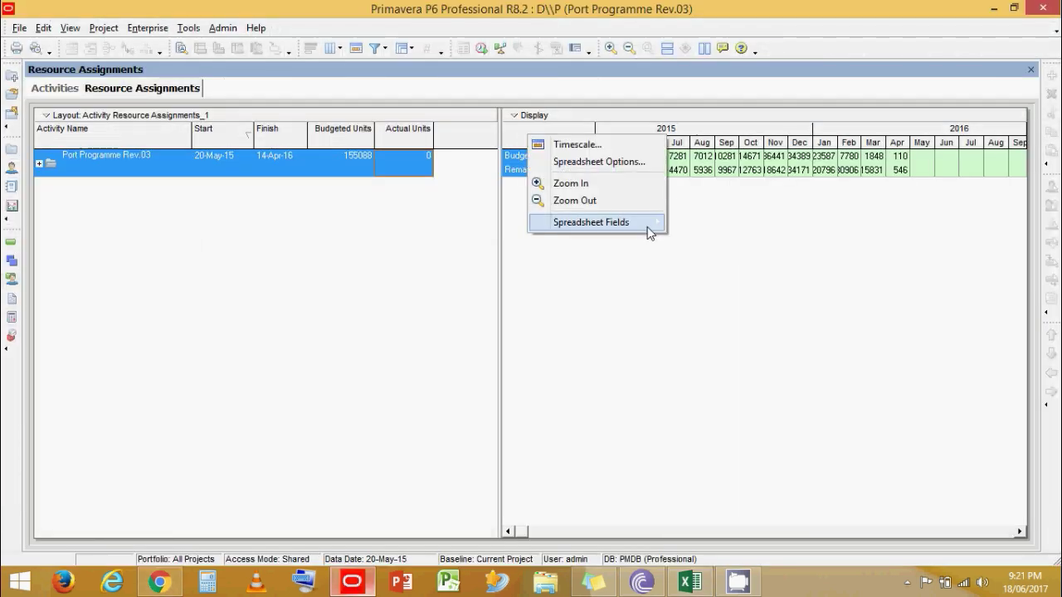
{"action": "mouse_move", "coordinate": [649, 222]}
{"action": "left_click", "coordinate": [738, 273]}
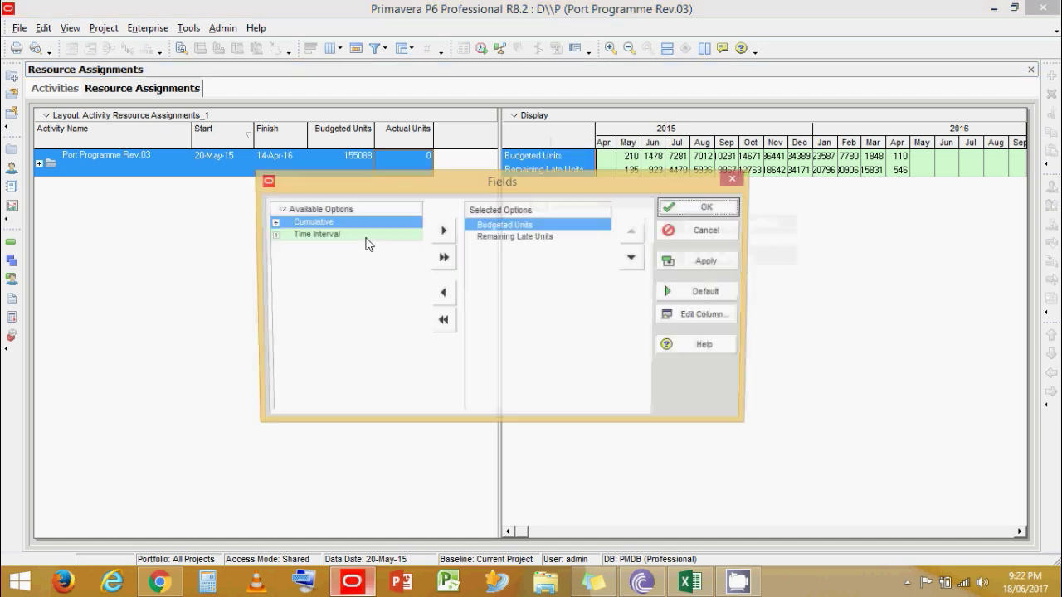
{"action": "left_click", "coordinate": [272, 223]}
{"action": "left_click", "coordinate": [283, 259]}
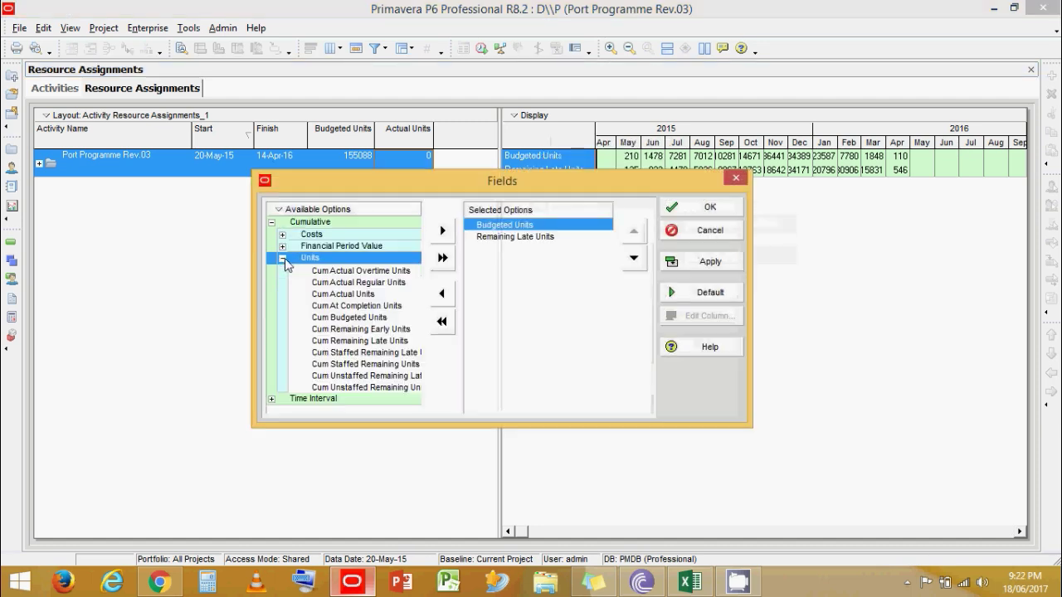
{"action": "left_click", "coordinate": [371, 318]}
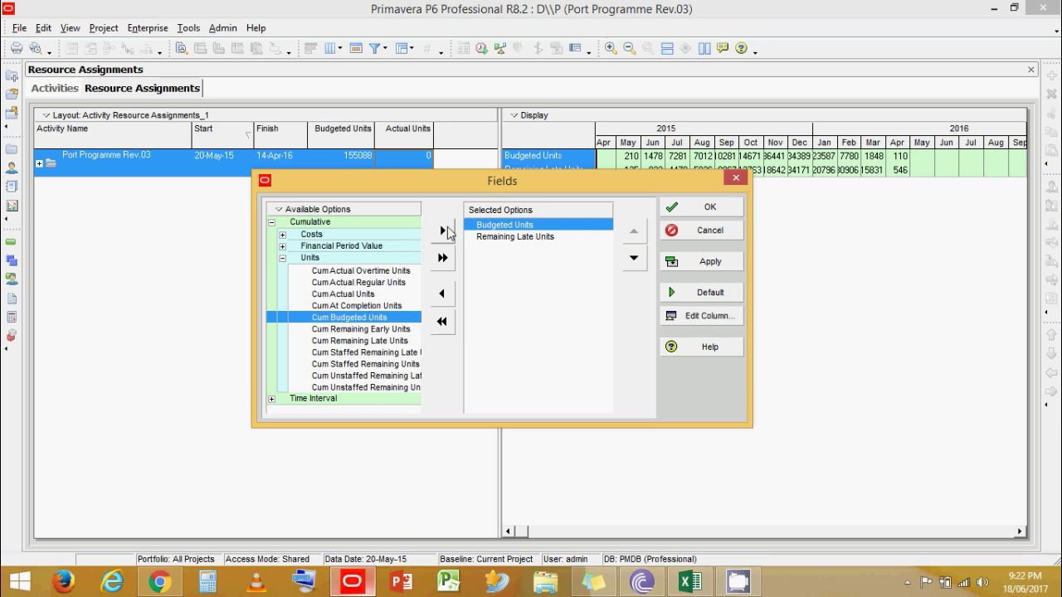
{"action": "left_click", "coordinate": [442, 231]}
Step: Add Cum Remaining Late Units after Remaining Late Units in the selected fields and apply the selection
{"action": "left_click", "coordinate": [390, 330]}
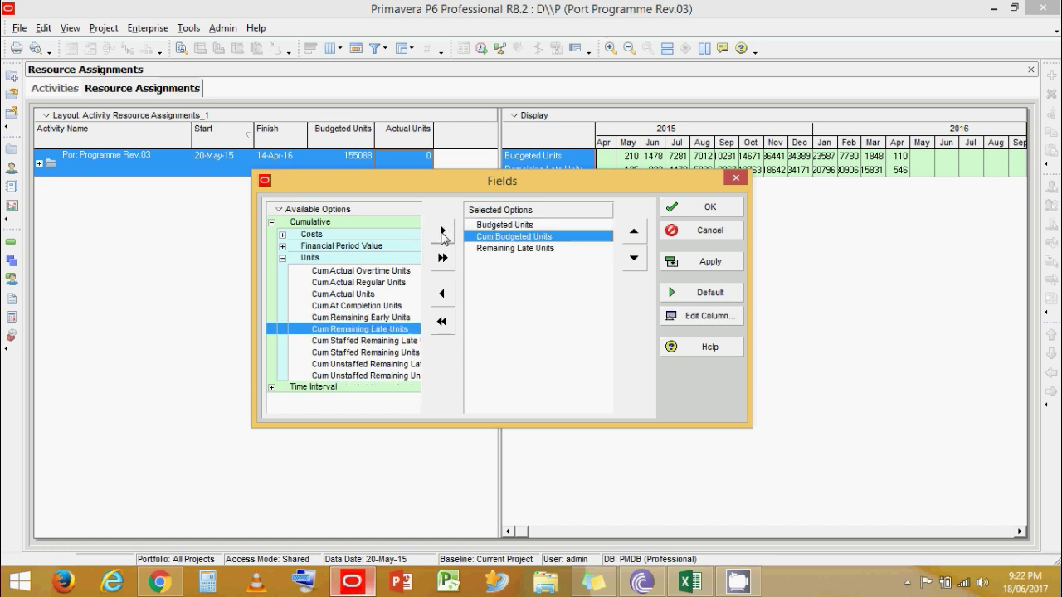
{"action": "left_click", "coordinate": [487, 250]}
{"action": "left_click", "coordinate": [442, 231]}
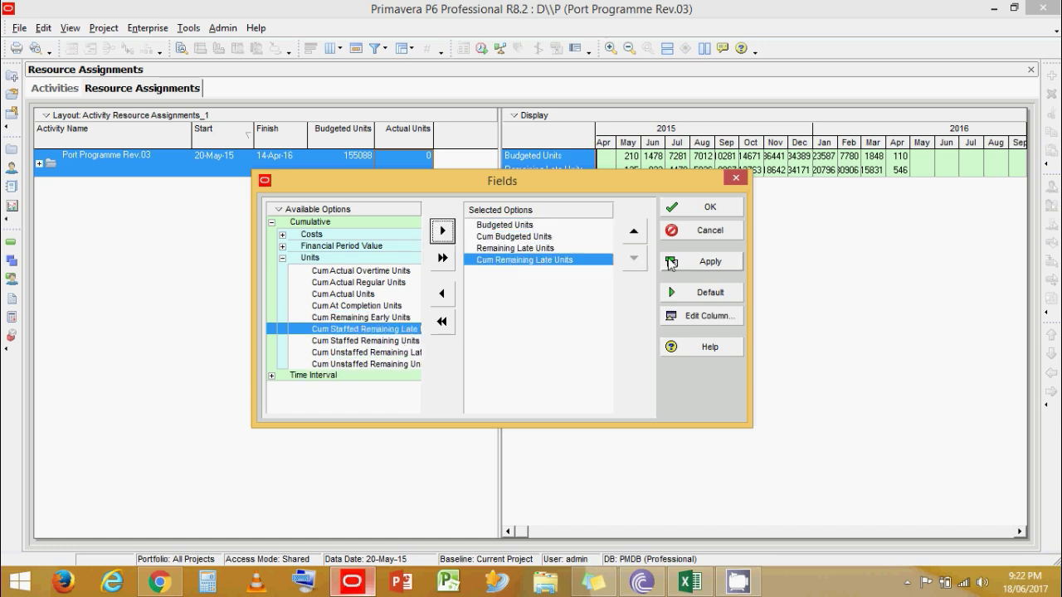
{"action": "left_click", "coordinate": [672, 262]}
{"action": "left_click", "coordinate": [705, 208]}
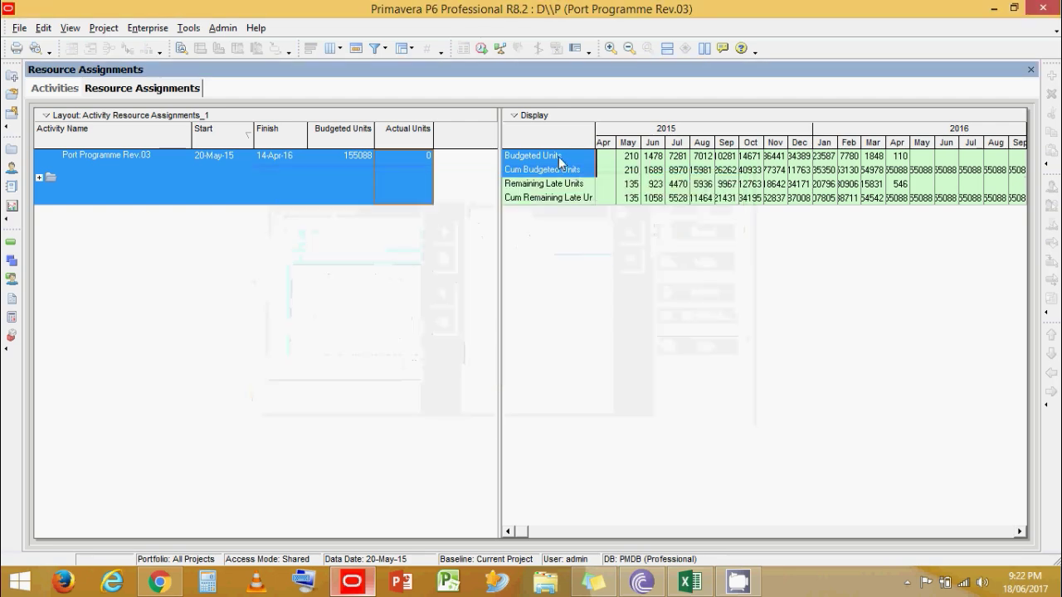
Step: Copy the four P6 unit rows, including both cumulative fields, and paste them over the existing data in Excel's Sheet2 from C4
{"action": "left_click", "coordinate": [560, 157]}
{"action": "left_click_drag", "start_coordinate": [562, 163], "coordinate": [547, 197]}
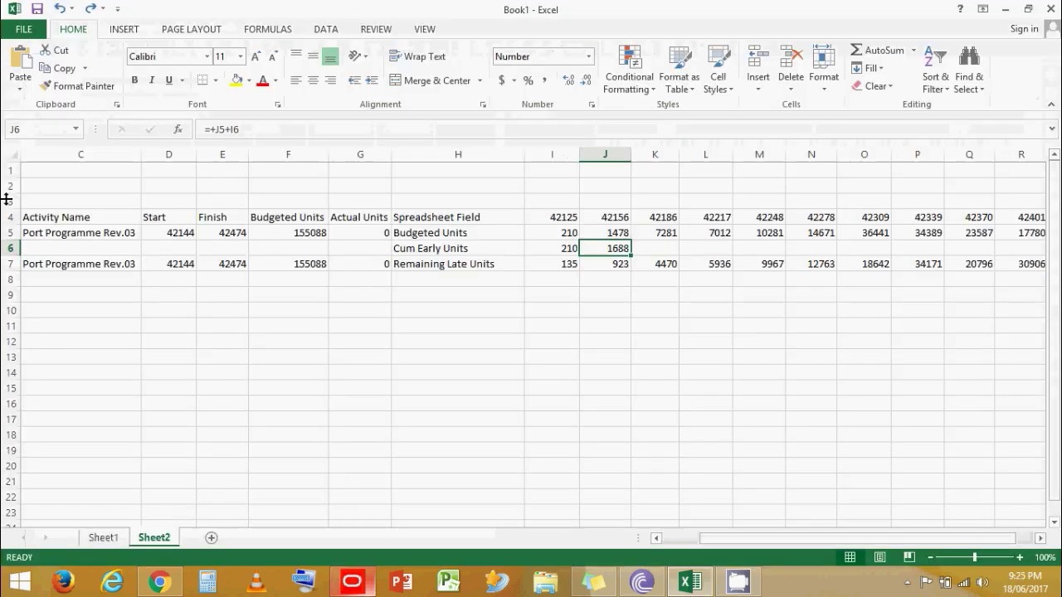
{"action": "left_click_drag", "start_coordinate": [705, 545], "coordinate": [689, 545]}
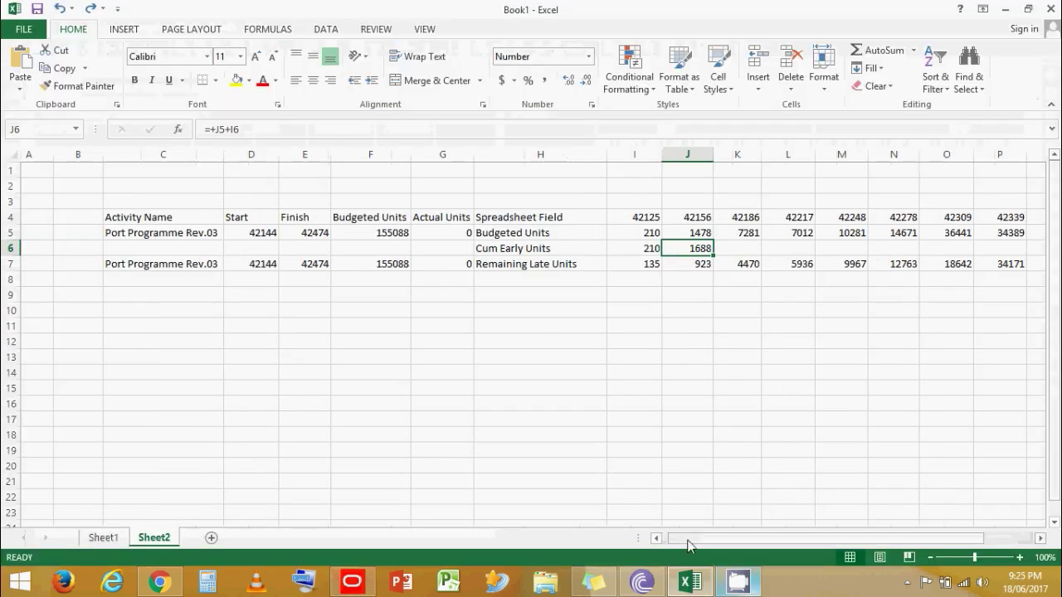
{"action": "left_click", "coordinate": [149, 216]}
{"action": "key", "text": "ctrl+v"}
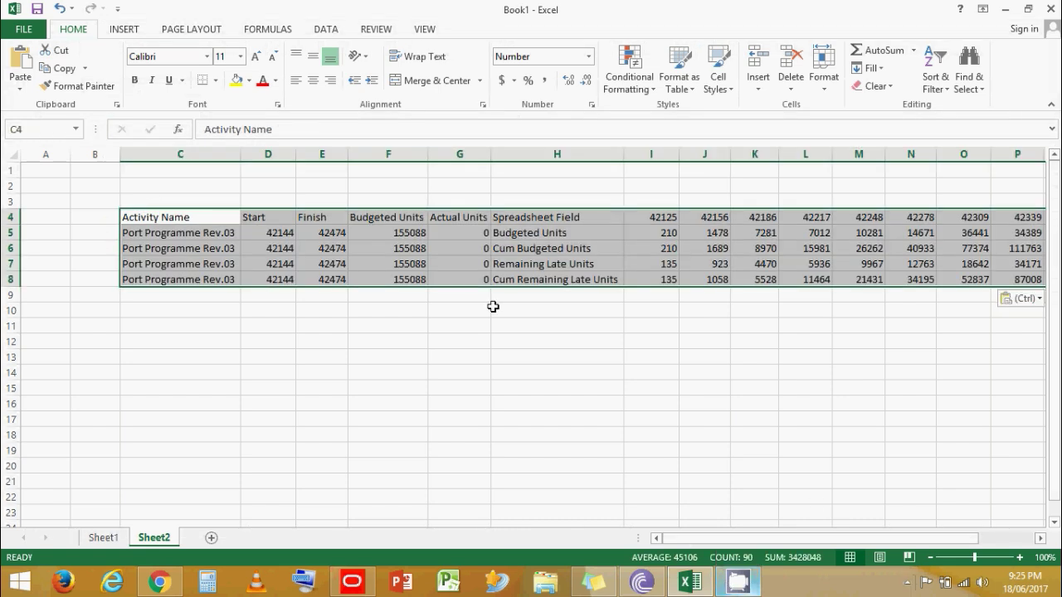
{"action": "left_click", "coordinate": [328, 323]}
Step: Compare the final-month values of Cum Budgeted Units and Cum Remaining Late Units with the total in the Budgeted Units column
{"action": "left_click_drag", "start_coordinate": [920, 538], "coordinate": [969, 535]}
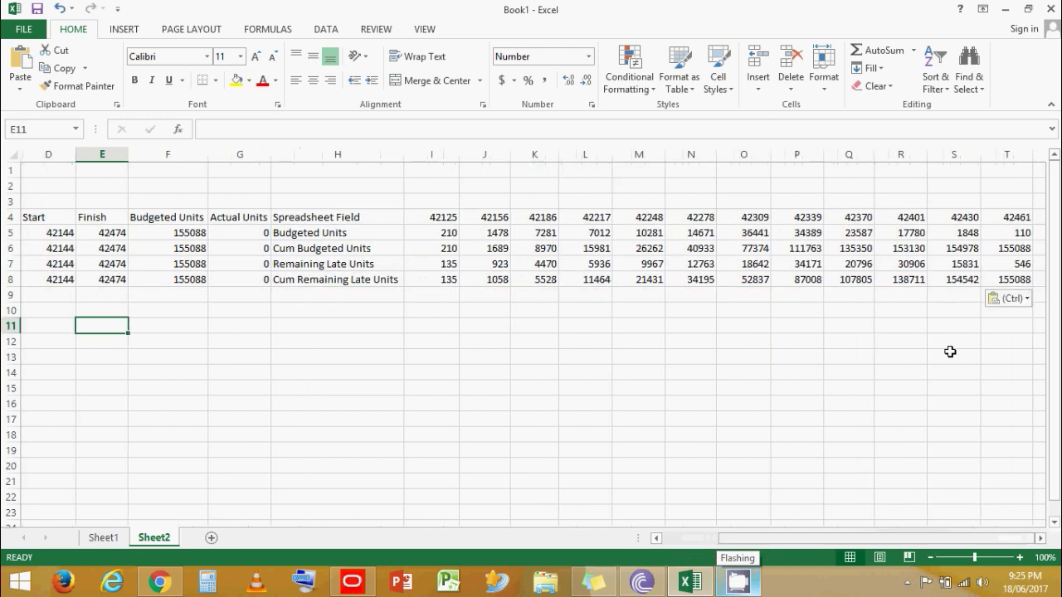
{"action": "left_click", "coordinate": [1000, 248]}
{"action": "left_click", "coordinate": [1010, 280], "text": "ctrl"}
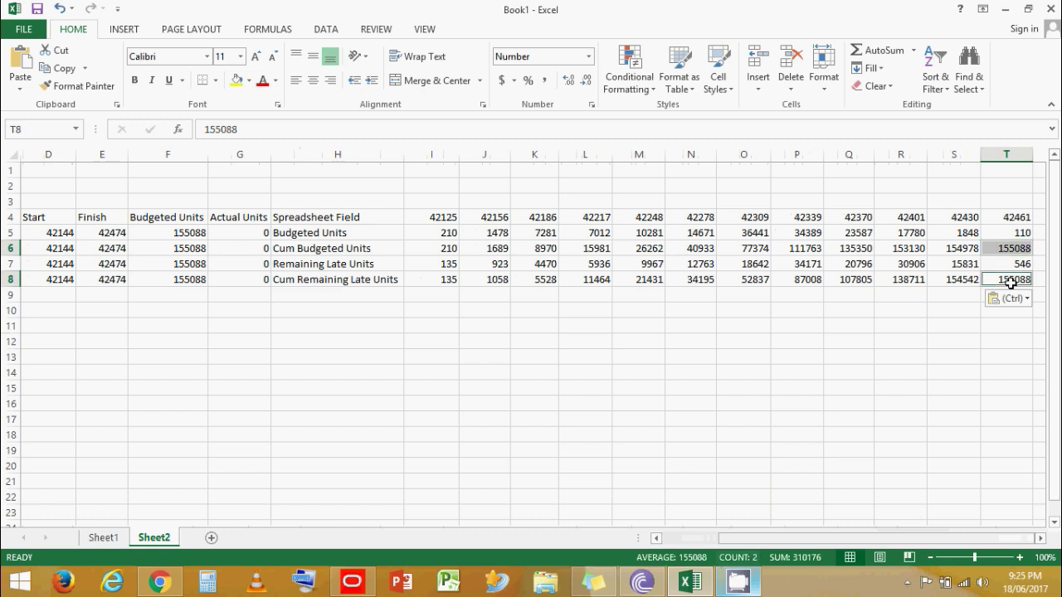
{"action": "left_click", "coordinate": [162, 247], "text": "ctrl"}
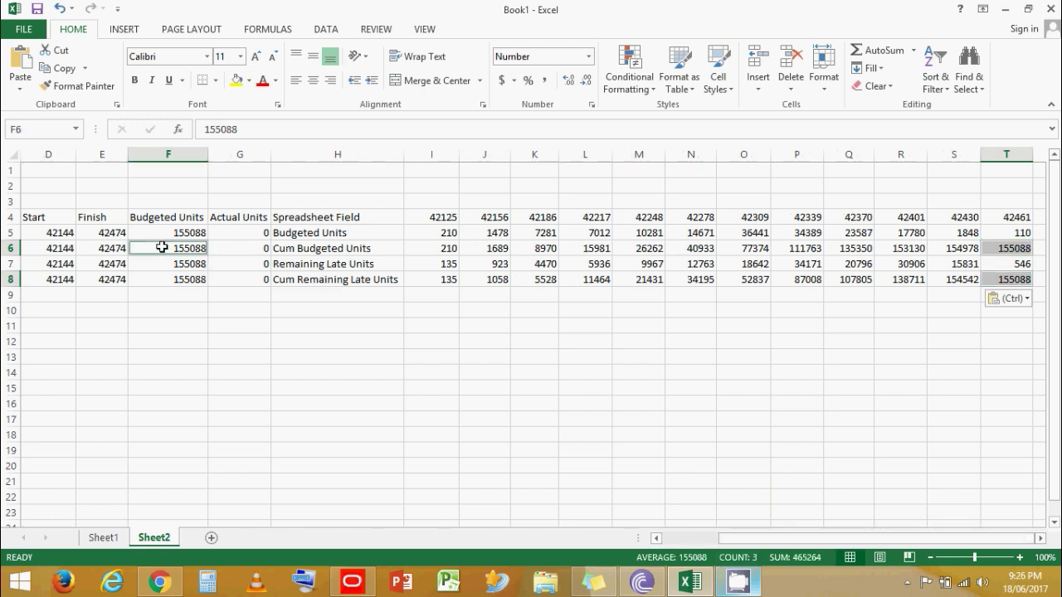
Step: Insert a blank row between the Cum Budgeted Units and Remaining Late Units rows
{"action": "left_click", "coordinate": [10, 263]}
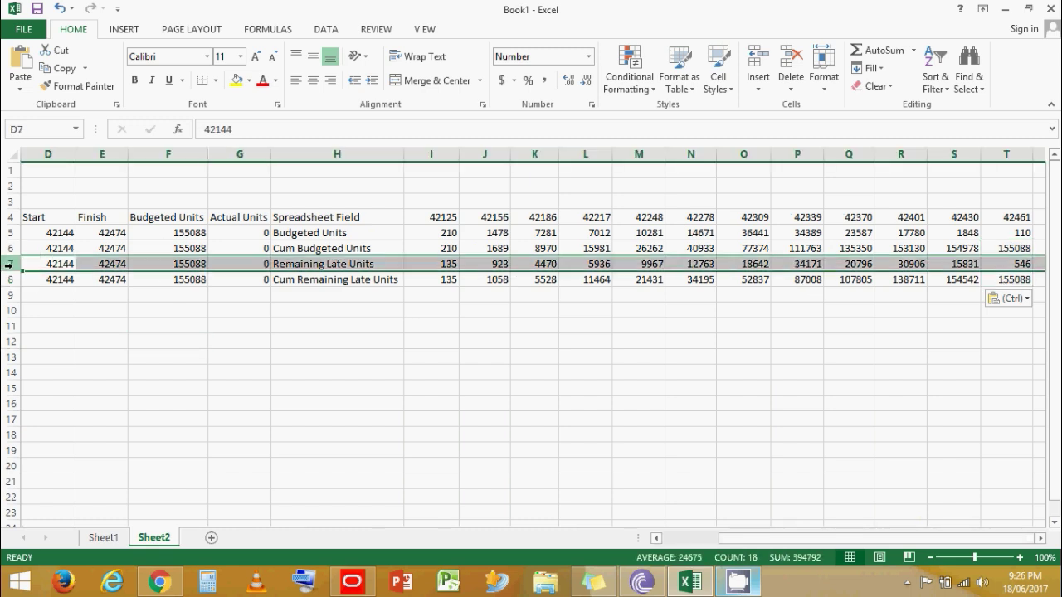
{"action": "key", "text": "ctrl+shift+plus"}
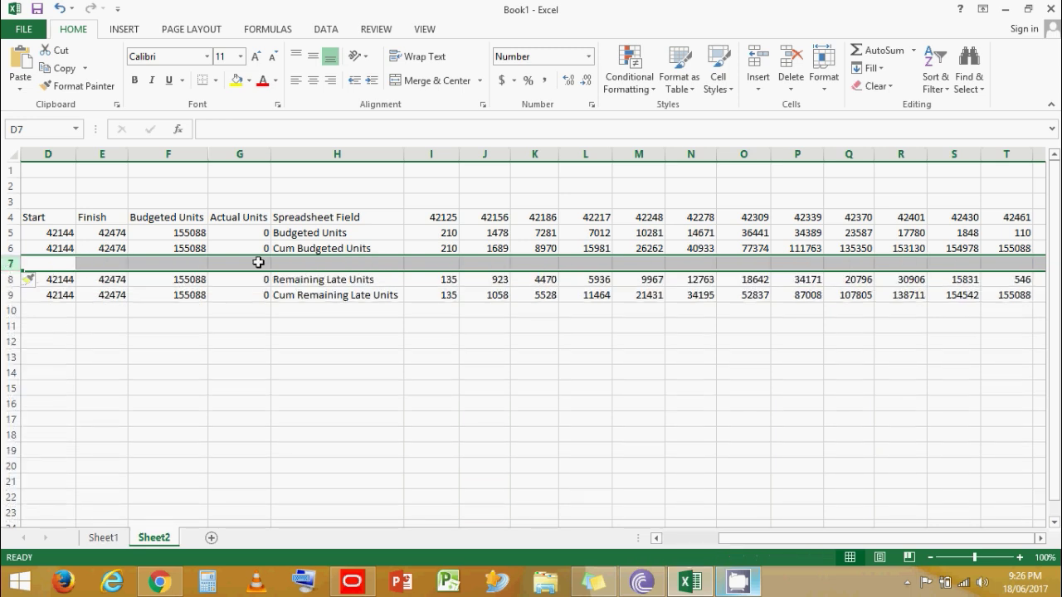
Step: Label the blank row 7 "Cum Early %" in H7 and row 10 "Cum Late %" in H10
{"action": "left_click", "coordinate": [297, 264]}
{"action": "type", "text": "Cum"}
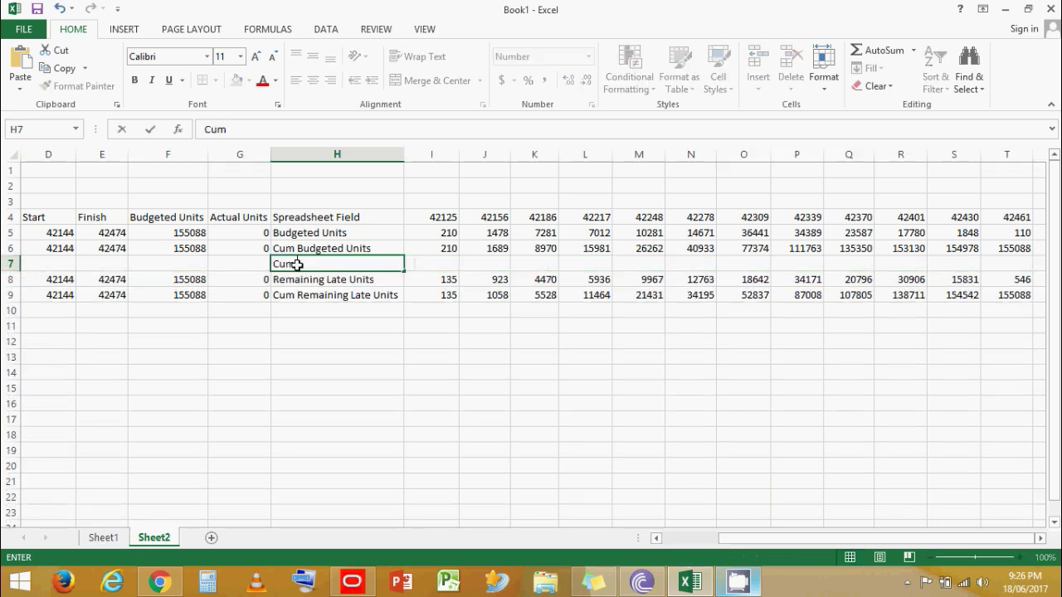
{"action": "type", "text": " Early %"}
{"action": "key", "text": "Return"}
{"action": "key", "text": "Return"}
{"action": "key", "text": "Return"}
{"action": "type", "text": "Cum Late"}
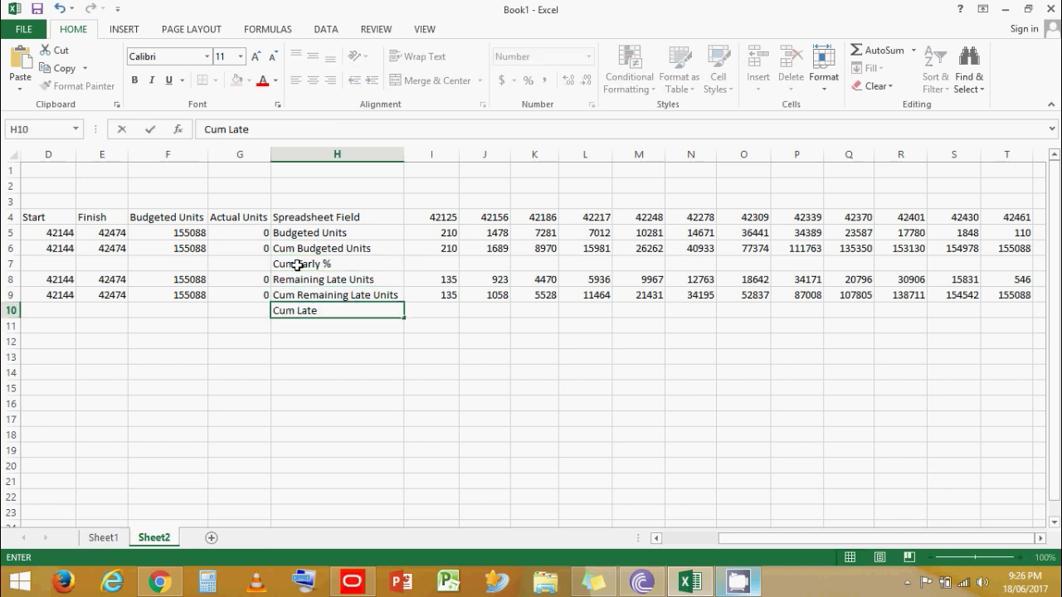
{"action": "type", "text": " %"}
{"action": "key", "text": "Return"}
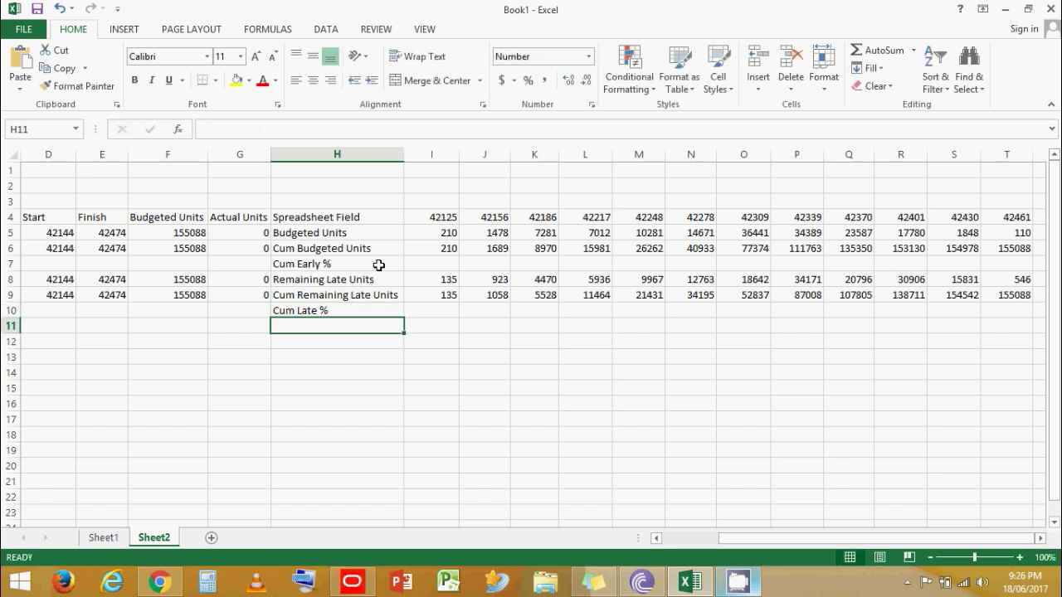
Step: Enter the formula +I6/$T6 in I7 to divide the first month's cumulative budgeted units by the final-month total
{"action": "left_click", "coordinate": [450, 267]}
{"action": "key", "text": "Up"}
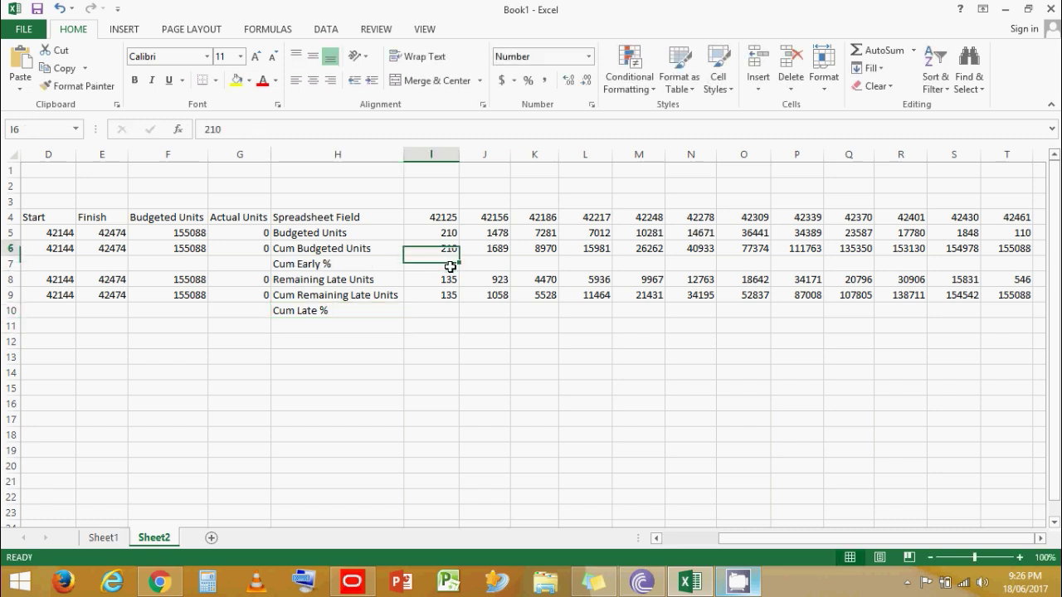
{"action": "key", "text": "Down"}
{"action": "type", "text": "+"}
{"action": "key", "text": "Up"}
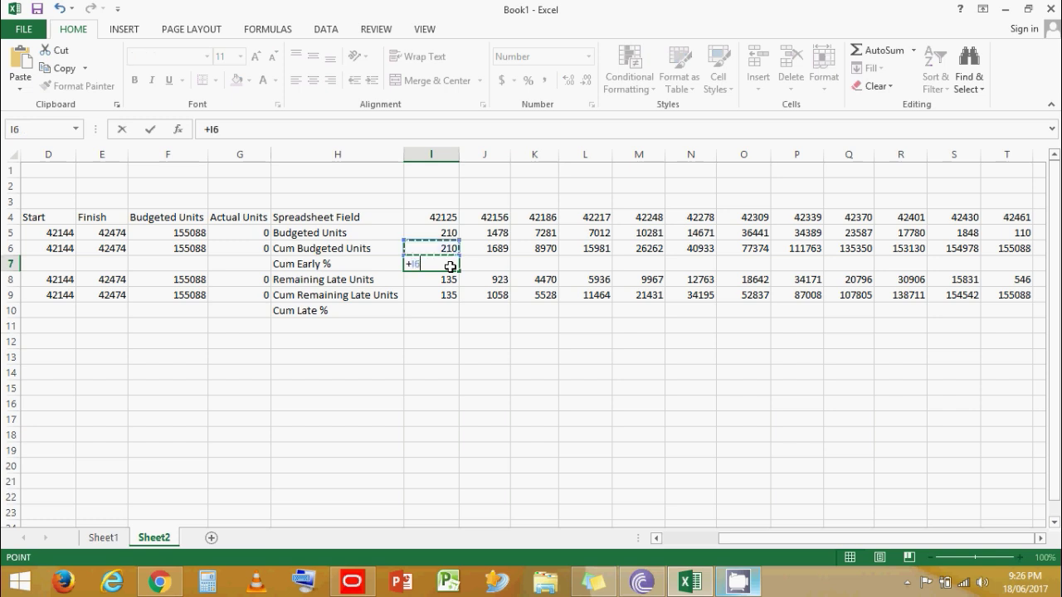
{"action": "type", "text": "/"}
{"action": "left_click", "coordinate": [1005, 248]}
{"action": "left_click", "coordinate": [230, 126]}
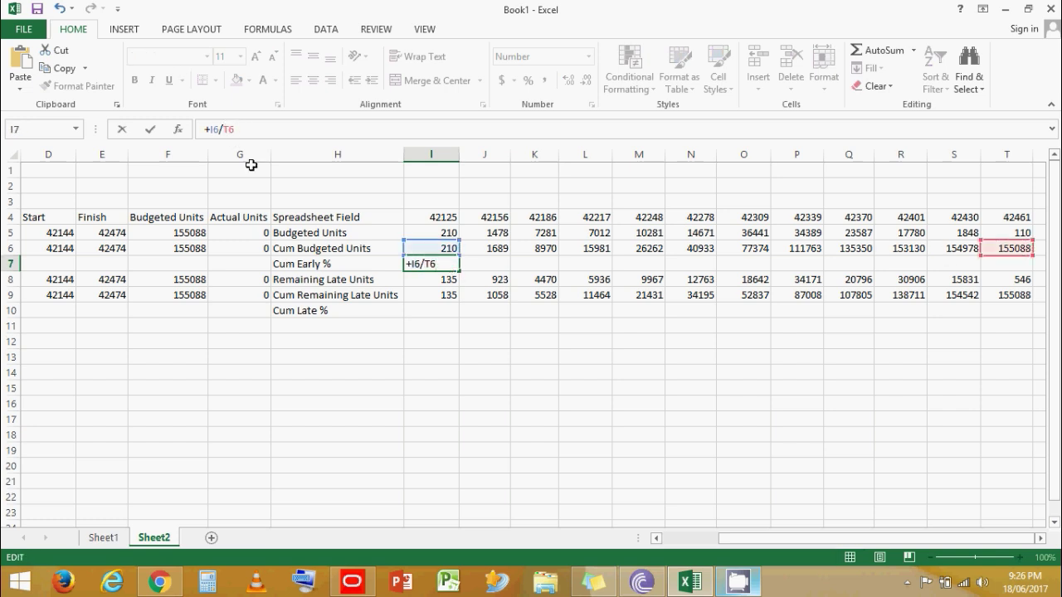
{"action": "key", "text": "Return"}
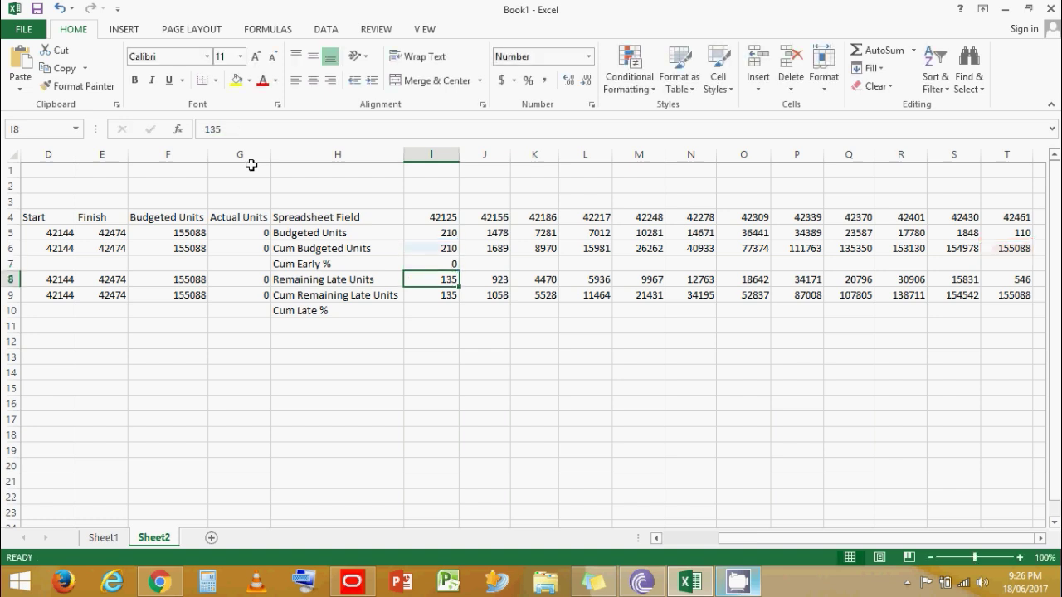
Step: Format I7 as a percentage with three decimals and fill its formula across the Cum Early % row to T7
{"action": "key", "text": "Up"}
{"action": "left_click", "coordinate": [528, 80]}
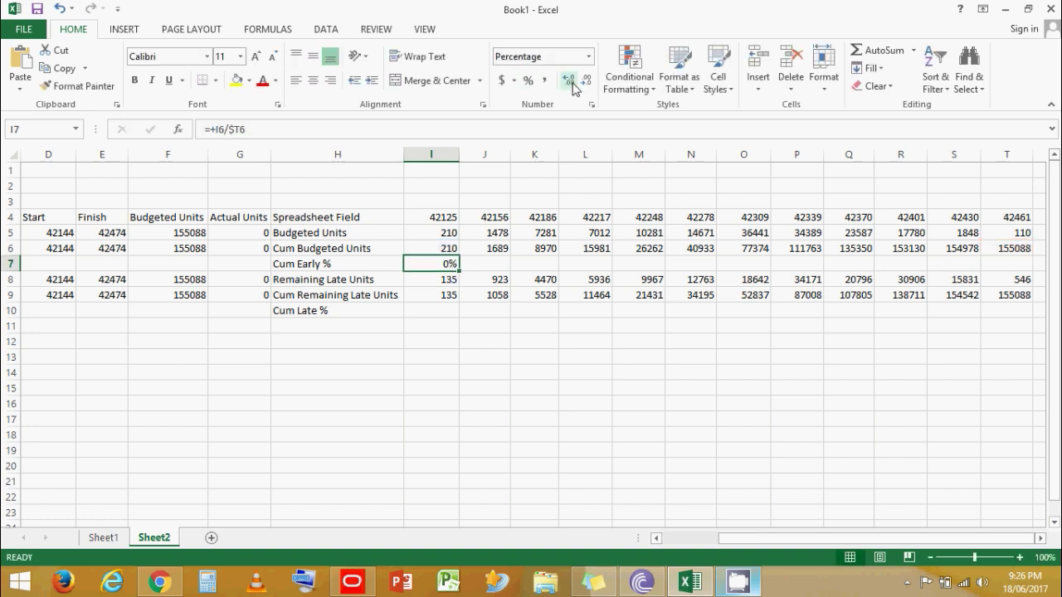
{"action": "left_click", "coordinate": [571, 81]}
{"action": "left_click_drag", "start_coordinate": [459, 271], "coordinate": [1005, 260]}
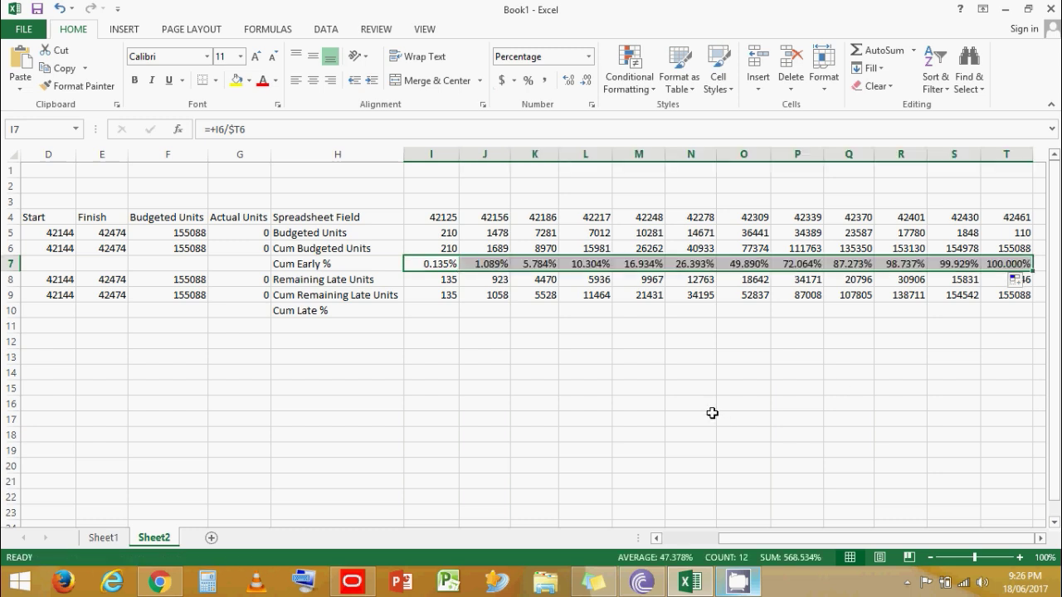
Step: Copy the Cum Early % formulas from I7:T7 into the Cum Late % row starting at I10
{"action": "key", "text": "ctrl+c"}
{"action": "left_click", "coordinate": [440, 316]}
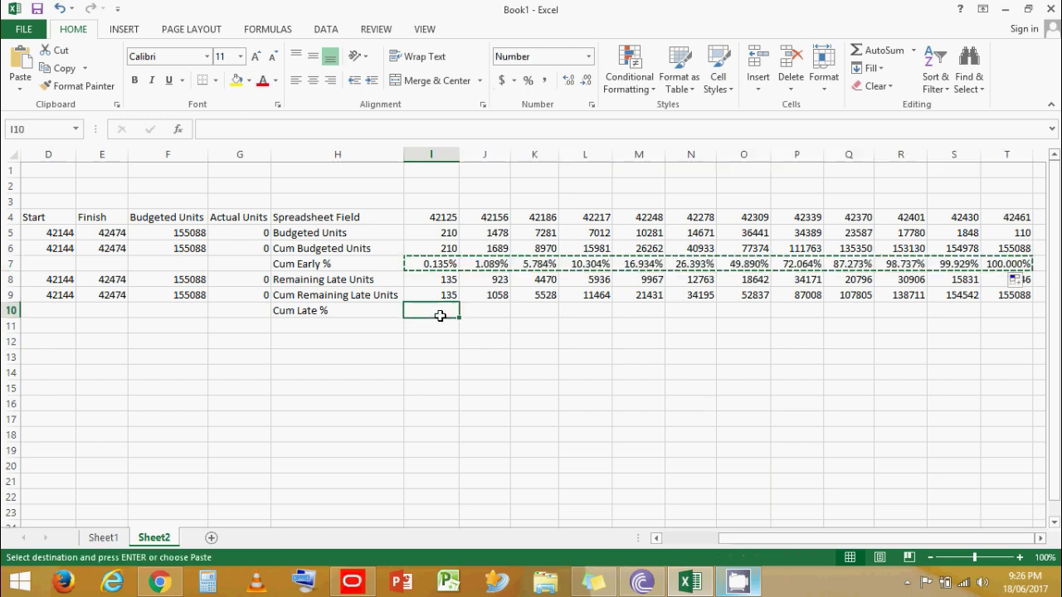
{"action": "key", "text": "ctrl+v"}
{"action": "key", "text": "Escape"}
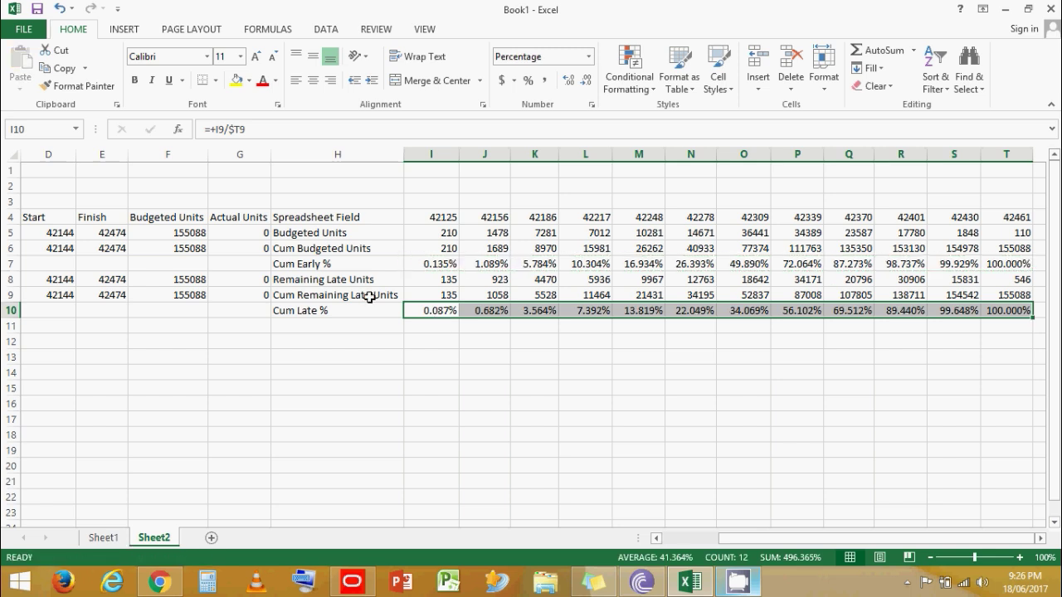
Step: Copy the Cum Early % row with its label and paste it as values and number formats at F25 on Sheet1
{"action": "left_click_drag", "start_coordinate": [286, 264], "coordinate": [995, 263]}
{"action": "key", "text": "ctrl+c"}
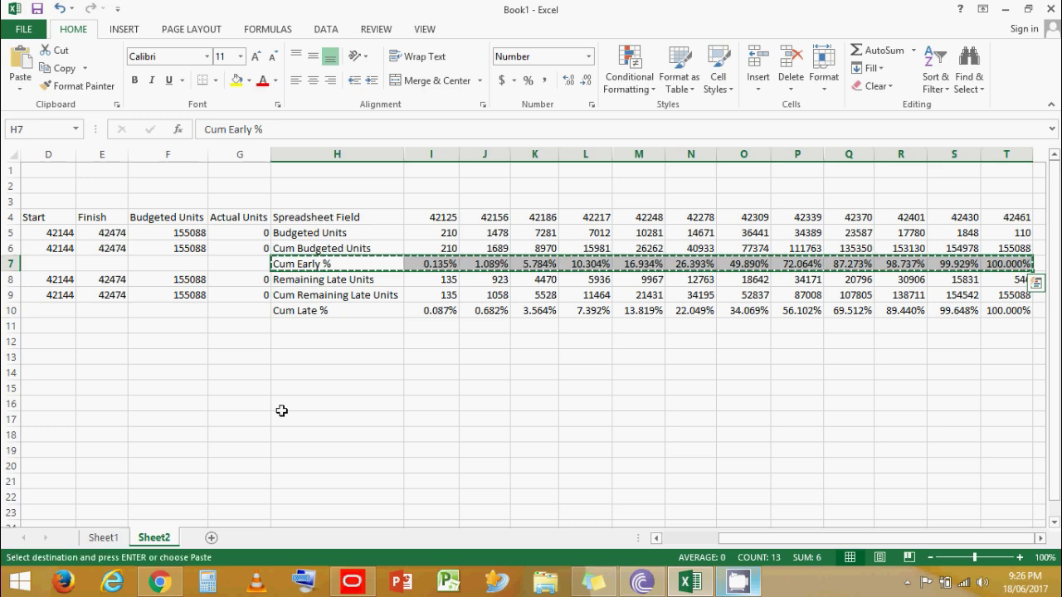
{"action": "left_click", "coordinate": [106, 538]}
{"action": "scroll", "coordinate": [204, 390], "scroll_direction": "down", "scroll_amount": 3}
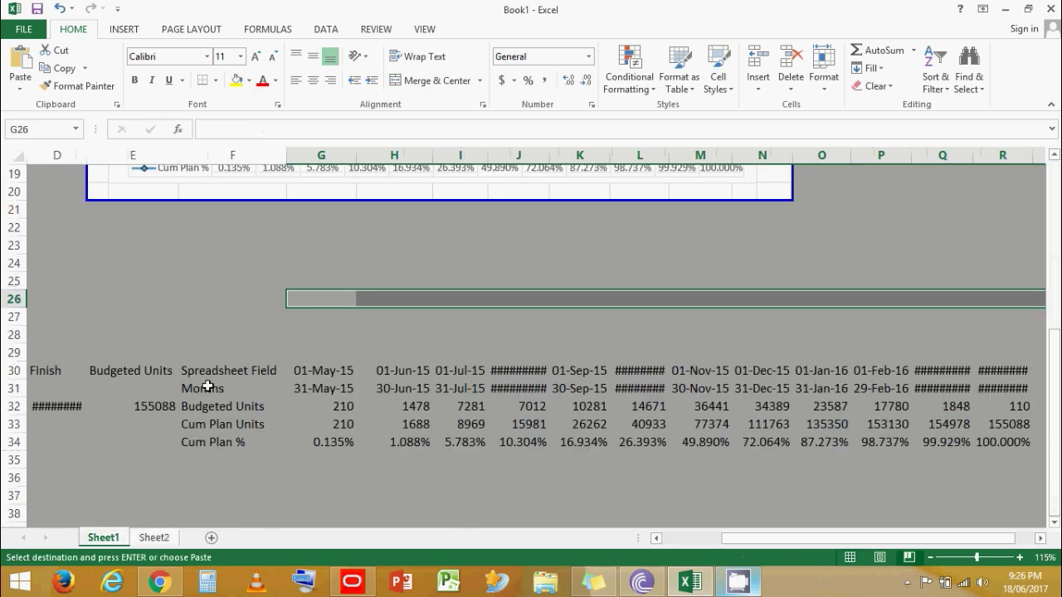
{"action": "scroll", "coordinate": [208, 377], "scroll_direction": "up", "scroll_amount": 1}
{"action": "left_click", "coordinate": [208, 362]}
{"action": "left_click", "coordinate": [209, 326]}
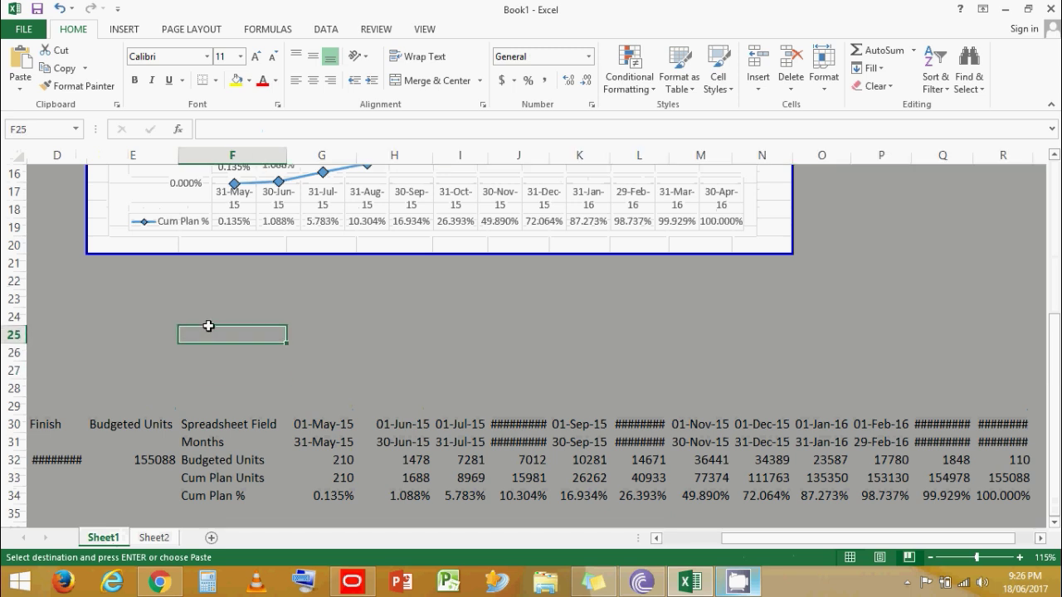
{"action": "right_click", "coordinate": [210, 334]}
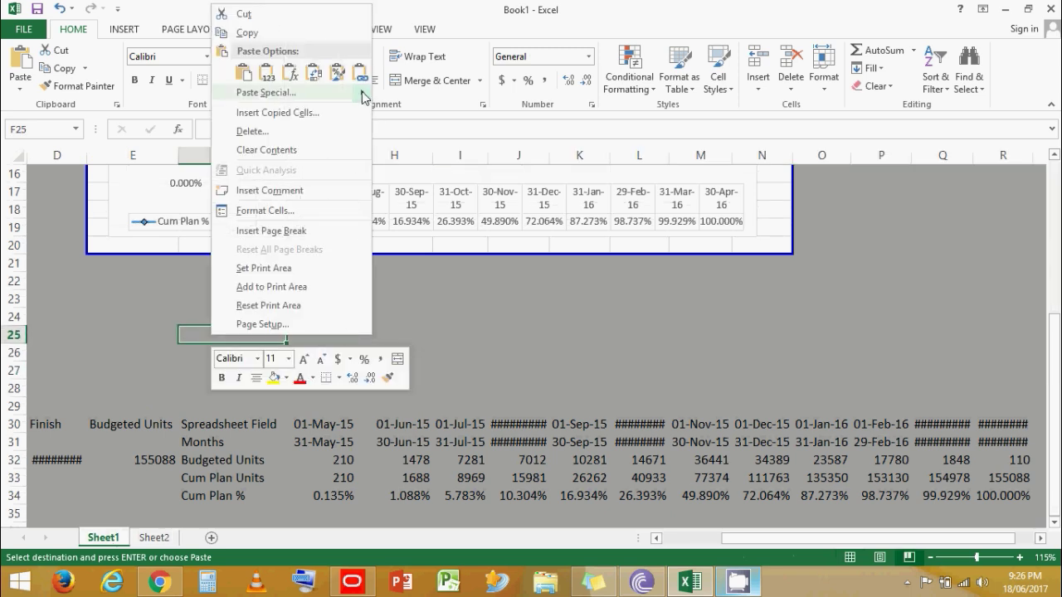
{"action": "mouse_move", "coordinate": [357, 93]}
{"action": "left_click", "coordinate": [427, 241]}
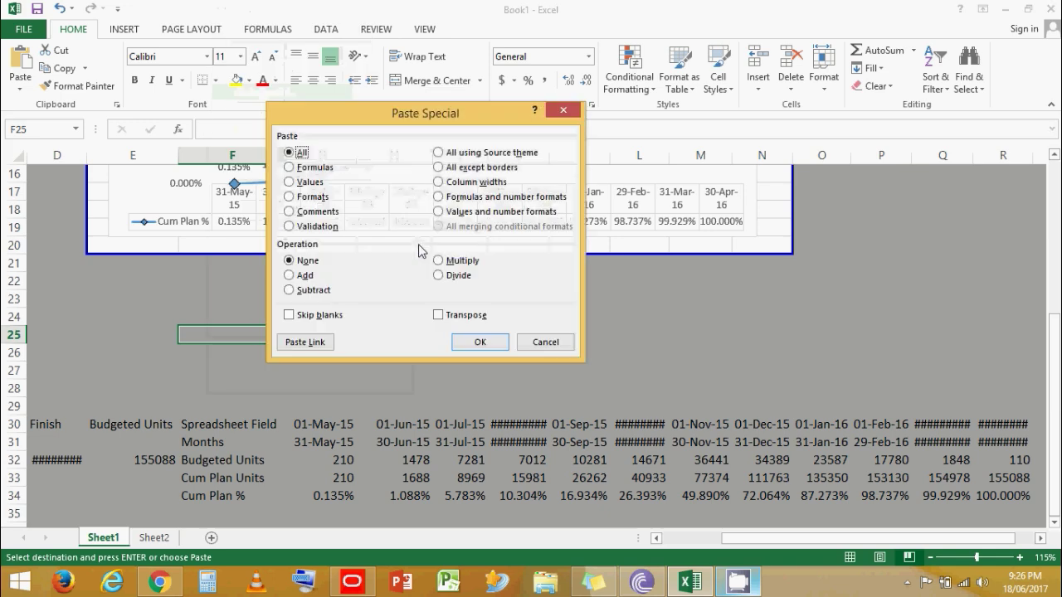
{"action": "left_click", "coordinate": [439, 212]}
{"action": "left_click", "coordinate": [480, 341]}
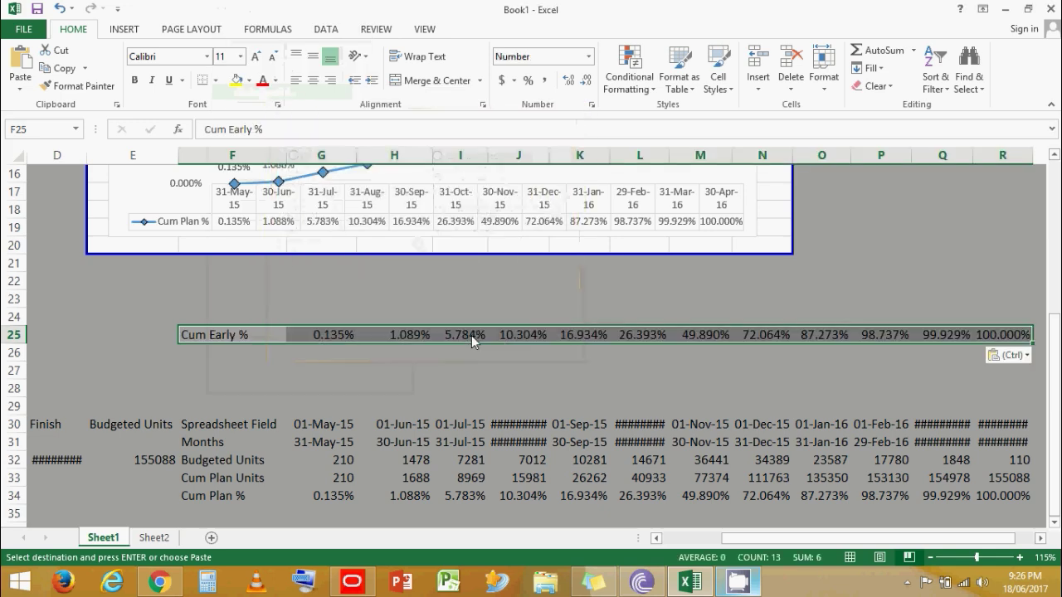
Step: Copy Sheet2's Cum Late % row with its label and paste it as values and number formats at F26 on Sheet1
{"action": "left_click", "coordinate": [153, 538]}
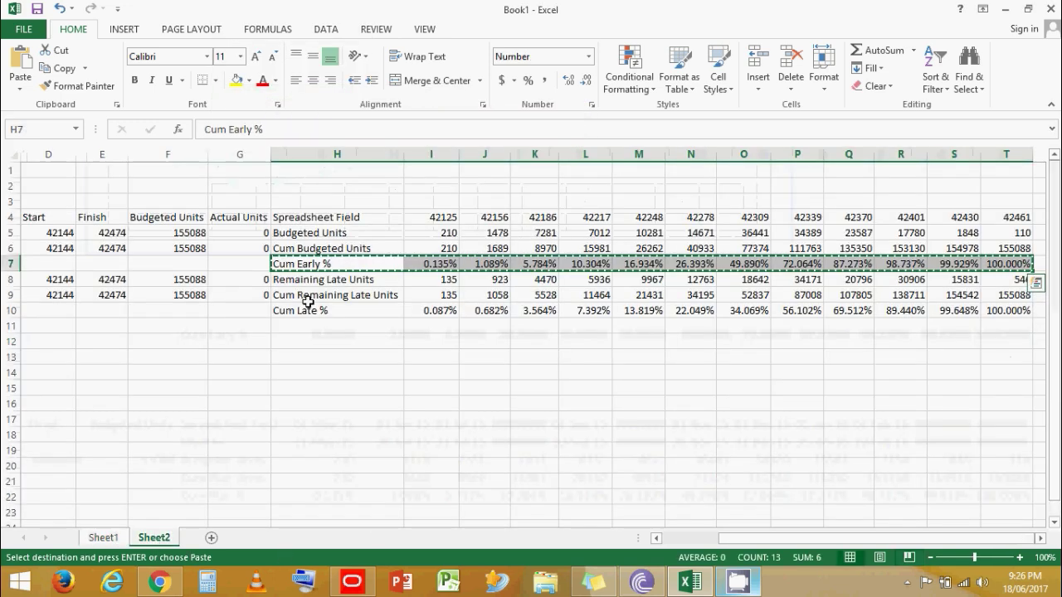
{"action": "left_click_drag", "start_coordinate": [290, 309], "coordinate": [986, 310]}
{"action": "left_click", "coordinate": [104, 537]}
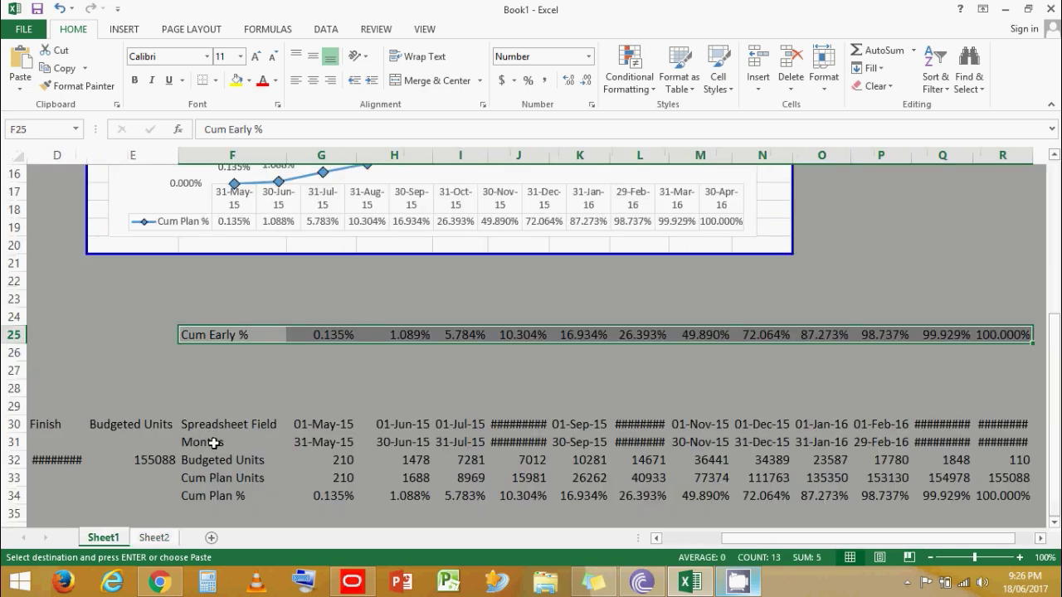
{"action": "left_click", "coordinate": [201, 355]}
{"action": "right_click", "coordinate": [201, 356]}
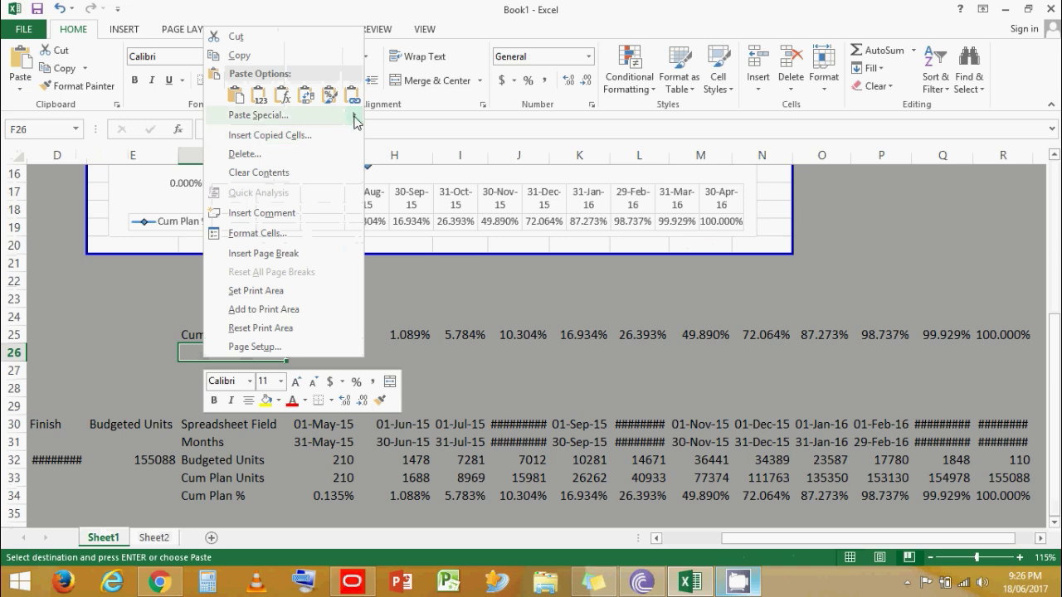
{"action": "mouse_move", "coordinate": [355, 116]}
{"action": "left_click", "coordinate": [399, 264]}
{"action": "left_click", "coordinate": [433, 232]}
{"action": "left_click", "coordinate": [450, 360]}
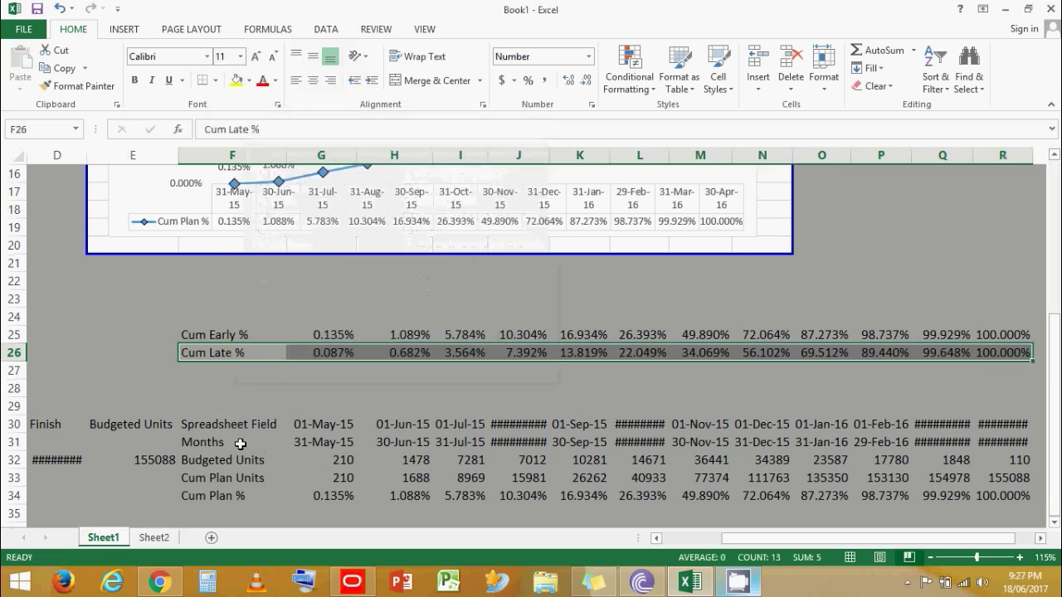
Step: Copy the Months row from F31:R31 and paste it as values and number formats at F24 above Cum Early %
{"action": "left_click_drag", "start_coordinate": [206, 445], "coordinate": [993, 440]}
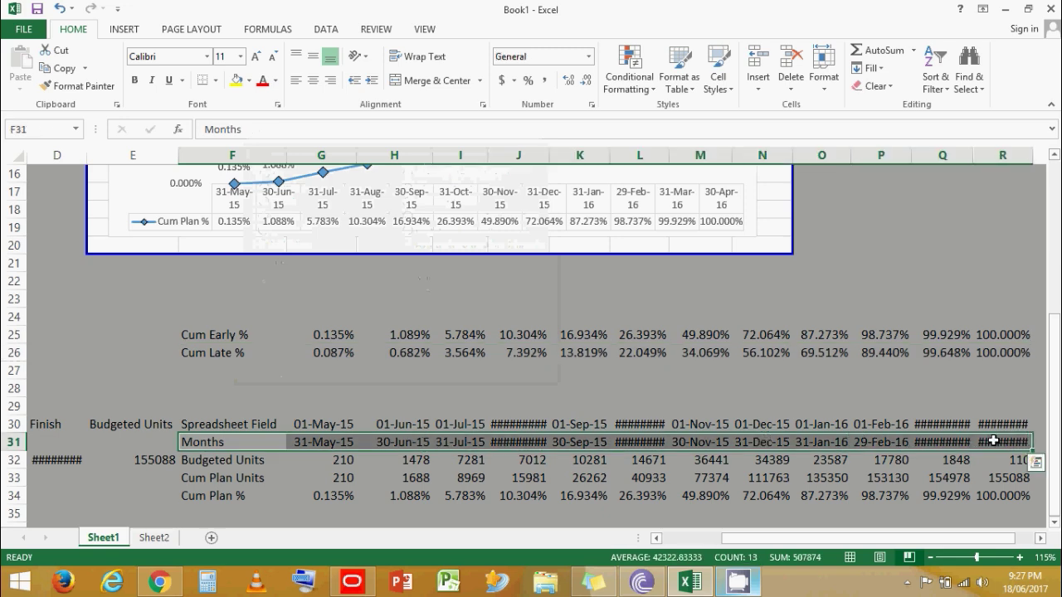
{"action": "key", "text": "ctrl+c"}
{"action": "left_click", "coordinate": [197, 315]}
{"action": "right_click", "coordinate": [196, 315]}
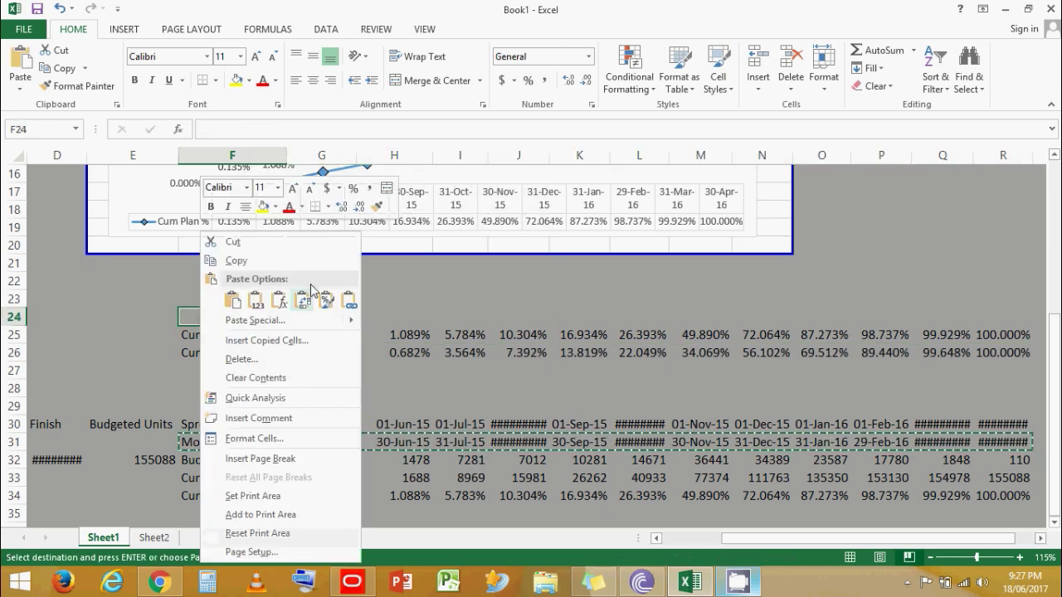
{"action": "mouse_move", "coordinate": [352, 324]}
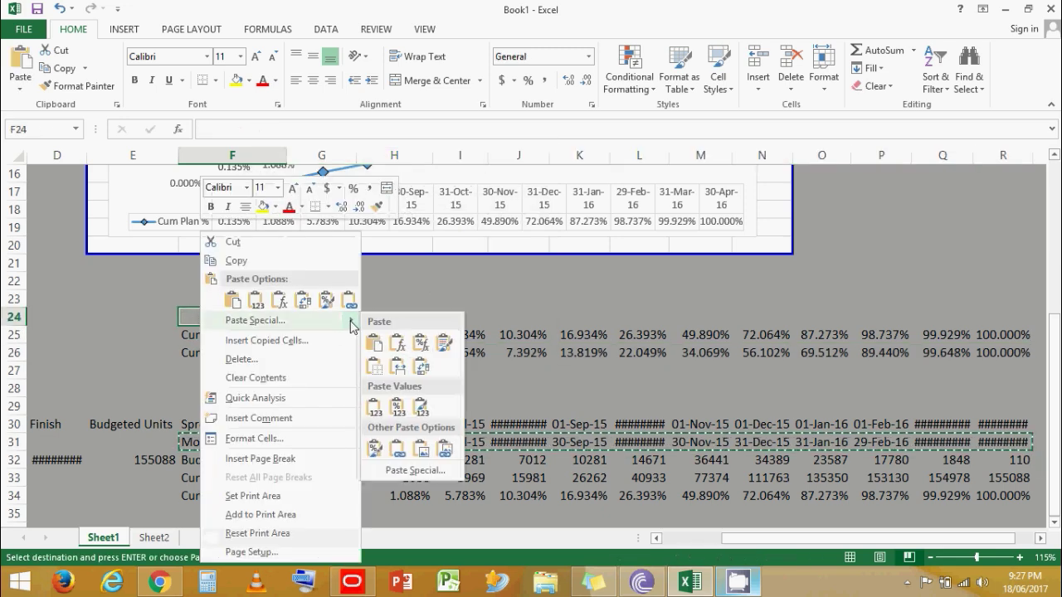
{"action": "left_click", "coordinate": [419, 472]}
{"action": "left_click", "coordinate": [488, 418]}
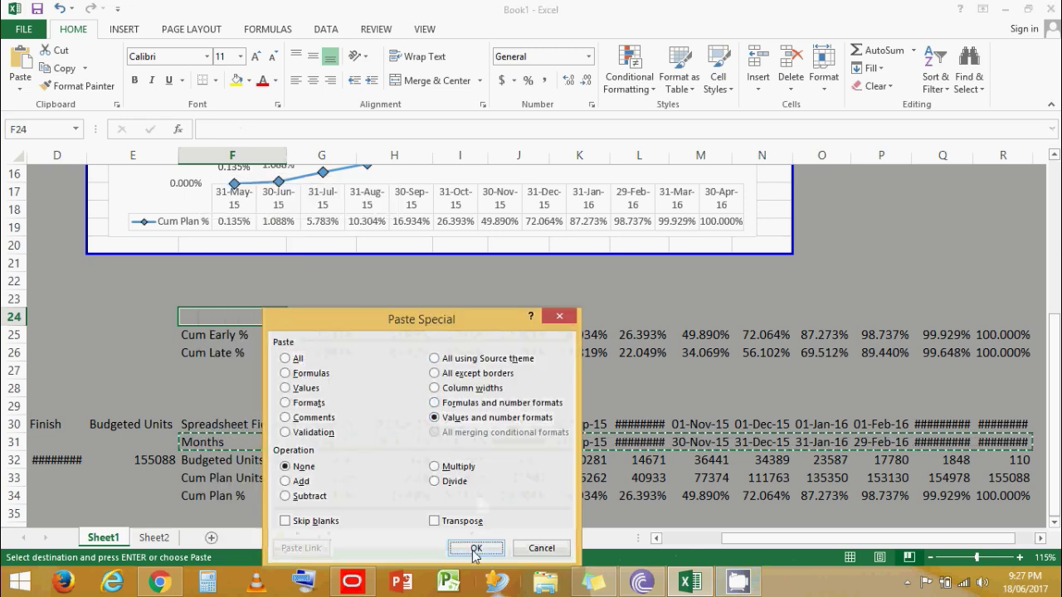
{"action": "left_click", "coordinate": [475, 548]}
{"action": "key", "text": "Escape"}
Step: Set the font size of cells G24:R34 to 10
{"action": "left_click", "coordinate": [332, 373]}
{"action": "left_click_drag", "start_coordinate": [311, 320], "coordinate": [993, 496]}
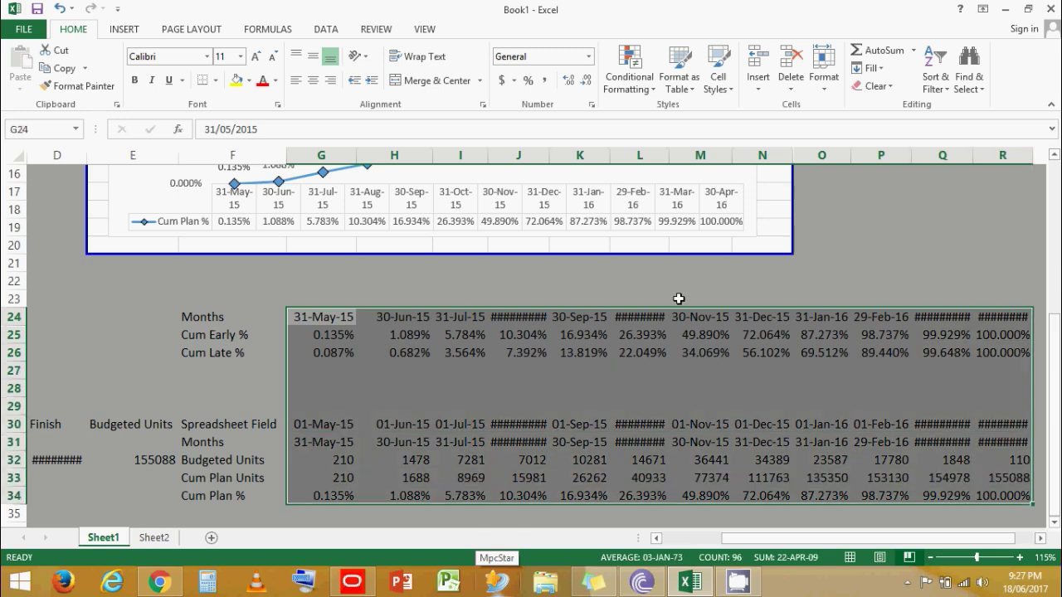
{"action": "left_click", "coordinate": [222, 55]}
{"action": "type", "text": "10"}
{"action": "key", "text": "Return"}
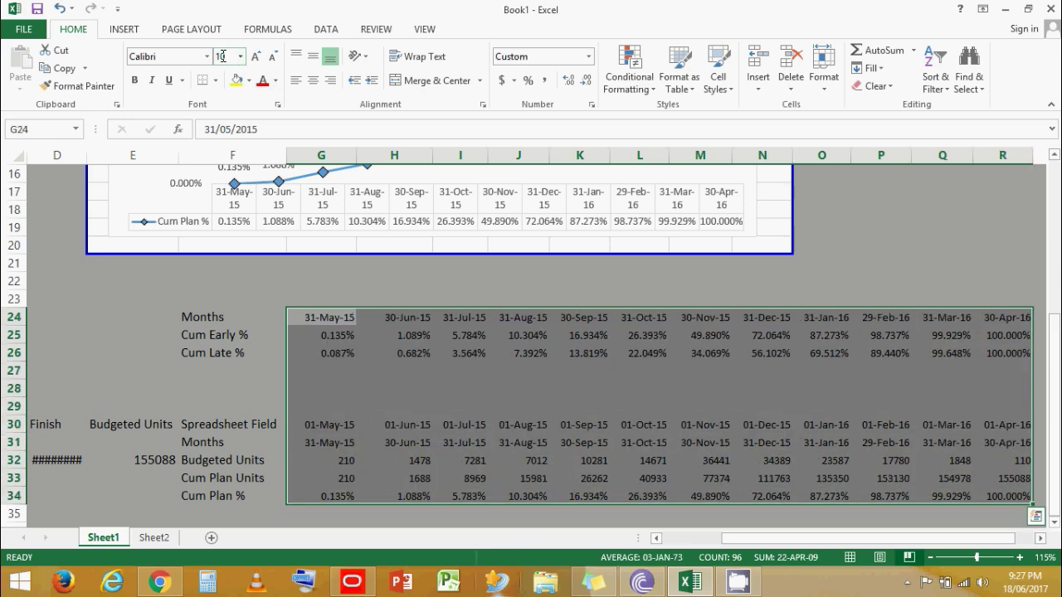
Step: Repoint the chart series to the months in G24:R24, the Cum Early % values in G25:R25 and the name in F25
{"action": "left_click", "coordinate": [323, 243]}
{"action": "scroll", "coordinate": [319, 274], "scroll_direction": "up", "scroll_amount": 1}
{"action": "scroll", "coordinate": [330, 275], "scroll_direction": "down", "scroll_amount": 1}
{"action": "scroll", "coordinate": [330, 276], "scroll_direction": "up", "scroll_amount": 1}
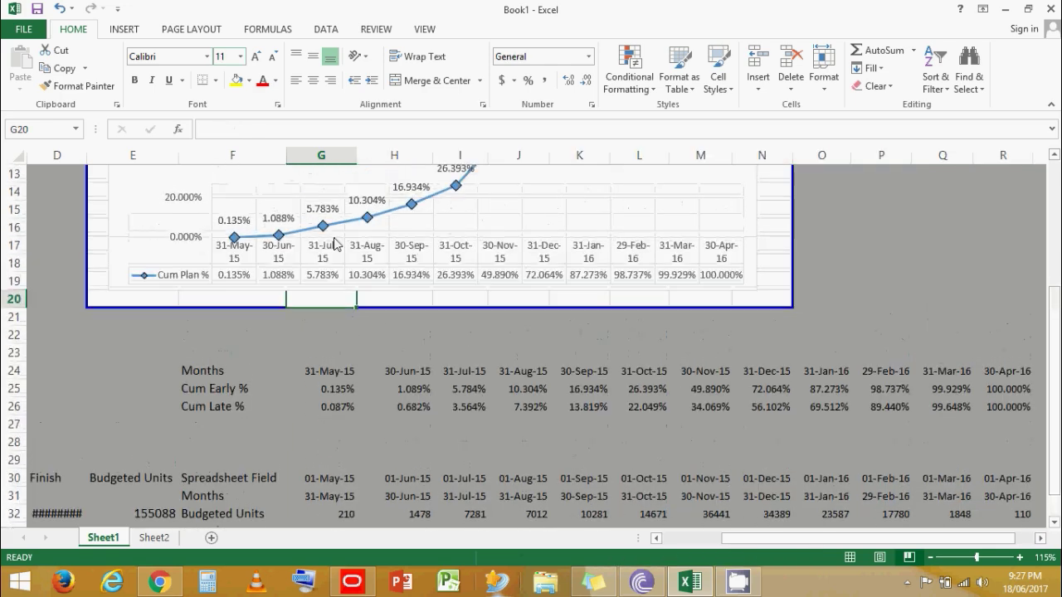
{"action": "left_click", "coordinate": [325, 227]}
{"action": "scroll", "coordinate": [378, 425], "scroll_direction": "down", "scroll_amount": 1}
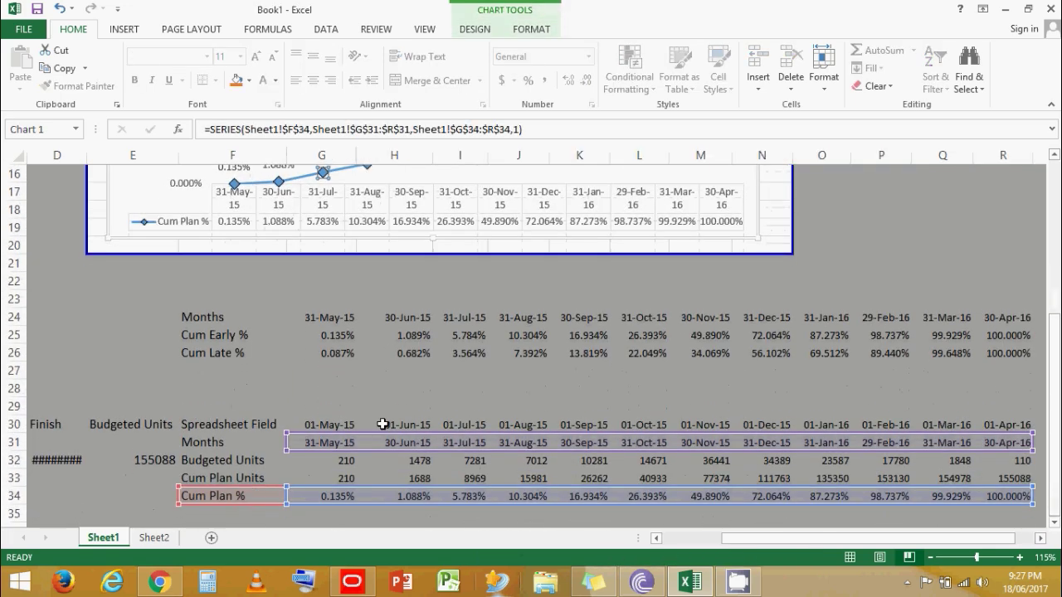
{"action": "left_click_drag", "start_coordinate": [373, 435], "coordinate": [379, 318]}
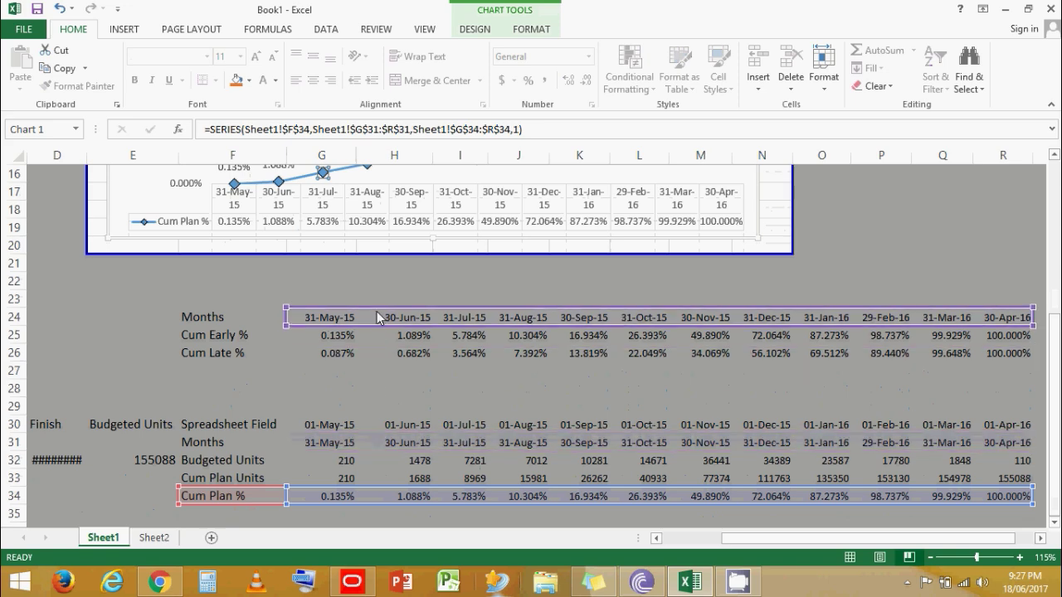
{"action": "left_click_drag", "start_coordinate": [367, 491], "coordinate": [370, 330]}
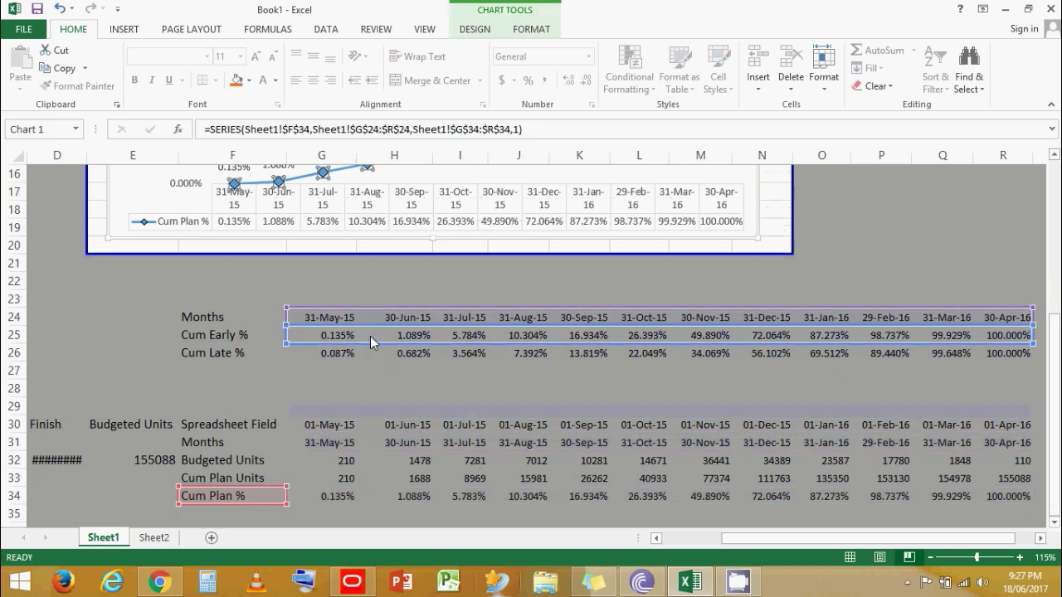
{"action": "left_click_drag", "start_coordinate": [245, 470], "coordinate": [246, 319]}
{"action": "left_click", "coordinate": [266, 391]}
Step: Add a second series to the chart's data source, named from F26 (Cum Late %) with values G26:R26
{"action": "scroll", "coordinate": [266, 391], "scroll_direction": "up", "scroll_amount": 1}
{"action": "right_click", "coordinate": [290, 178]}
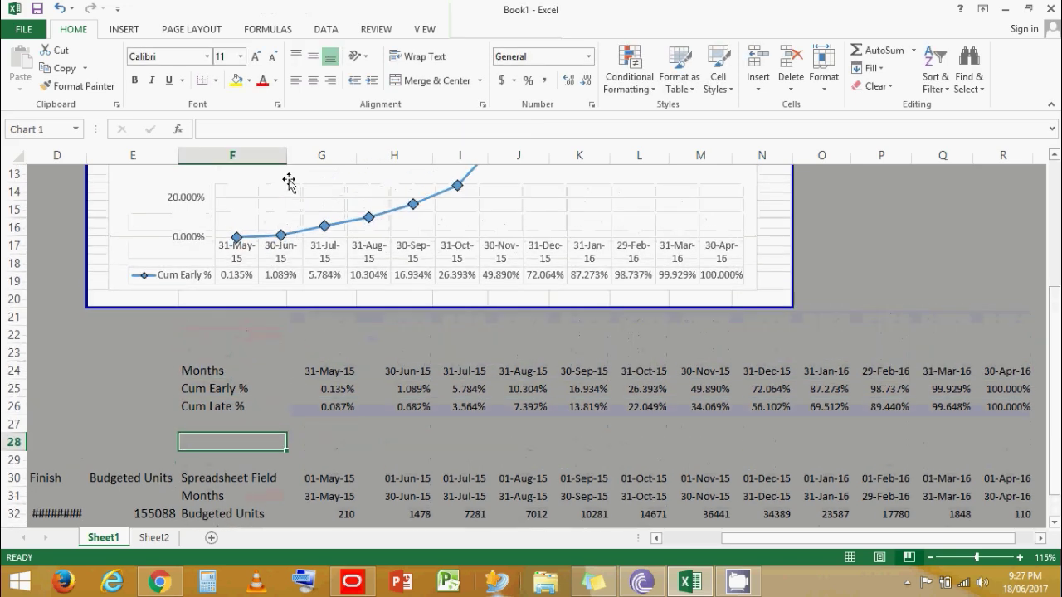
{"action": "left_click", "coordinate": [375, 267]}
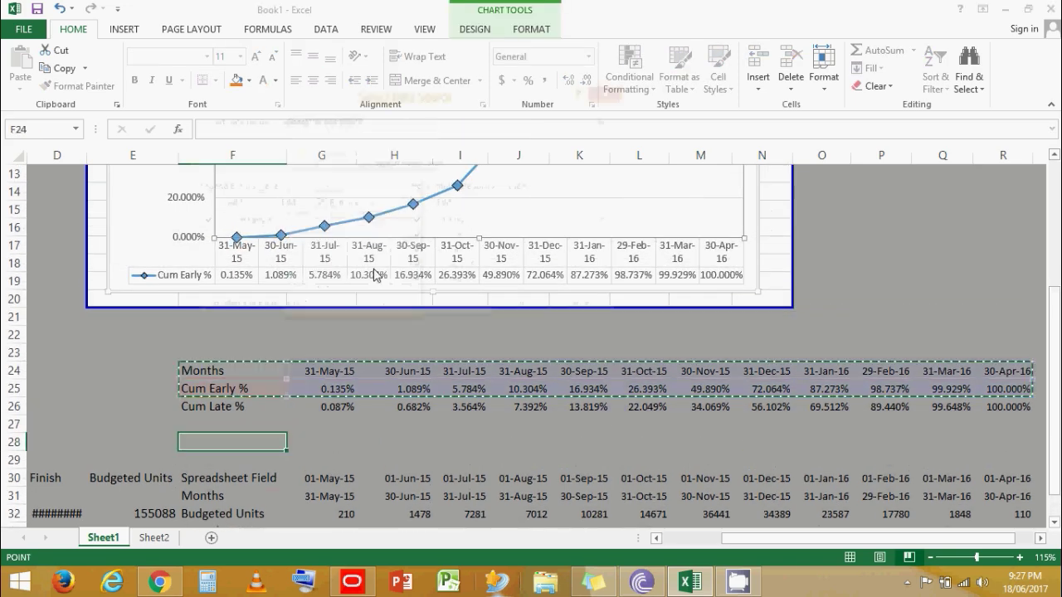
{"action": "left_click", "coordinate": [217, 208]}
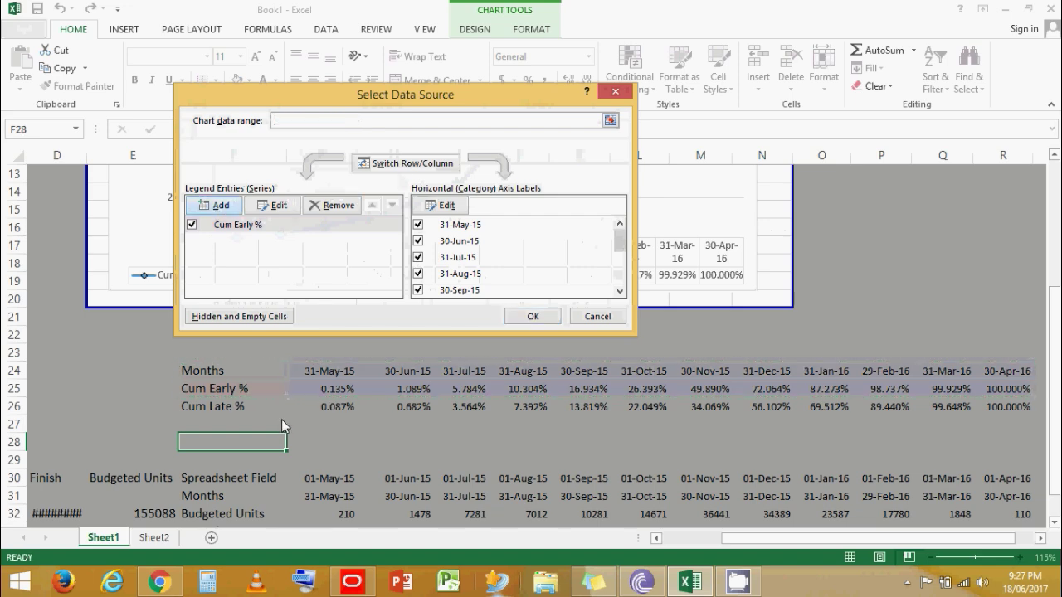
{"action": "left_click", "coordinate": [232, 406]}
{"action": "key", "text": "Tab"}
{"action": "left_click_drag", "start_coordinate": [320, 412], "coordinate": [1017, 411]}
{"action": "left_click", "coordinate": [428, 252]}
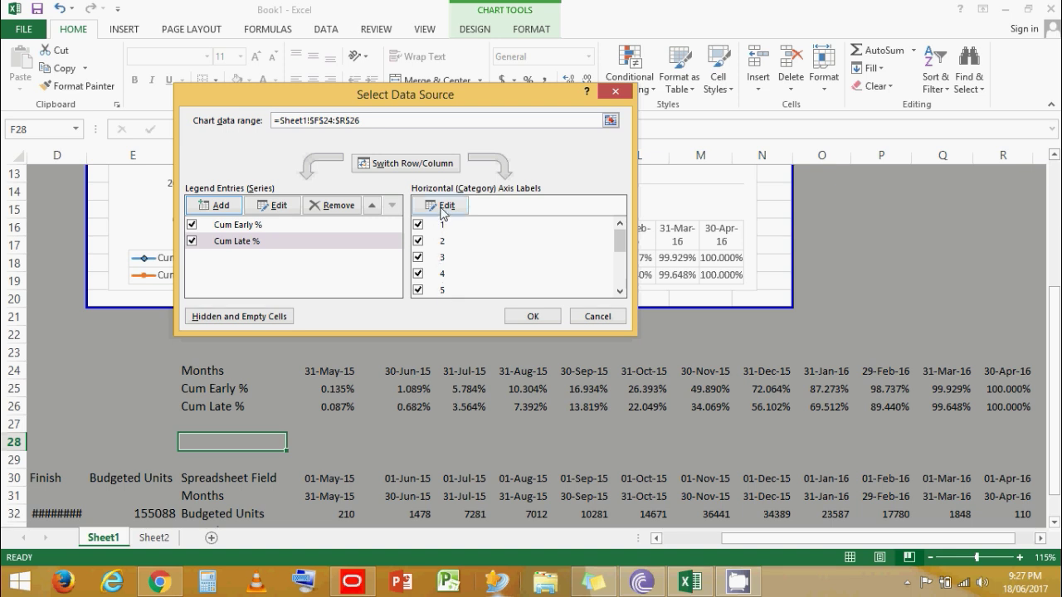
Step: Assign the months in G24:R24 as the chart's horizontal axis labels and apply the data source changes
{"action": "left_click", "coordinate": [442, 211]}
{"action": "left_click_drag", "start_coordinate": [333, 365], "coordinate": [986, 371]}
{"action": "left_click", "coordinate": [424, 237]}
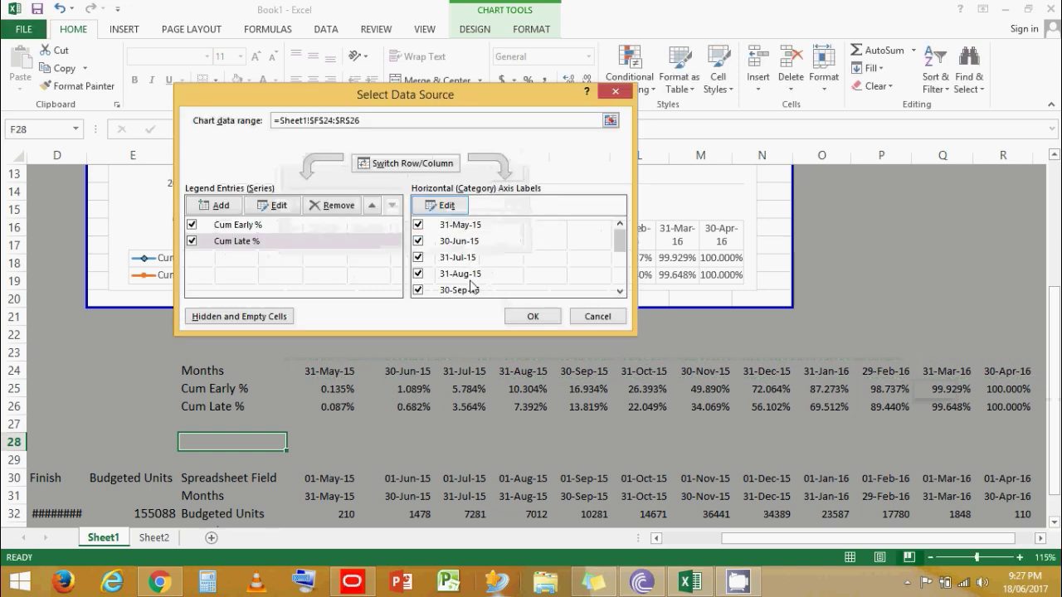
{"action": "left_click", "coordinate": [532, 317]}
{"action": "scroll", "coordinate": [581, 348], "scroll_direction": "up", "scroll_amount": 4}
{"action": "left_click", "coordinate": [821, 327]}
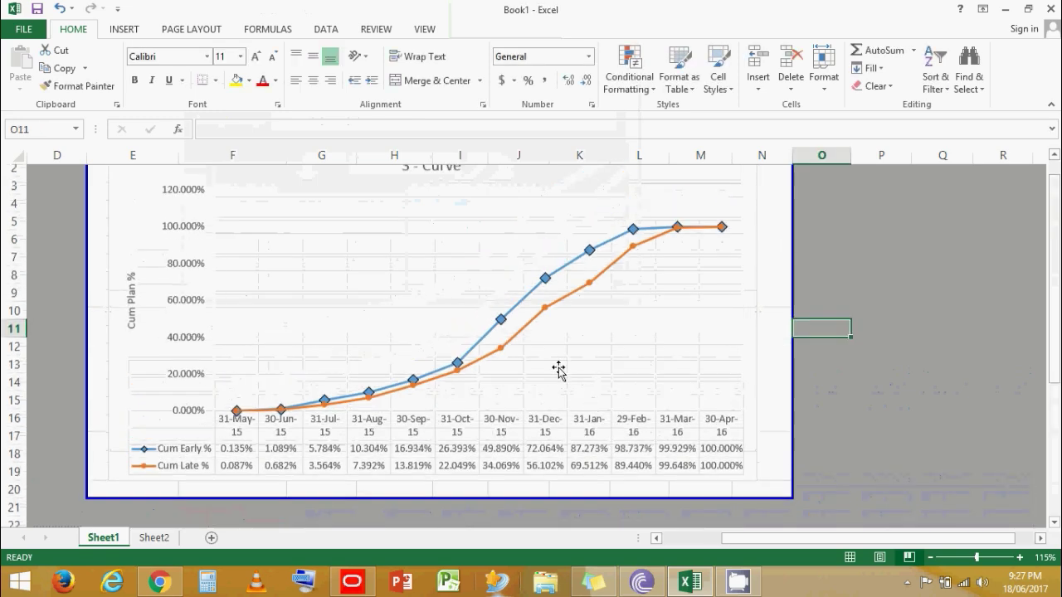
Step: Examine the S-curve chart's data table and the Cum Late % curve against the Cum Early % curve
{"action": "scroll", "coordinate": [558, 371], "scroll_direction": "up", "scroll_amount": 1}
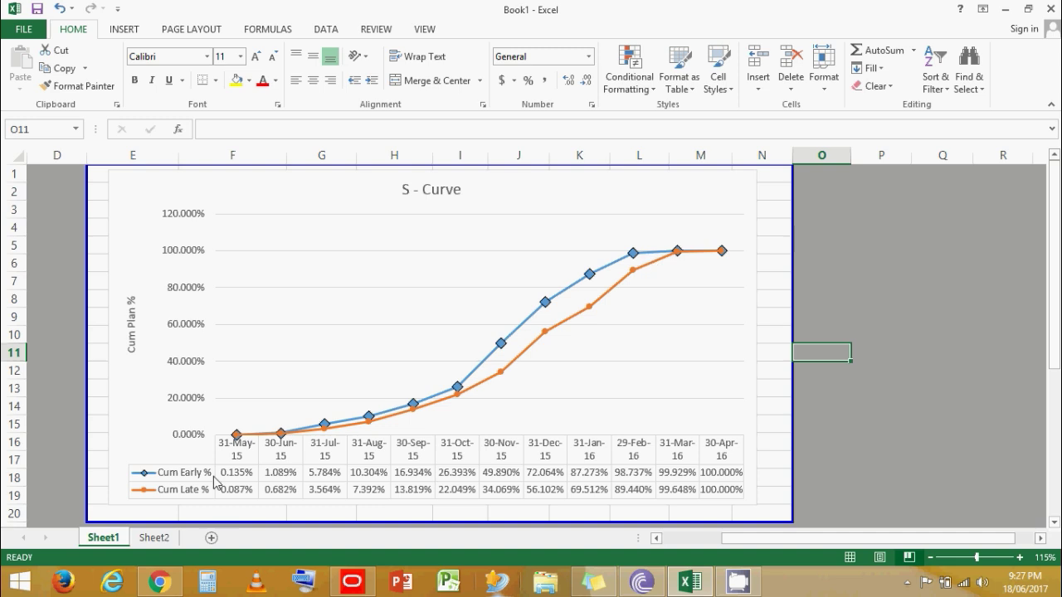
{"action": "left_click", "coordinate": [178, 476]}
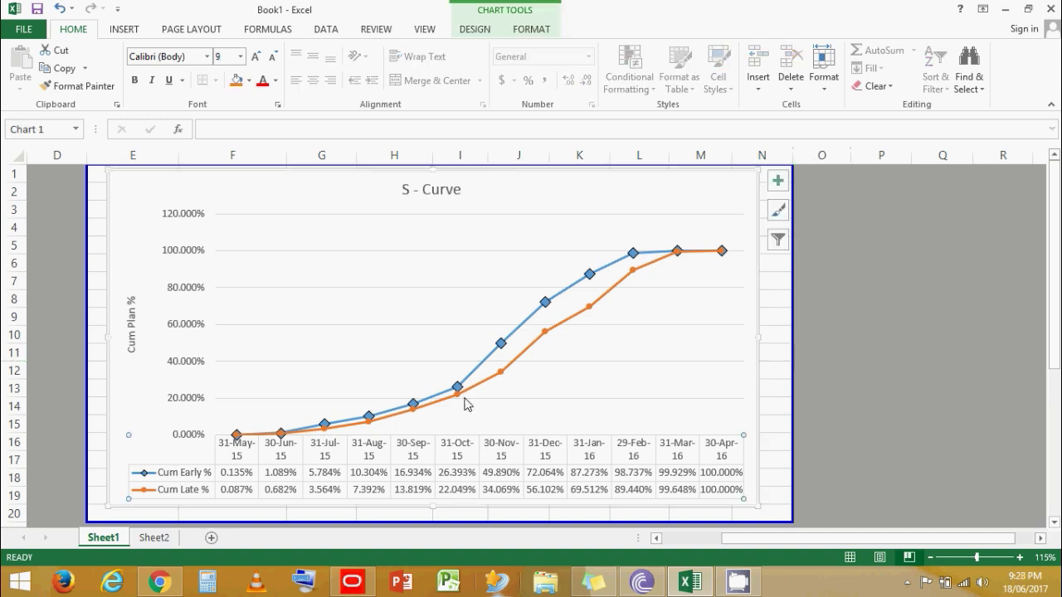
{"action": "left_click", "coordinate": [461, 399]}
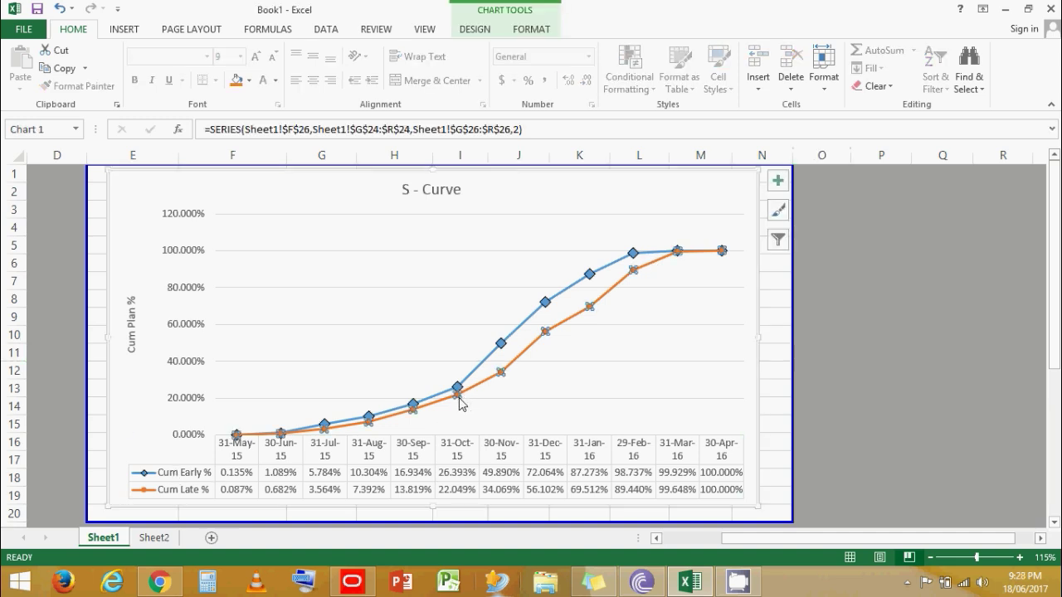
{"action": "left_click", "coordinate": [168, 493]}
{"action": "left_click", "coordinate": [875, 352]}
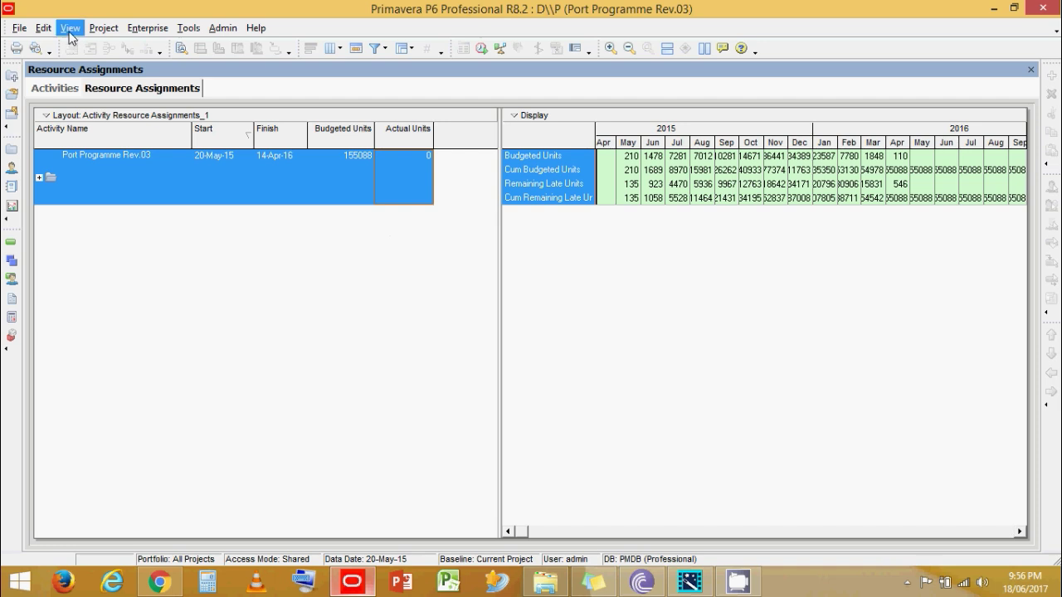
Step: Switch to Primavera P6 and set the Units Format unit of time to Hour in User Preferences
{"action": "left_click", "coordinate": [43, 28]}
{"action": "left_click", "coordinate": [72, 68]}
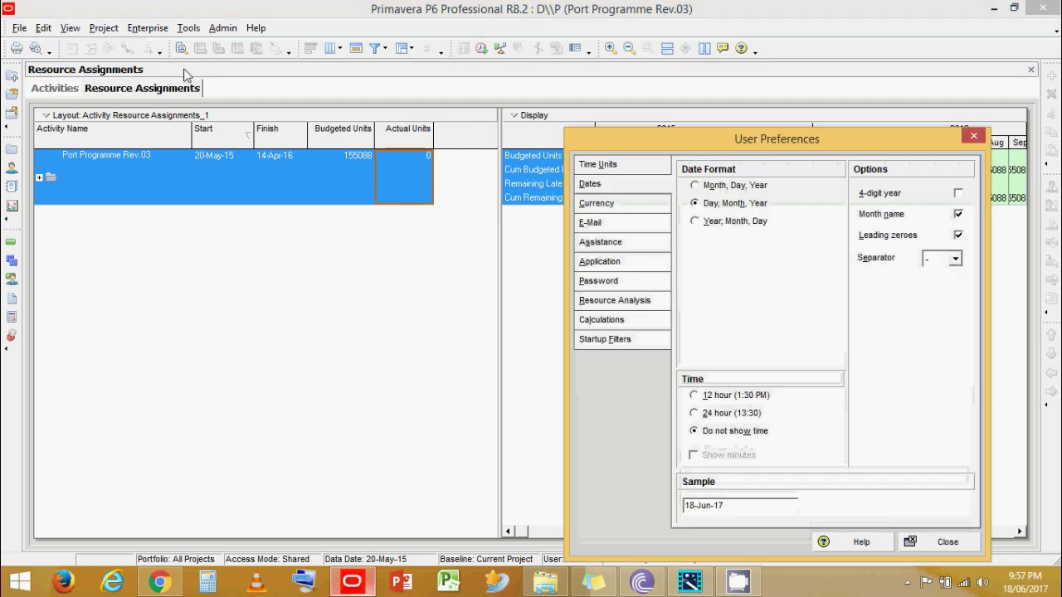
{"action": "left_click", "coordinate": [621, 169]}
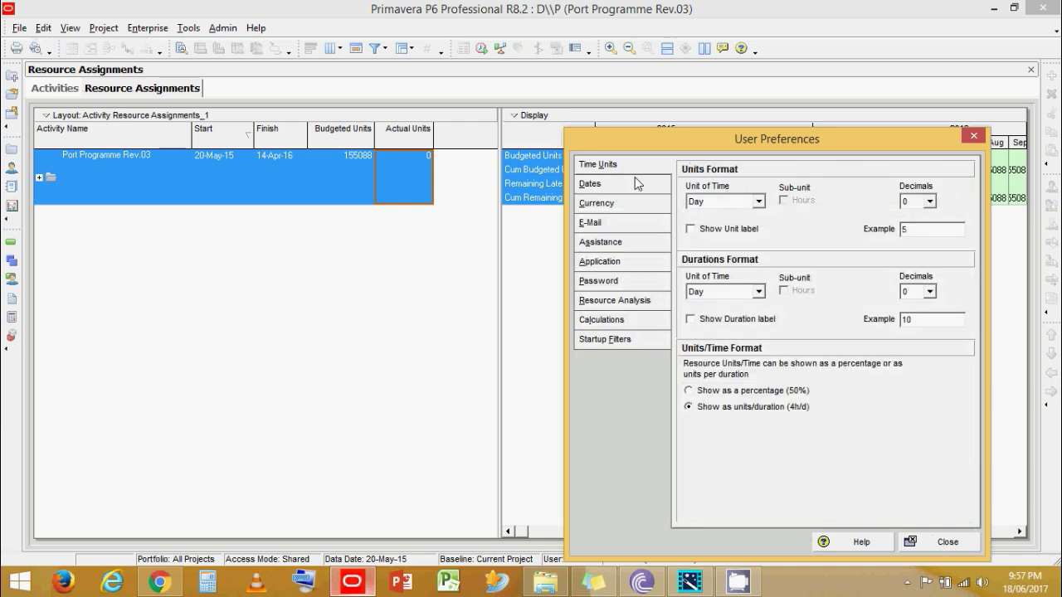
{"action": "left_click_drag", "start_coordinate": [670, 145], "coordinate": [272, 96]}
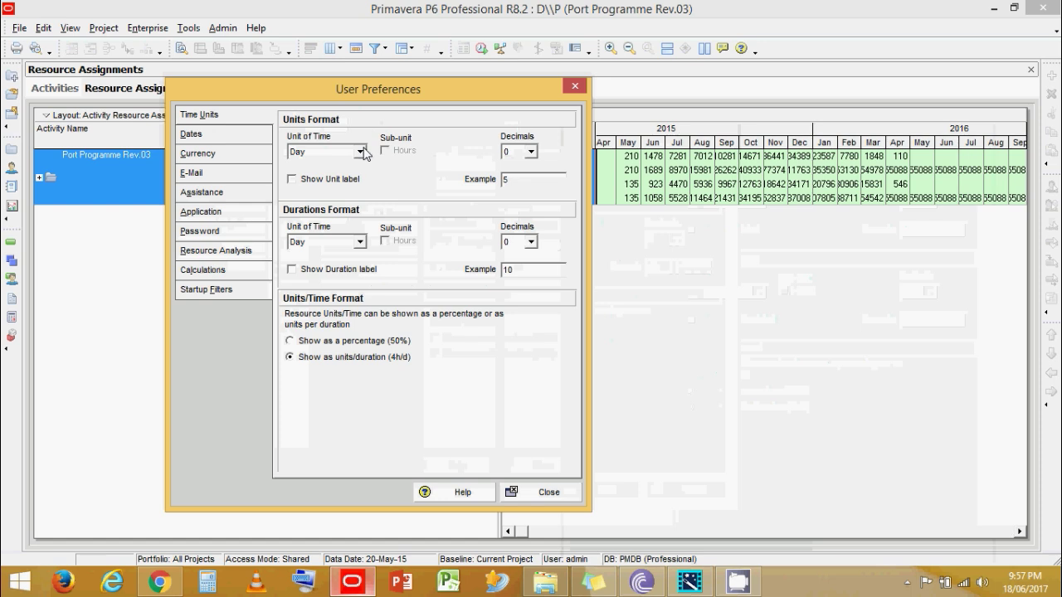
{"action": "left_click", "coordinate": [362, 153]}
{"action": "left_click", "coordinate": [365, 154]}
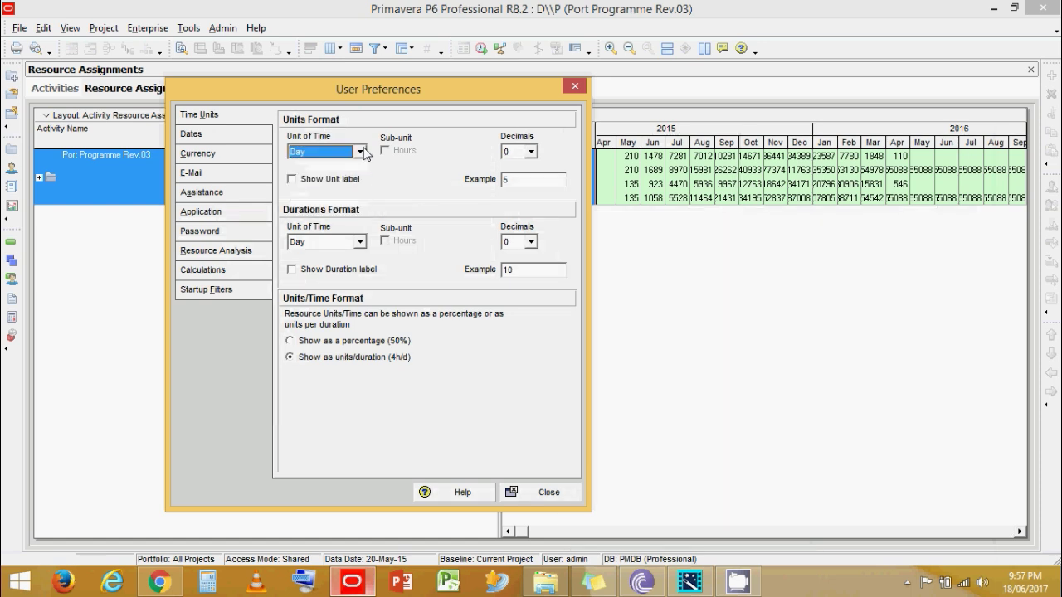
{"action": "left_click", "coordinate": [361, 152]}
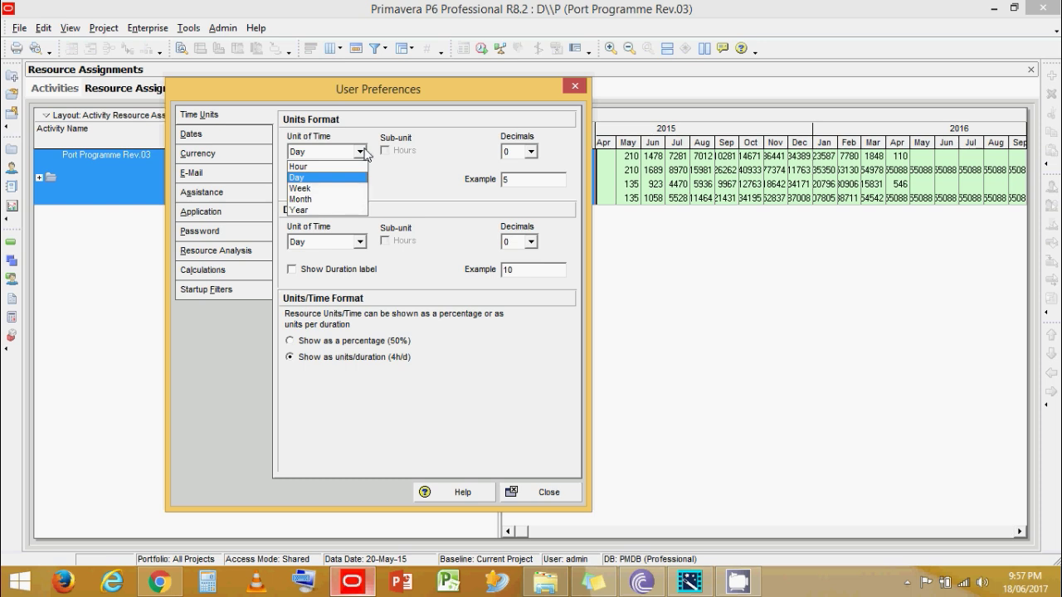
{"action": "left_click", "coordinate": [300, 179]}
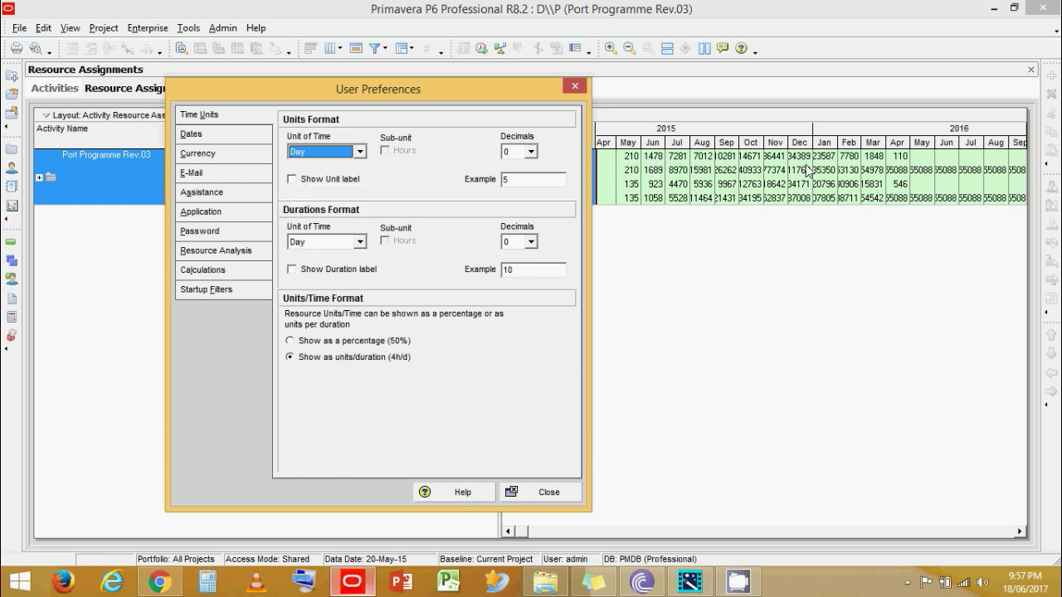
{"action": "left_click", "coordinate": [358, 158]}
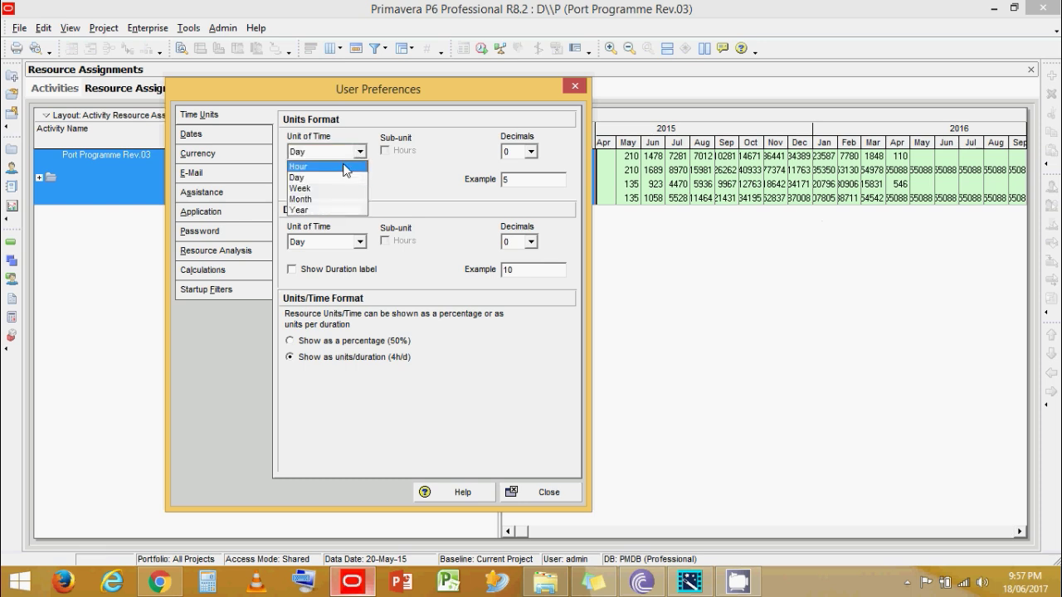
{"action": "left_click", "coordinate": [343, 170]}
{"action": "left_click", "coordinate": [549, 494]}
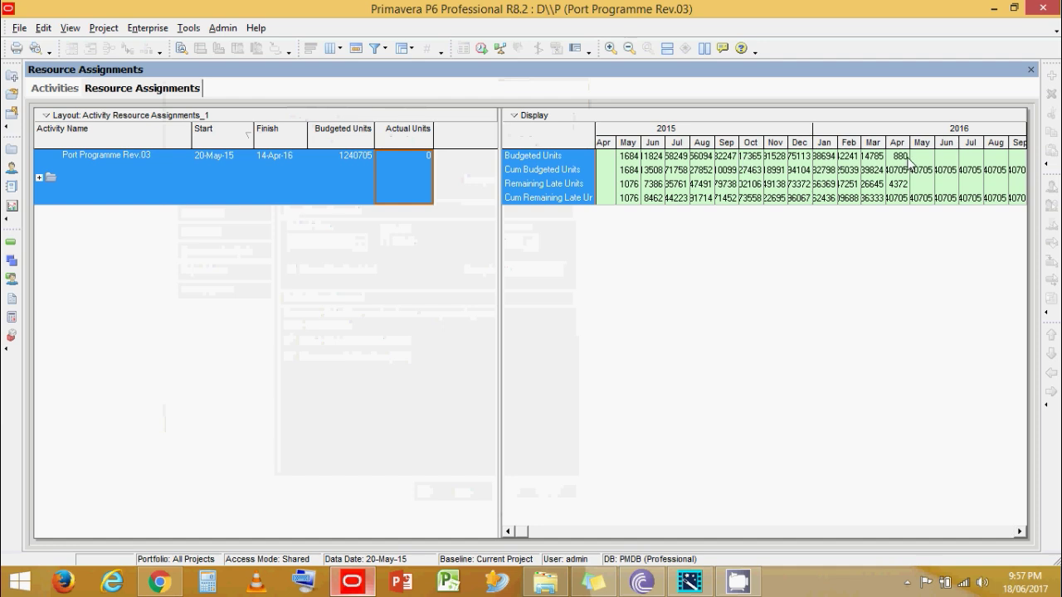
Step: Reopen User Preferences to check the Units Format unit of time, and close it without changes
{"action": "left_click", "coordinate": [41, 29]}
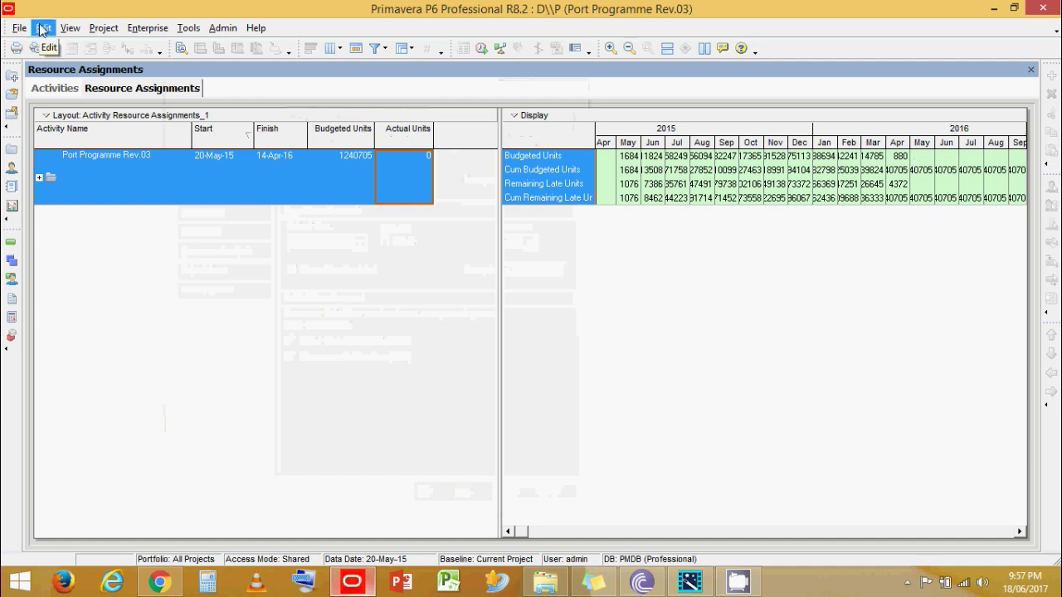
{"action": "left_click", "coordinate": [87, 67]}
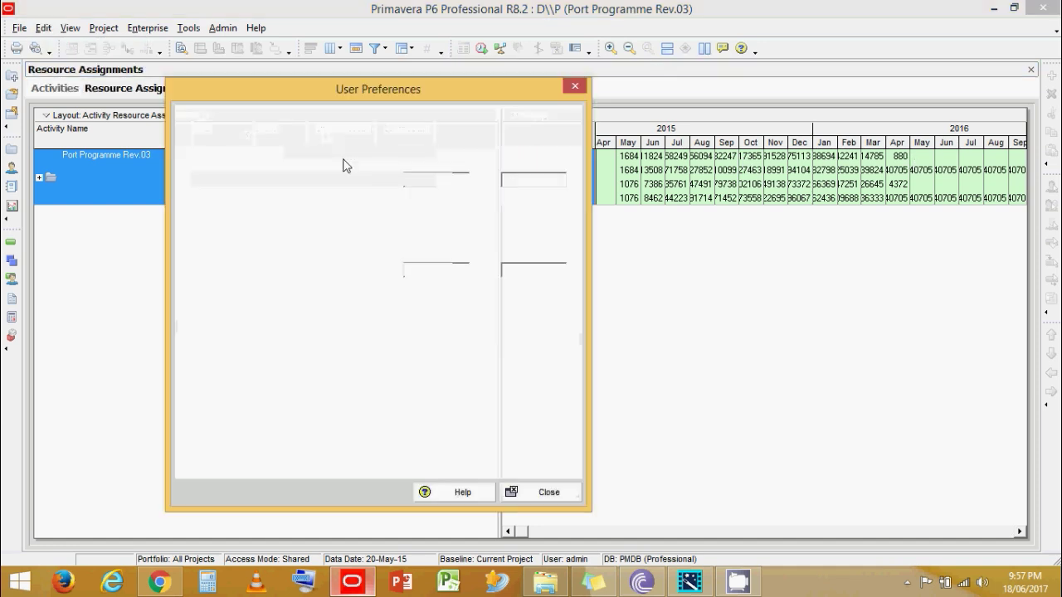
{"action": "left_click", "coordinate": [360, 152]}
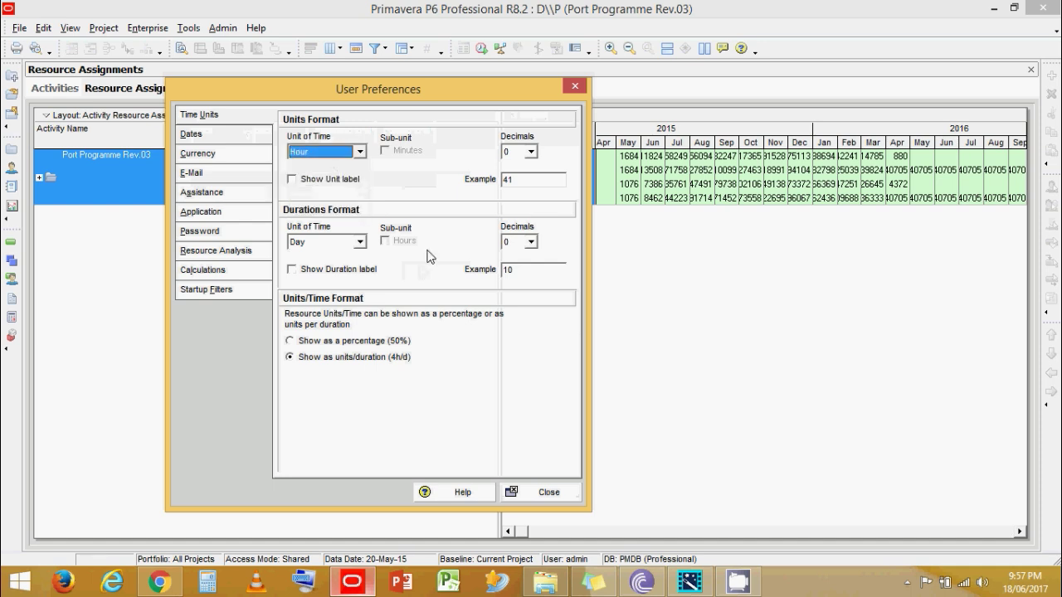
{"action": "left_click", "coordinate": [552, 494]}
{"action": "left_click", "coordinate": [739, 581]}
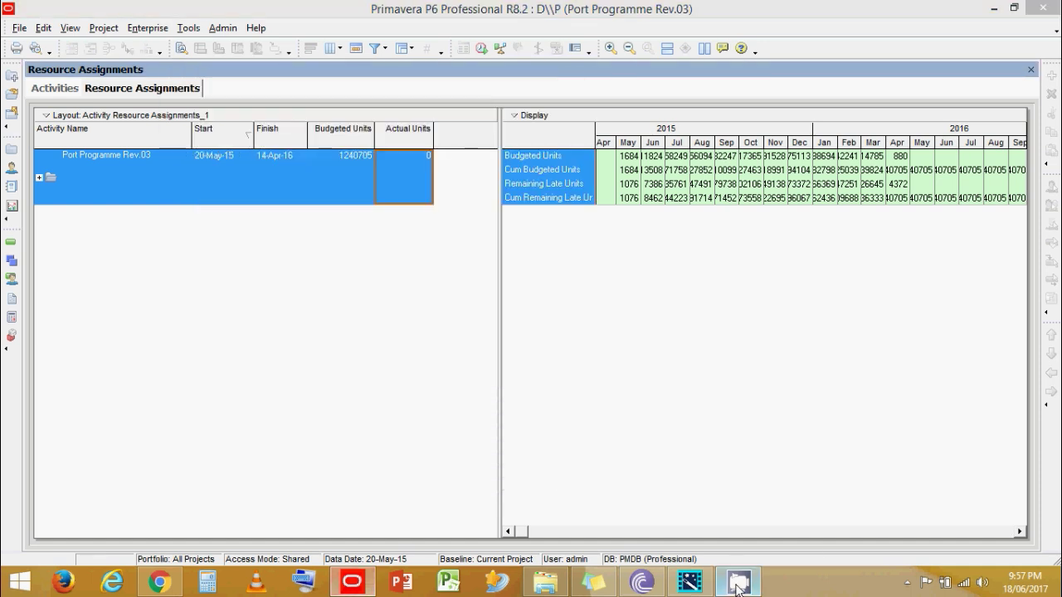